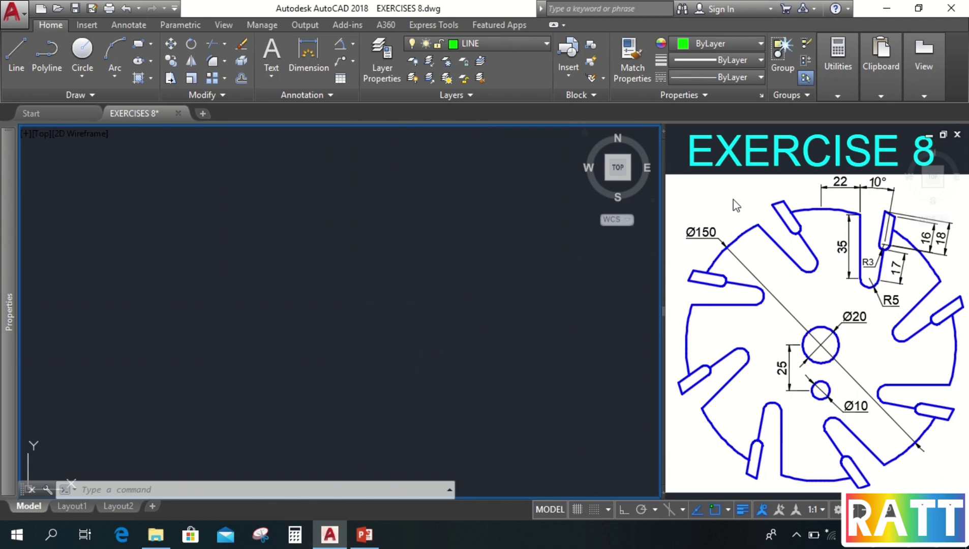
- Draw a circle of diameter 150 at a picked centre point
{"action": "left_click", "coordinate": [807, 150]}
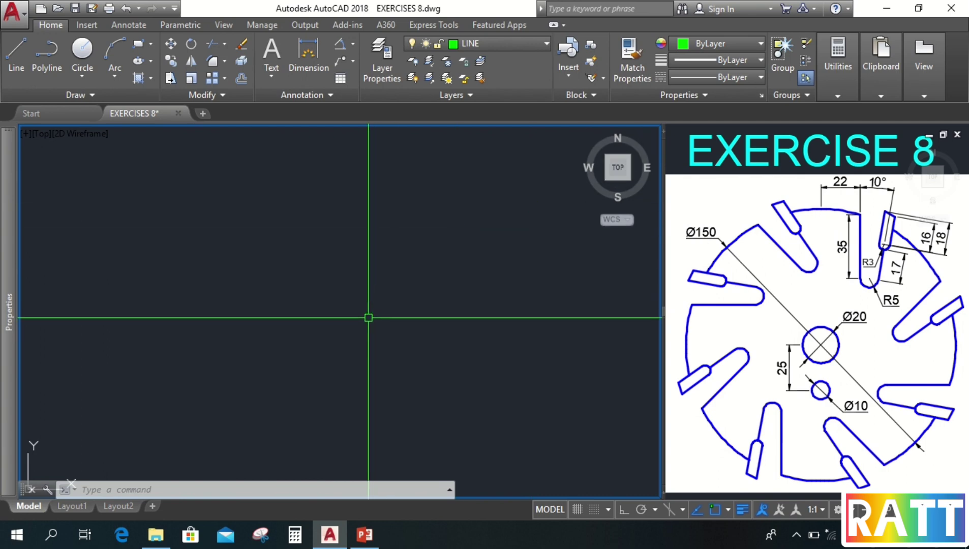
{"action": "type", "text": "c"}
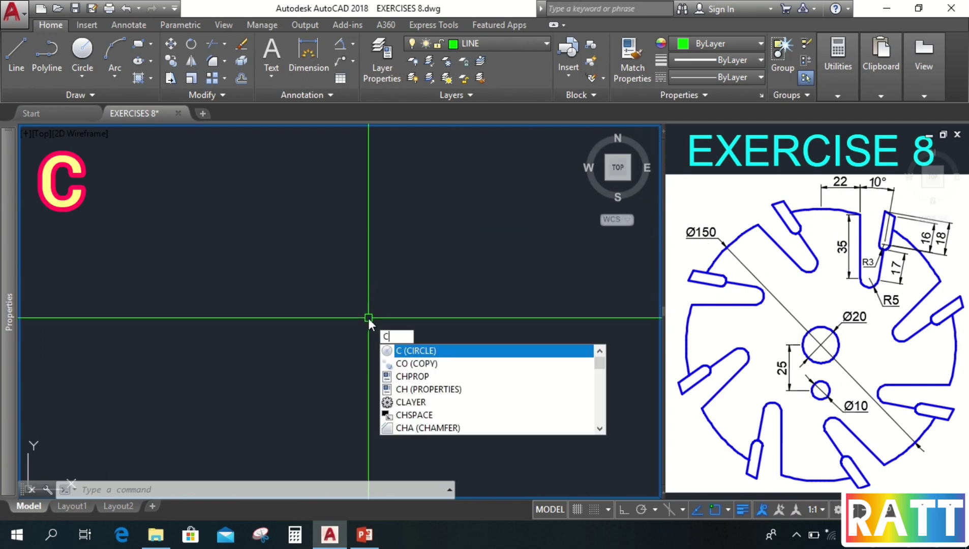
{"action": "key", "text": "Return"}
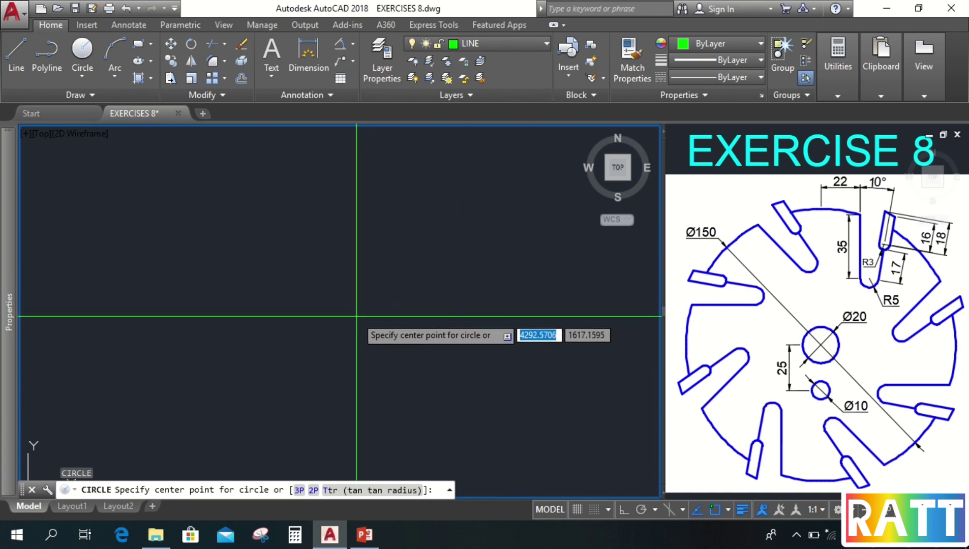
{"action": "left_click", "coordinate": [347, 304]}
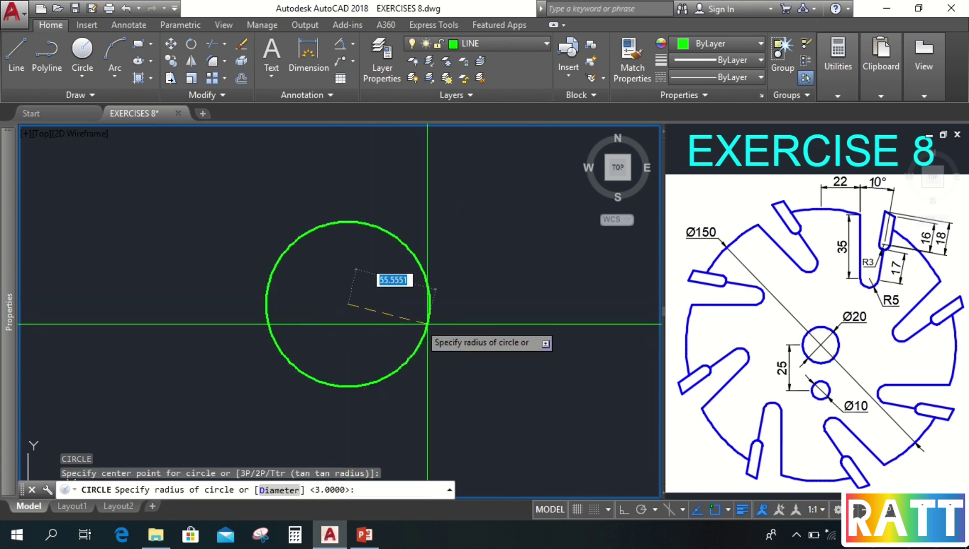
{"action": "type", "text": "d"}
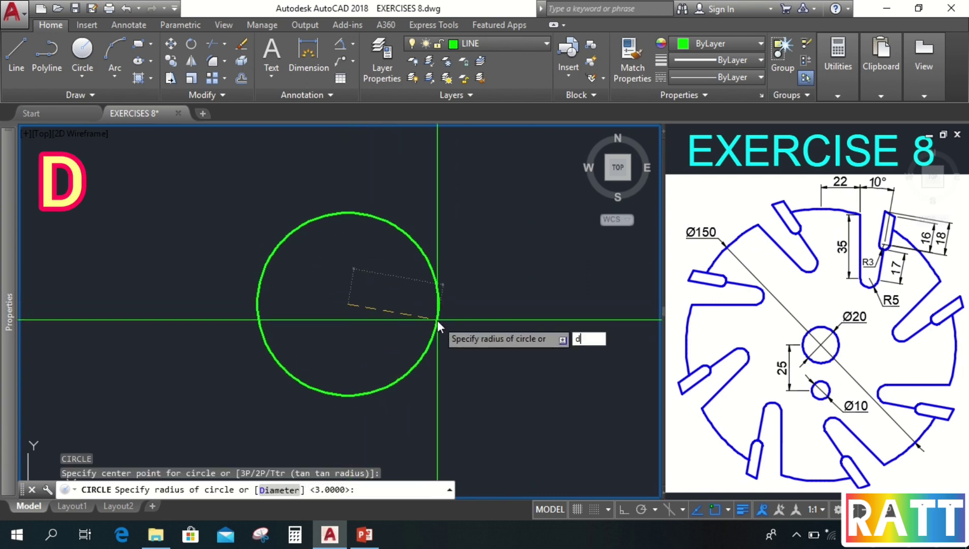
{"action": "key", "text": "Return"}
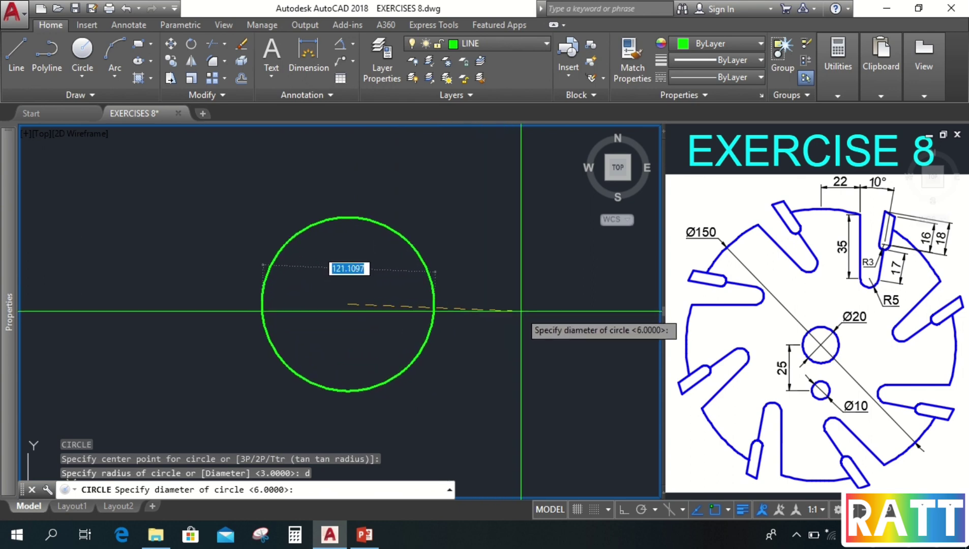
{"action": "type", "text": "1"}
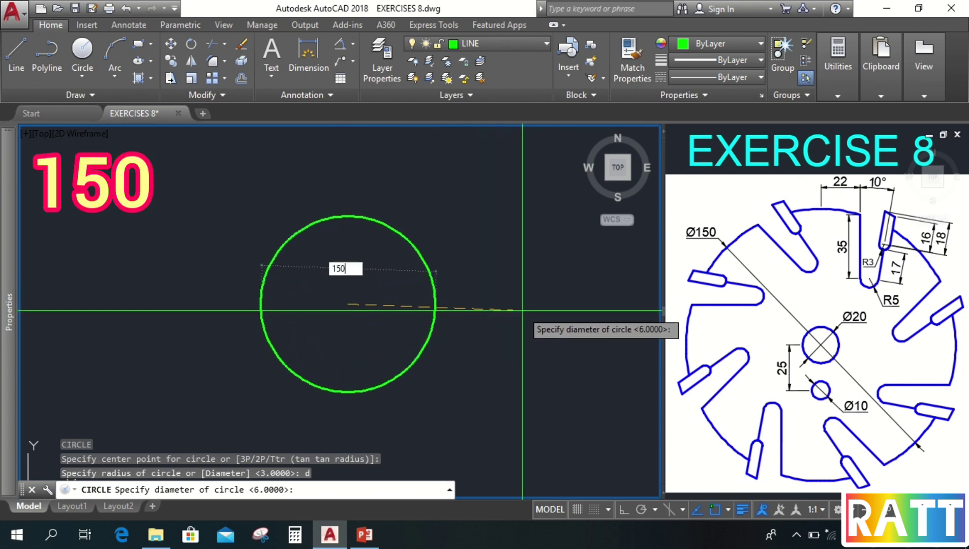
{"action": "type", "text": "50"}
{"action": "key", "text": "Return"}
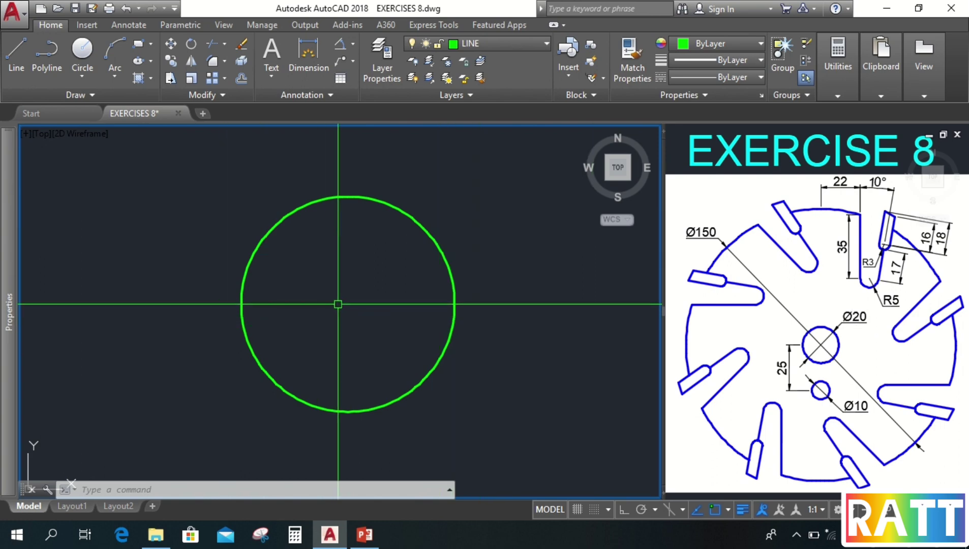
- Draw a concentric Ø20 circle at the same centre
{"action": "type", "text": "c"}
{"action": "key", "text": "Return"}
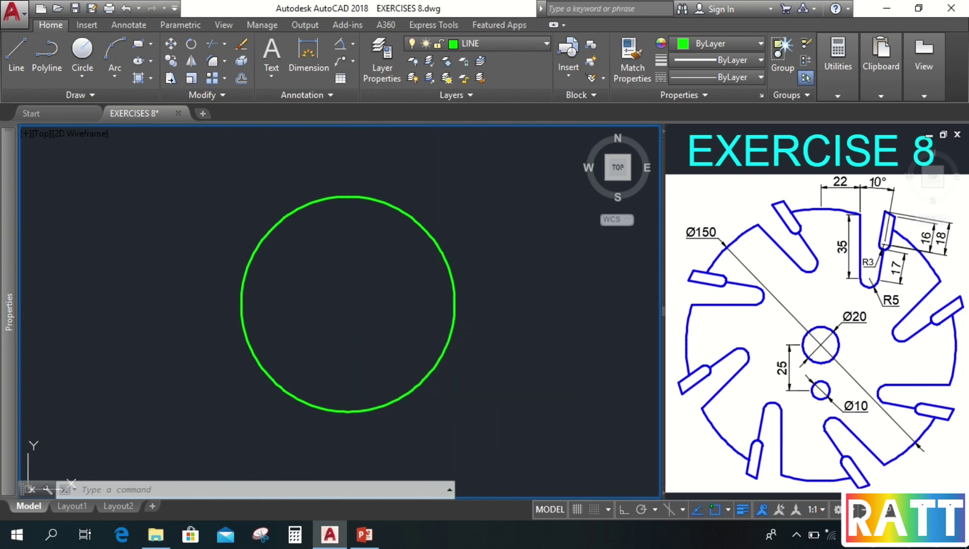
{"action": "left_click", "coordinate": [348, 303]}
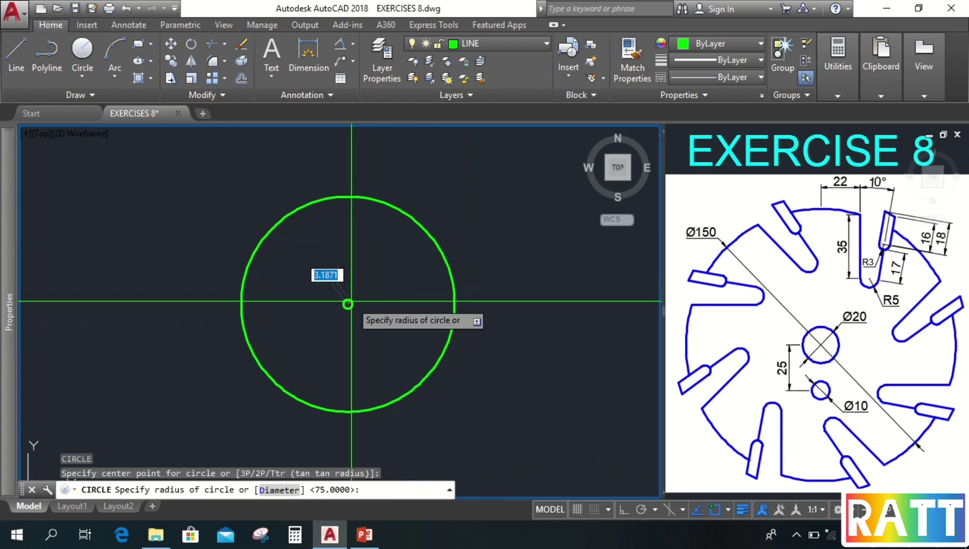
{"action": "type", "text": "d"}
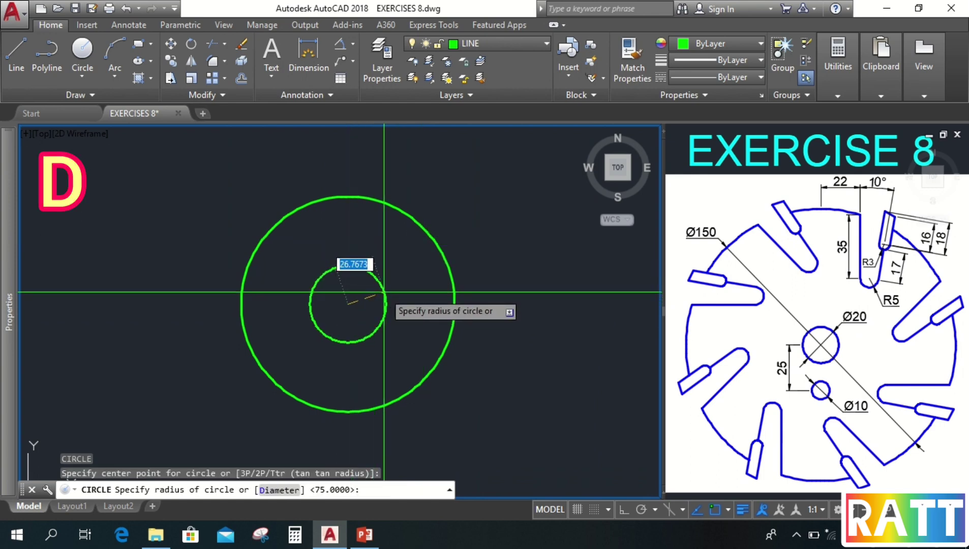
{"action": "key", "text": "Return"}
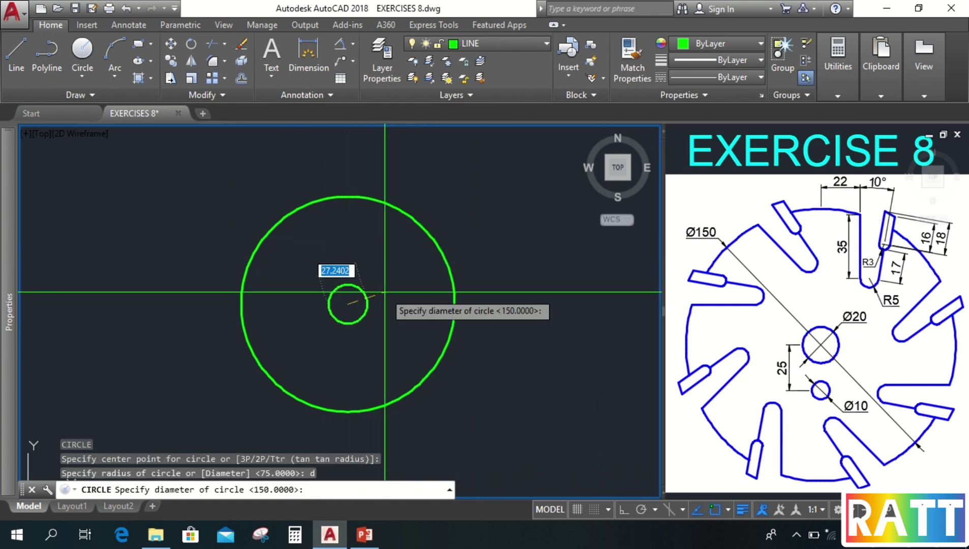
{"action": "type", "text": "20"}
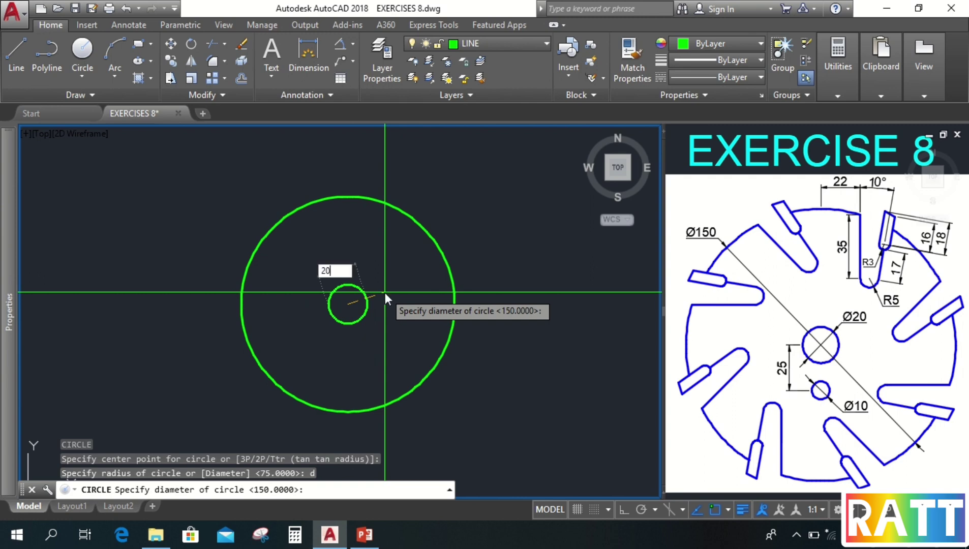
{"action": "key", "text": "Return"}
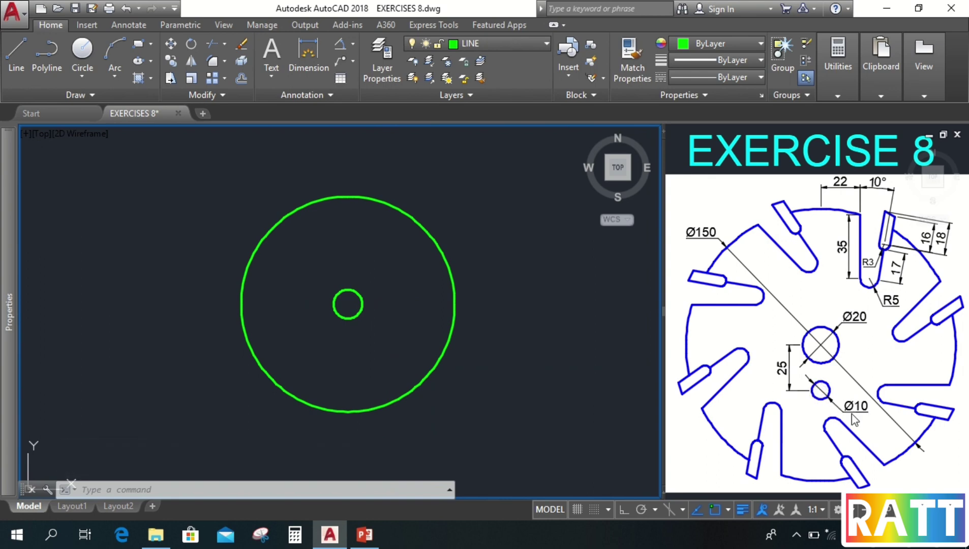
- Draw a Ø10 circle at the common centre of the existing circles
{"action": "type", "text": "c"}
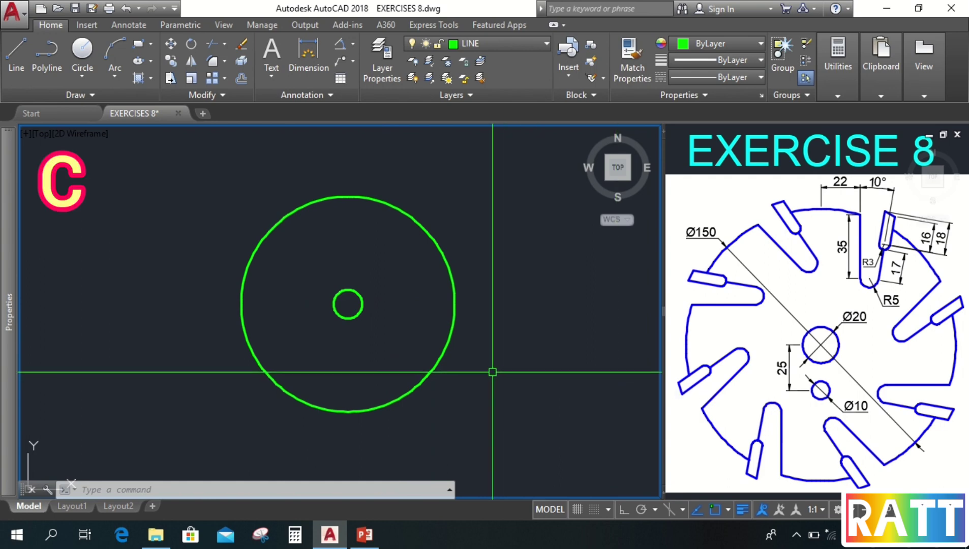
{"action": "key", "text": "Return"}
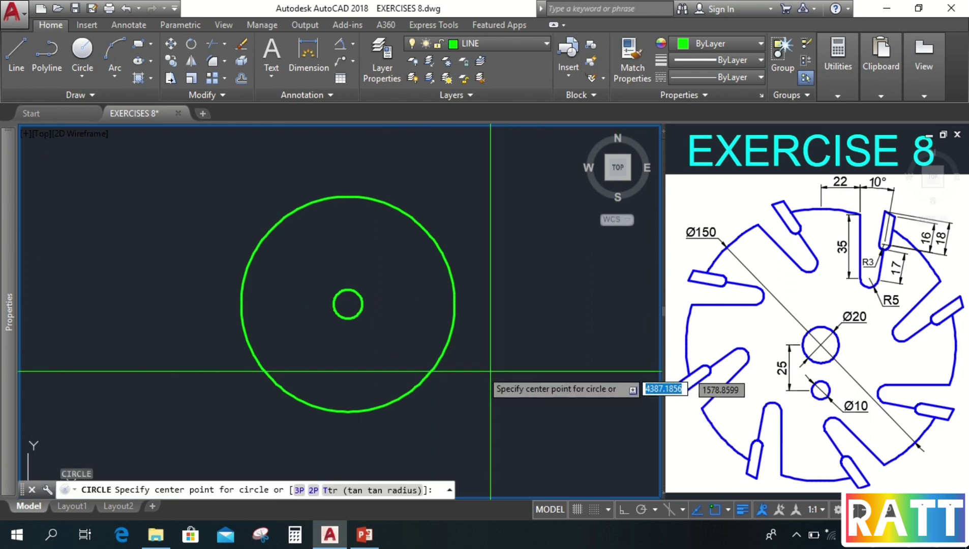
{"action": "scroll", "coordinate": [500, 336], "scroll_direction": "up", "scroll_amount": 2}
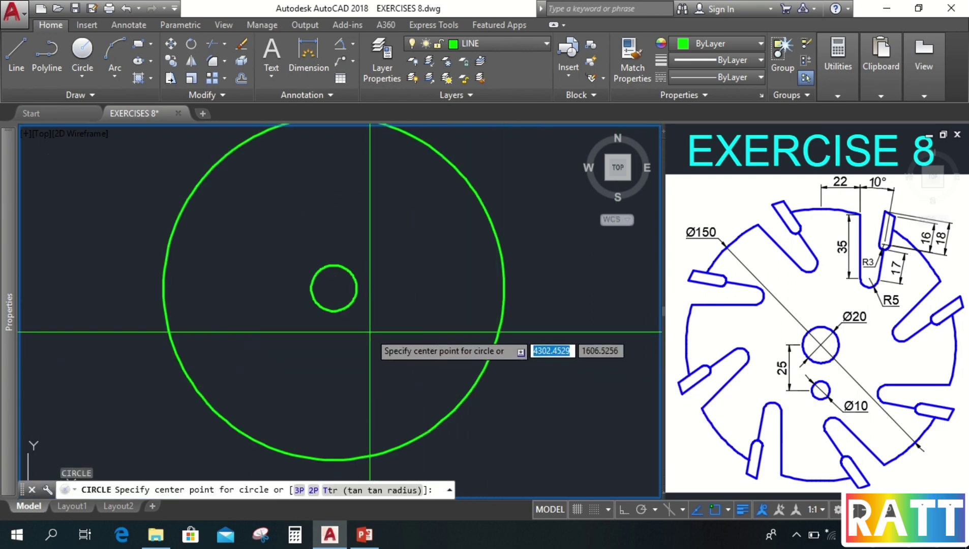
{"action": "left_click", "coordinate": [333, 288]}
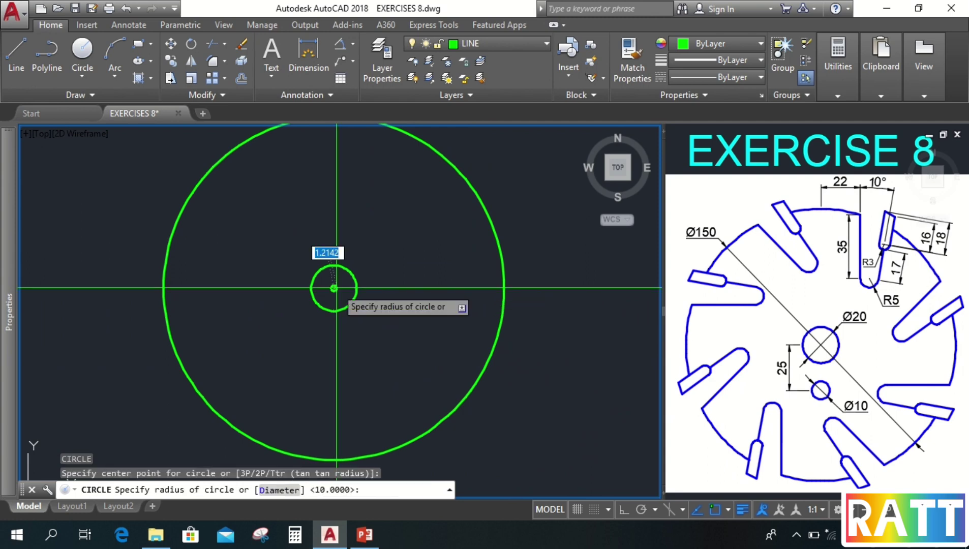
{"action": "key", "text": "d"}
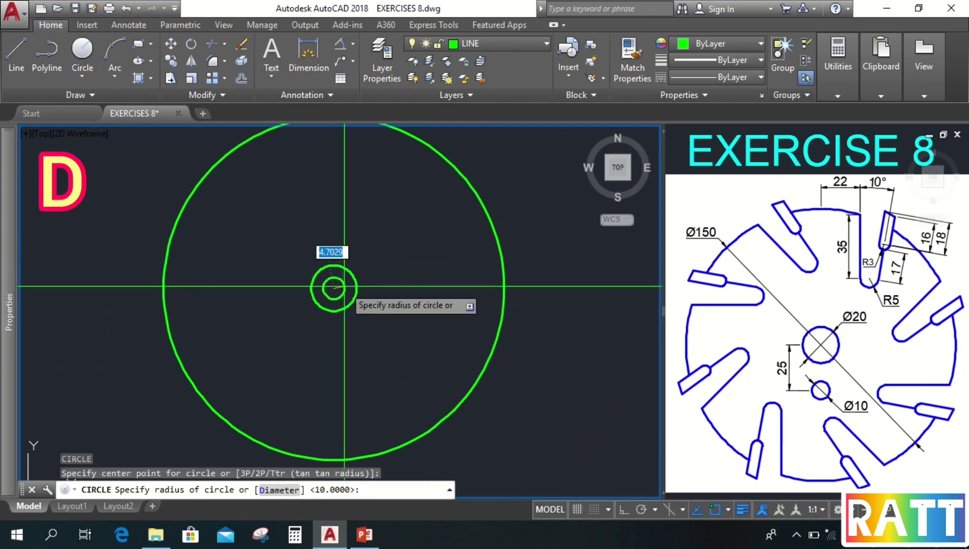
{"action": "key", "text": "Return"}
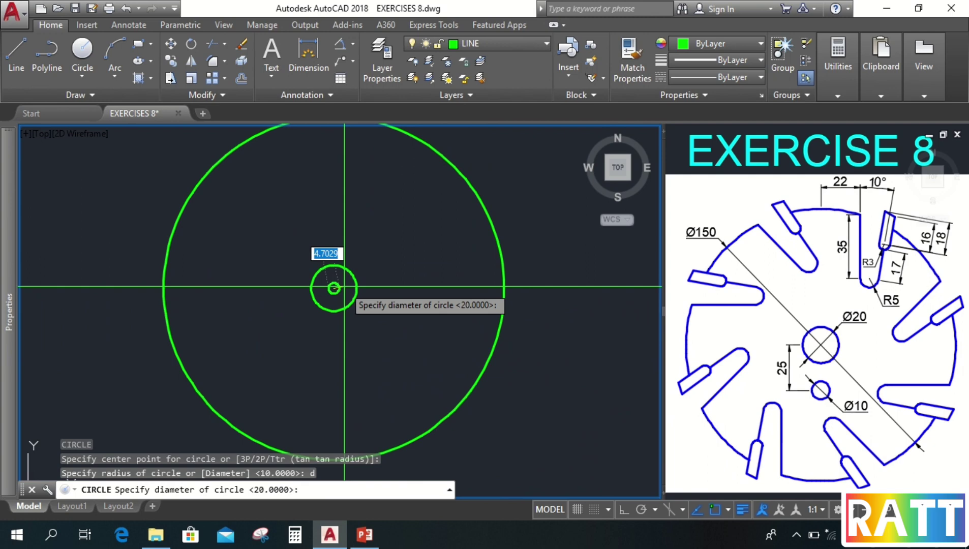
{"action": "type", "text": "10"}
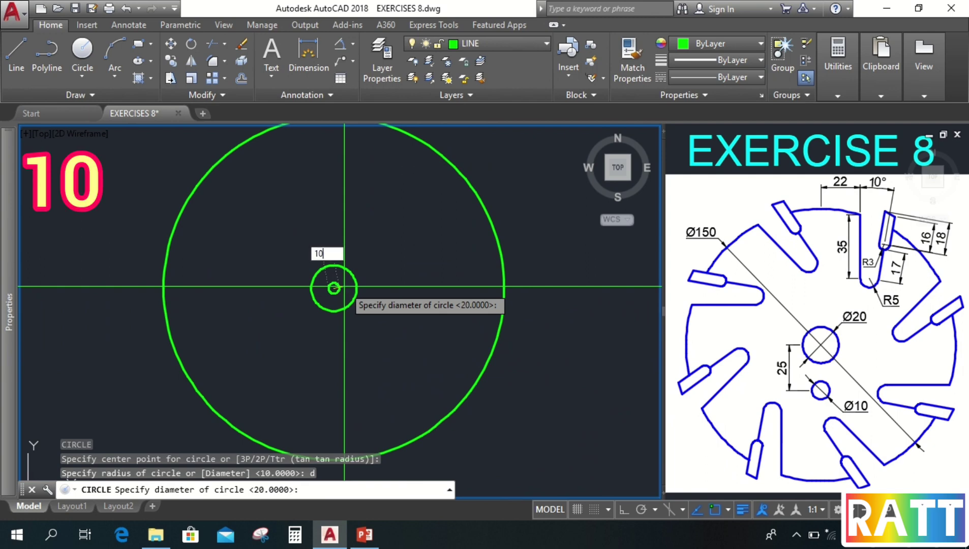
{"action": "key", "text": "Return"}
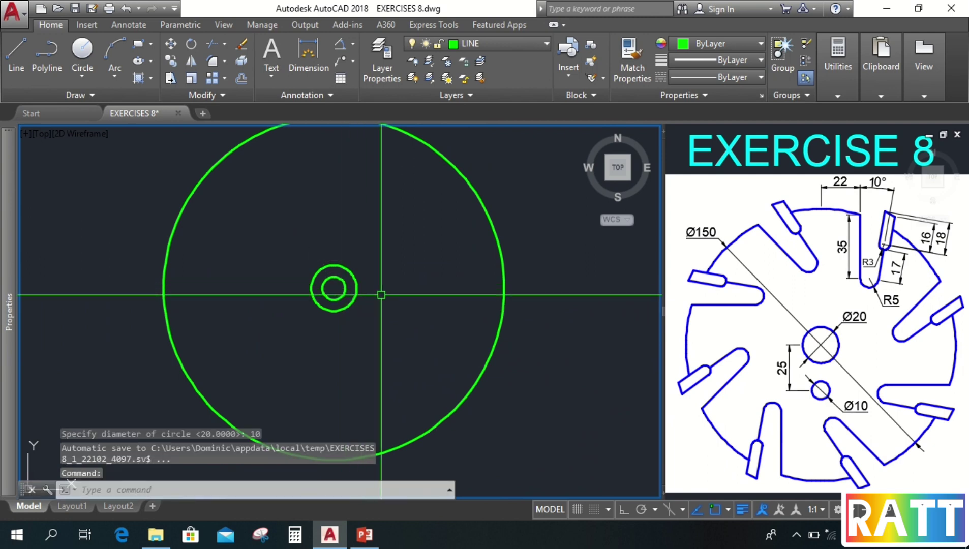
- Move the Ø10 circle 25 units straight down with Ortho on
{"action": "middle_click_drag", "start_coordinate": [407, 295], "coordinate": [419, 319]}
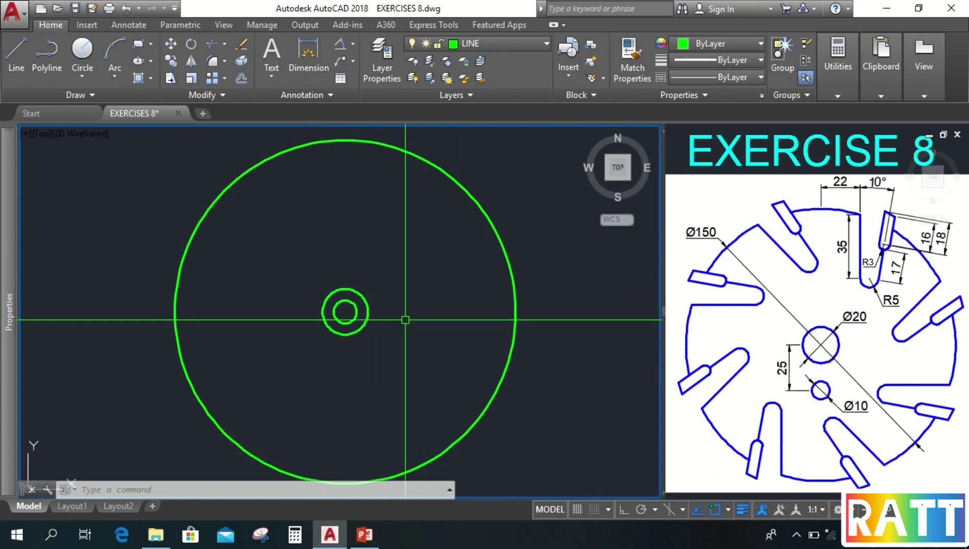
{"action": "type", "text": "M"}
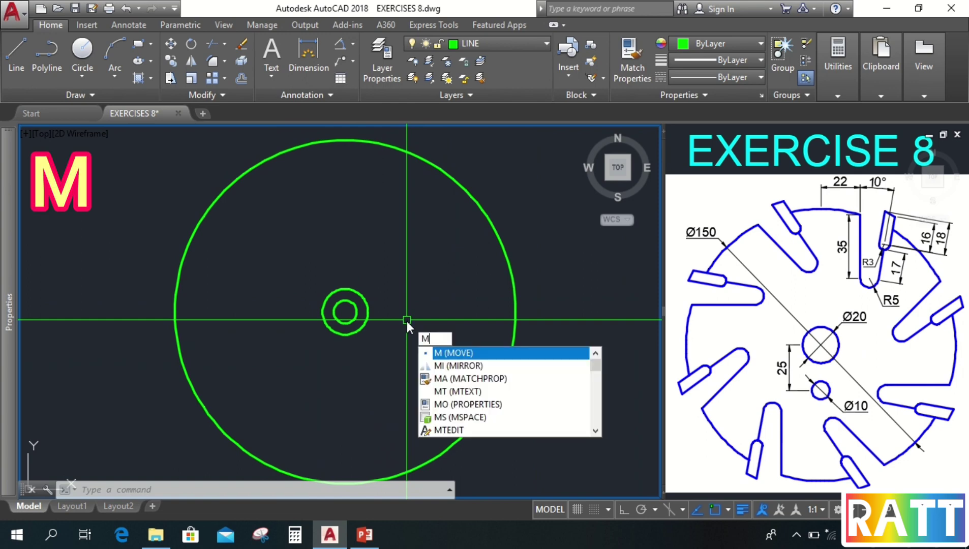
{"action": "key", "text": "Return"}
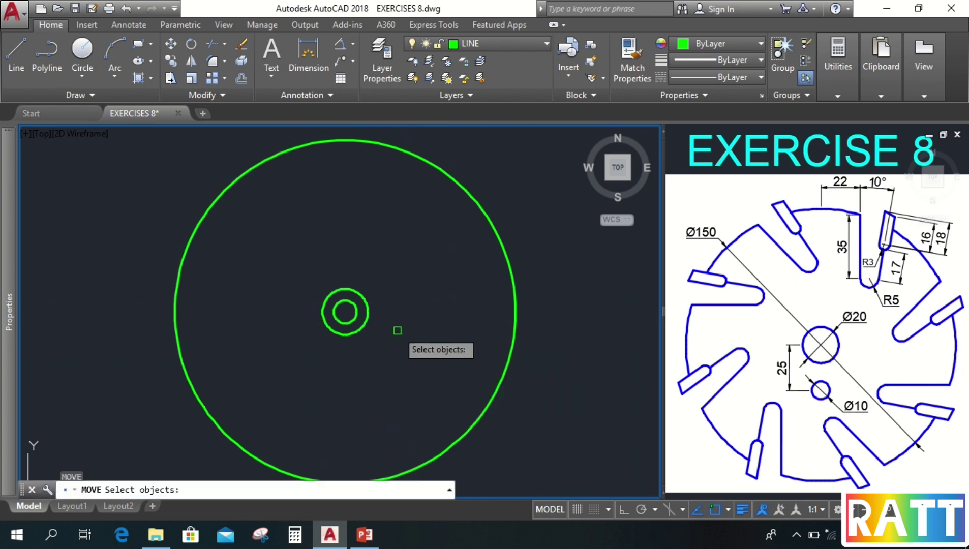
{"action": "left_click", "coordinate": [353, 308]}
{"action": "key", "text": "Return"}
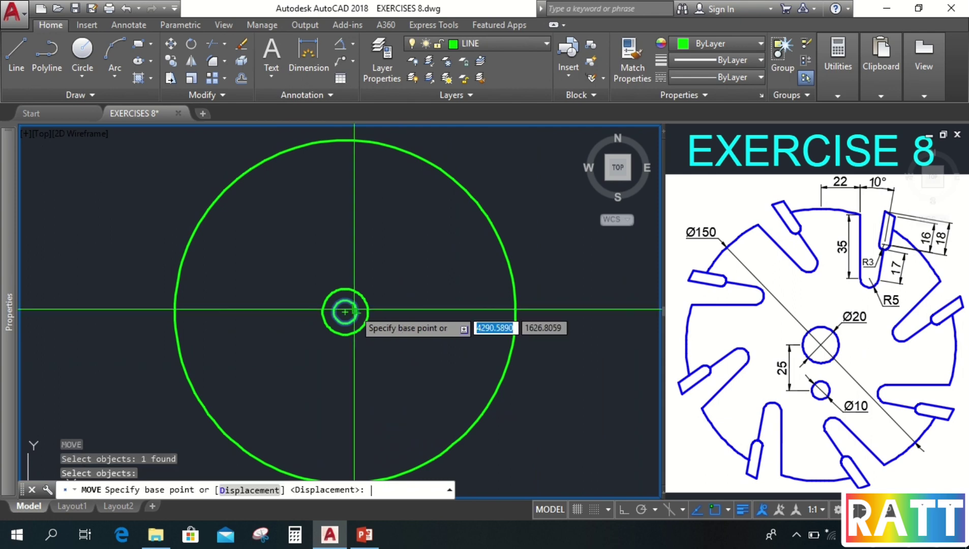
{"action": "left_click", "coordinate": [345, 311]}
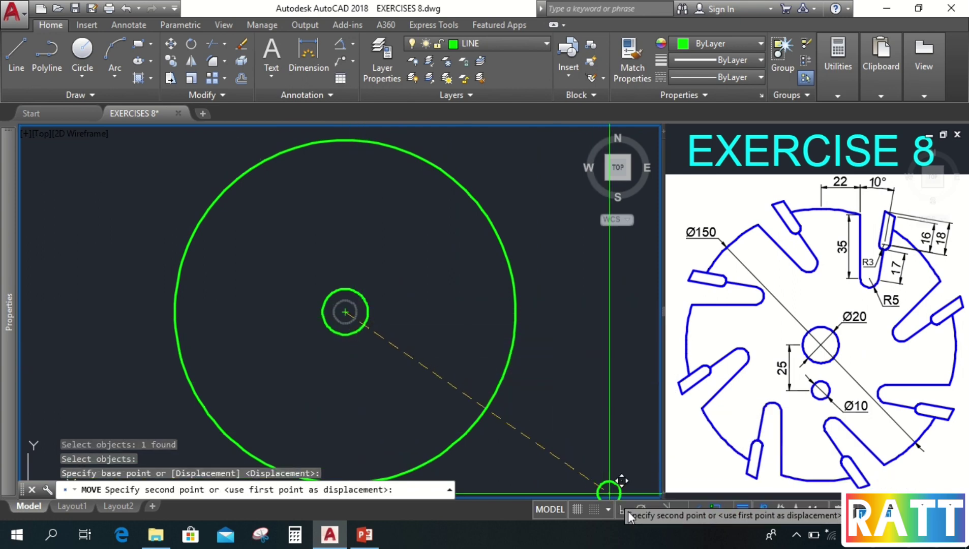
{"action": "key", "text": "F8"}
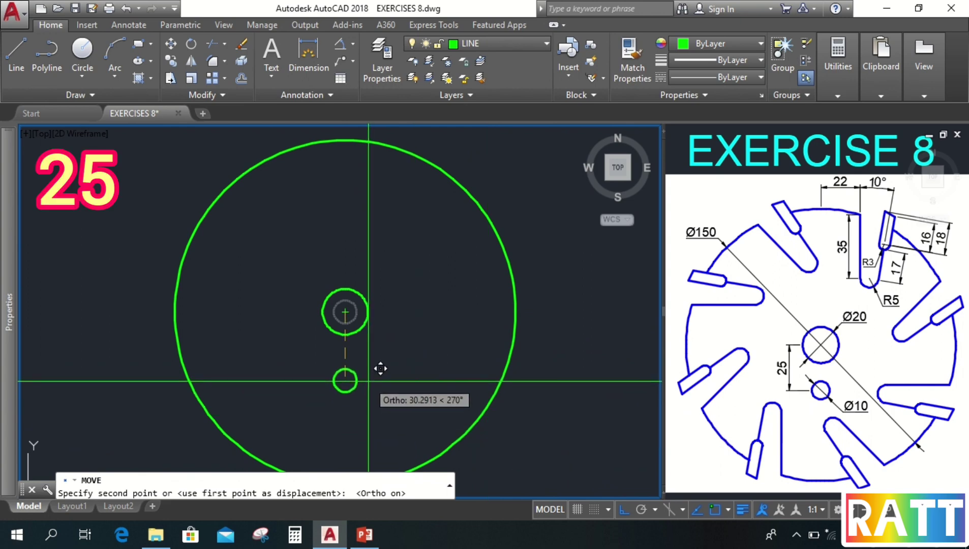
{"action": "type", "text": "25"}
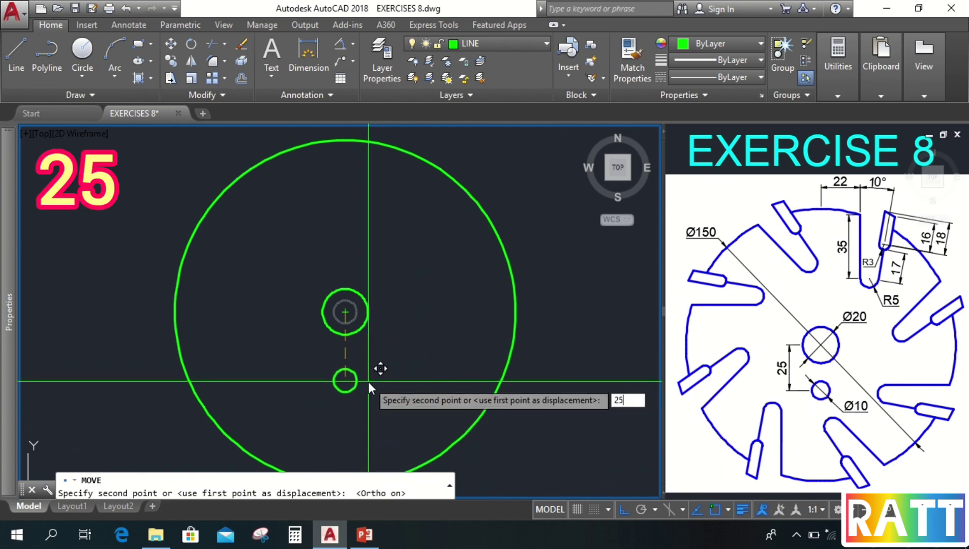
{"action": "key", "text": "Return"}
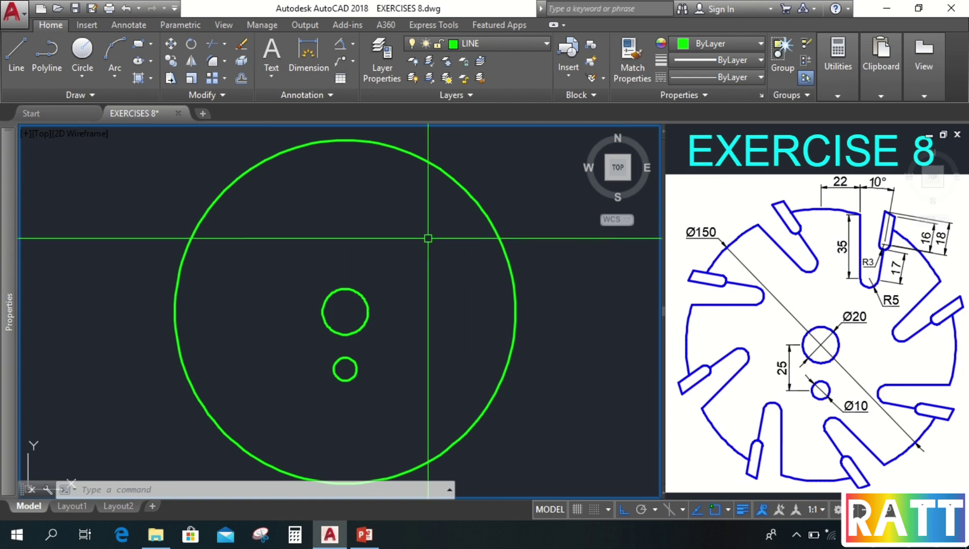
- Draw a 35-unit vertical line downward from the outer circle's top quadrant
{"action": "type", "text": "l"}
{"action": "key", "text": "Return"}
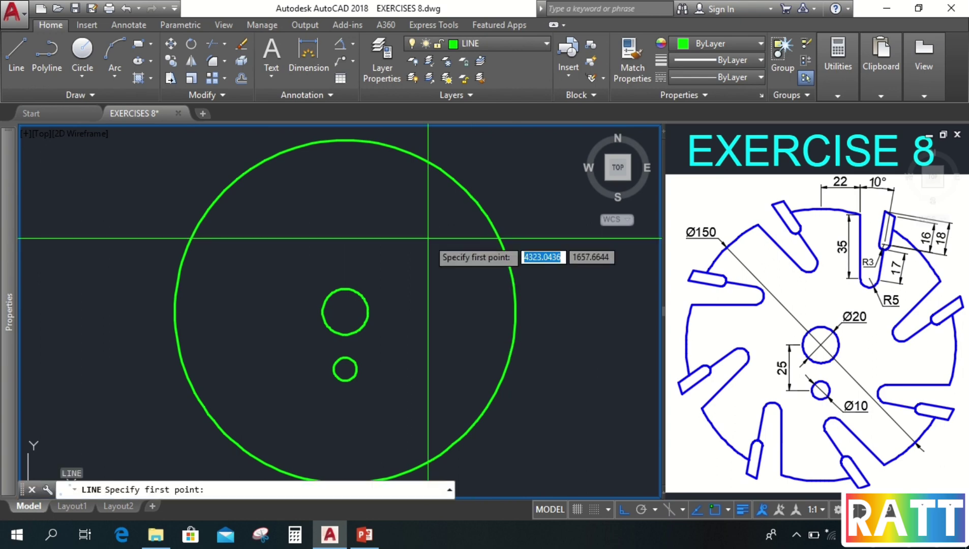
{"action": "left_click", "coordinate": [345, 140]}
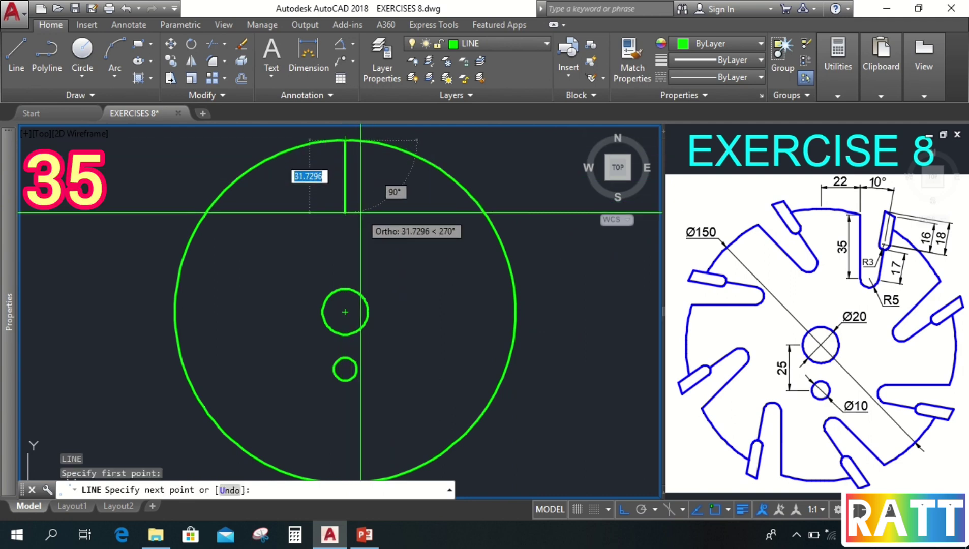
{"action": "type", "text": "35"}
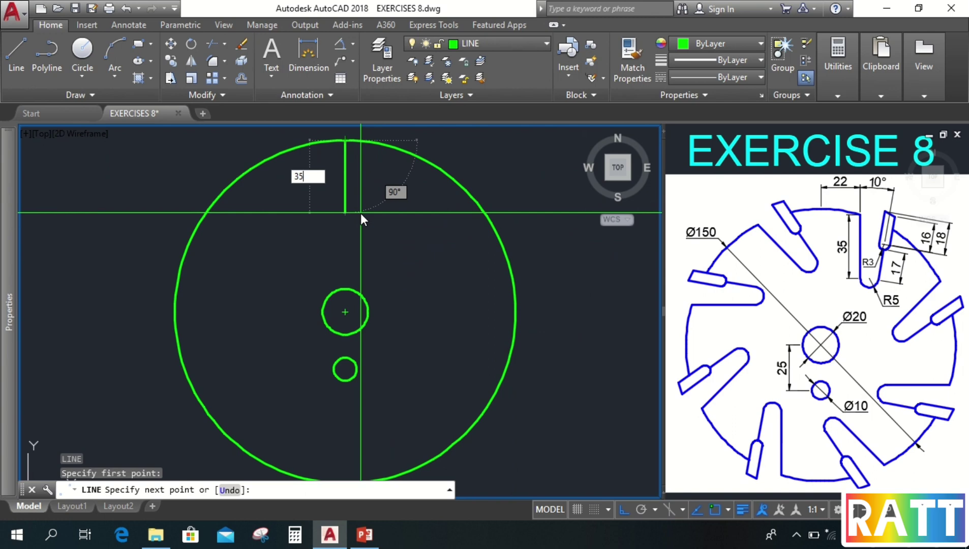
{"action": "key", "text": "Return"}
{"action": "key", "text": "Return"}
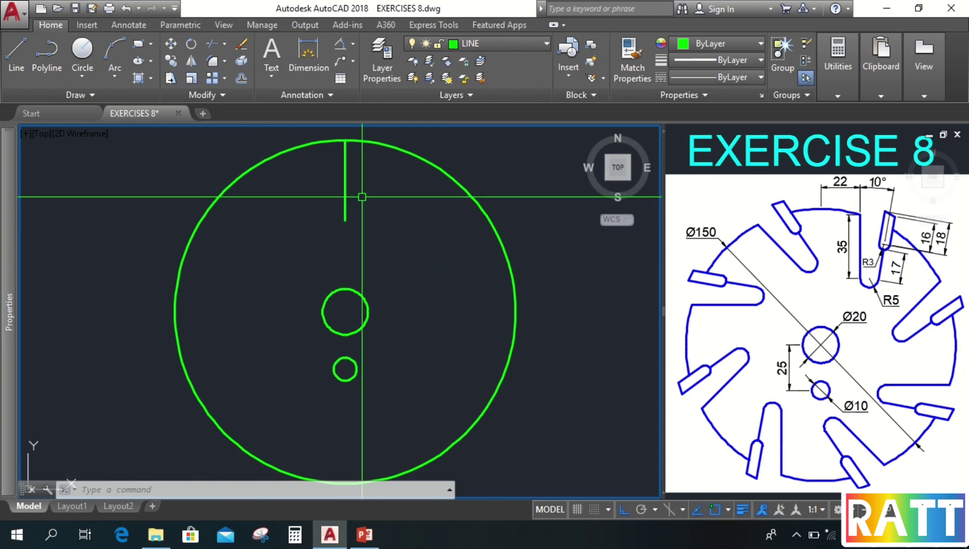
- Move the vertical line 22 units to the right
{"action": "type", "text": "m"}
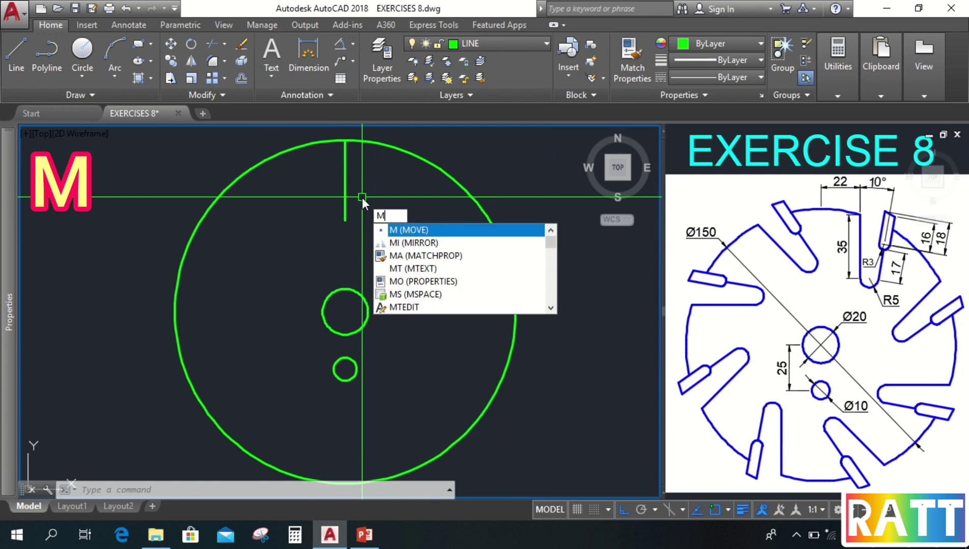
{"action": "key", "text": "Return"}
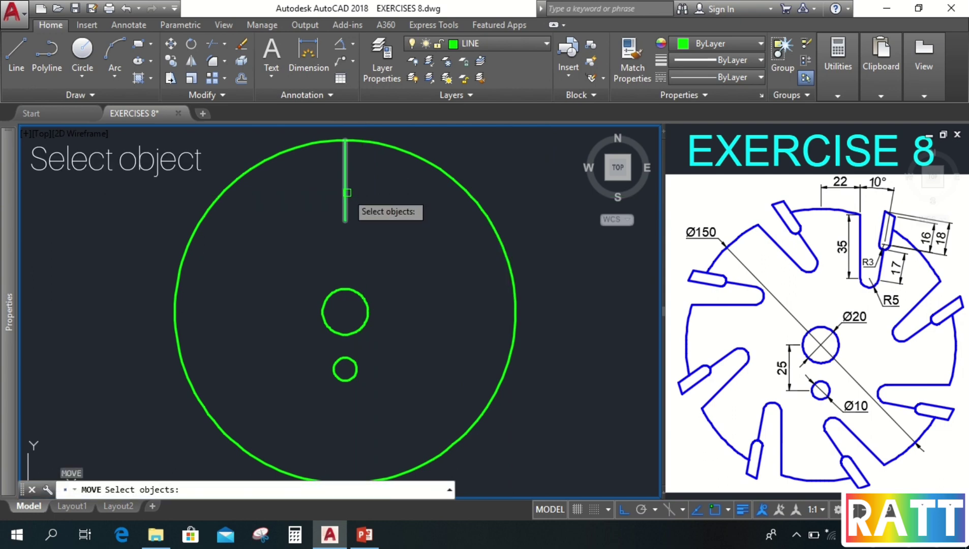
{"action": "left_click", "coordinate": [347, 193]}
{"action": "key", "text": "Return"}
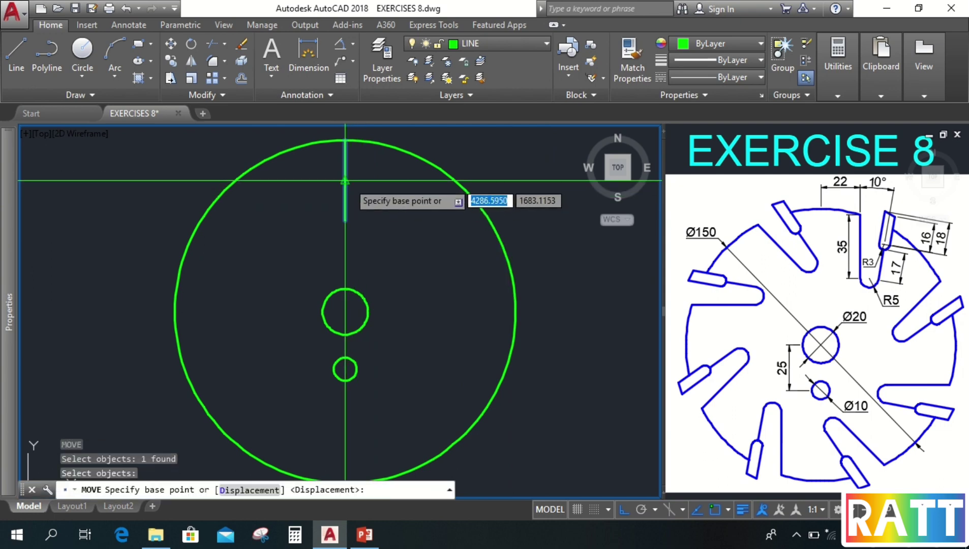
{"action": "left_click", "coordinate": [345, 180]}
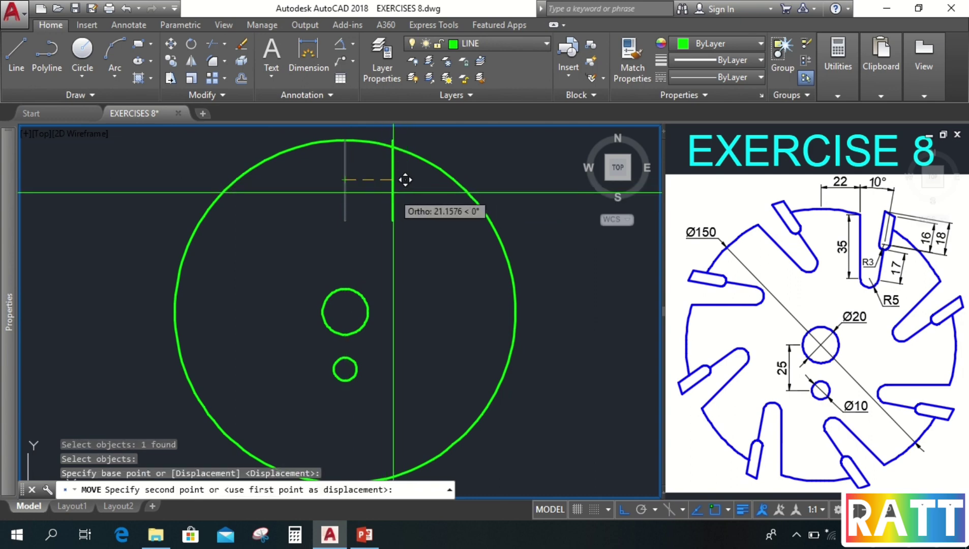
{"action": "type", "text": "22"}
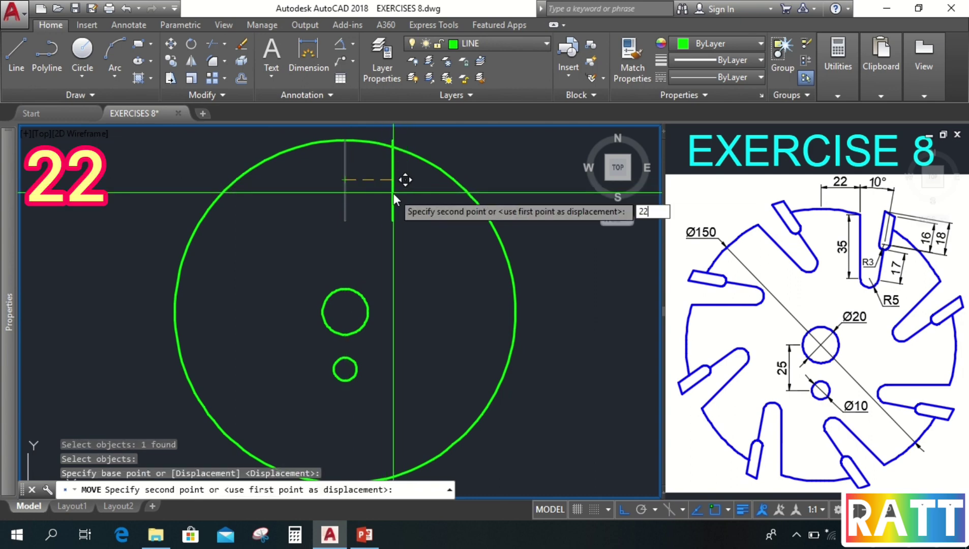
{"action": "key", "text": "Return"}
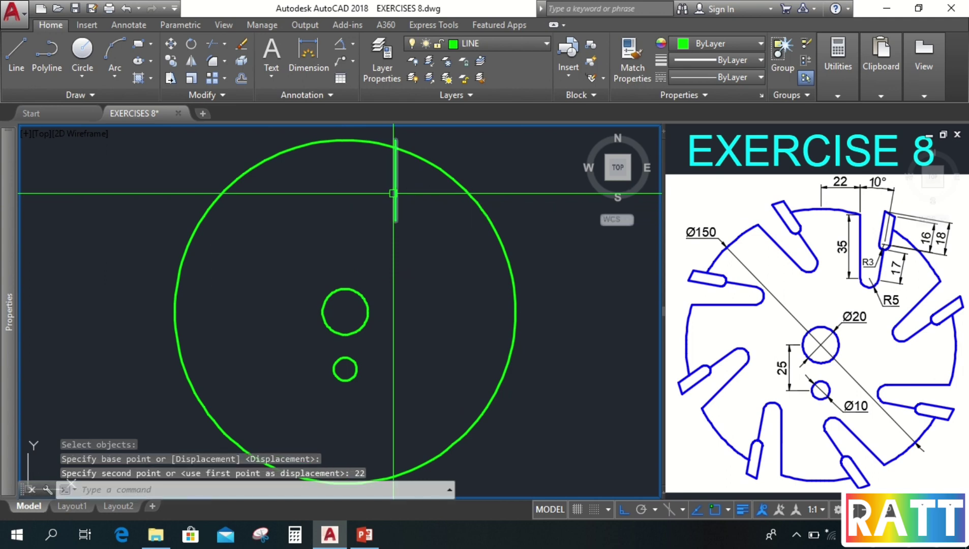
- Move the line so its top endpoint sits on the outer circle's intersection
{"action": "scroll", "coordinate": [391, 184], "scroll_direction": "up", "scroll_amount": 2}
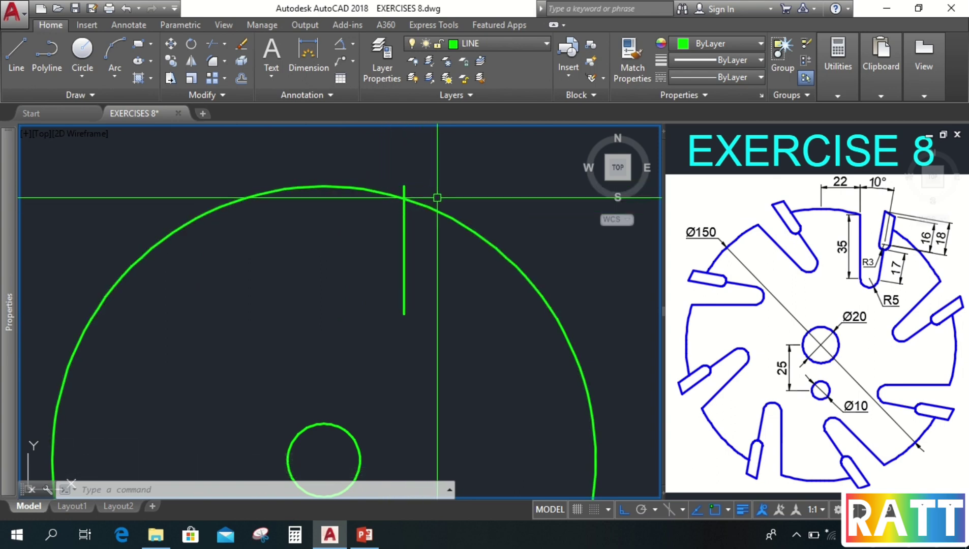
{"action": "type", "text": "M"}
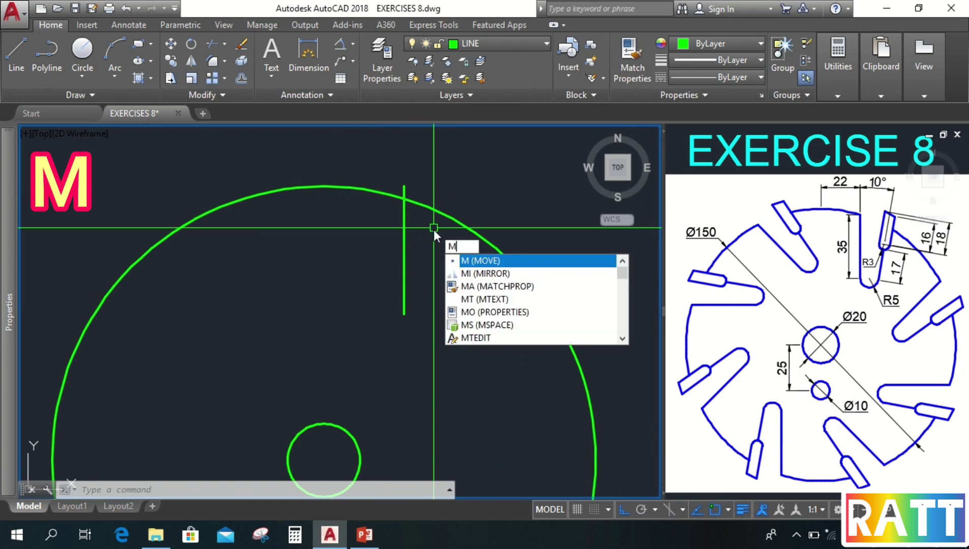
{"action": "key", "text": "Return"}
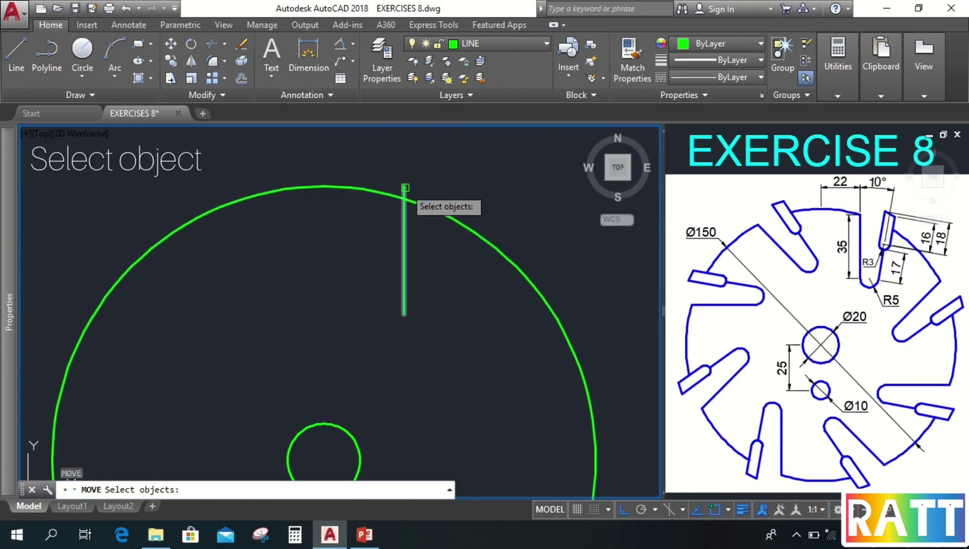
{"action": "left_click", "coordinate": [406, 222]}
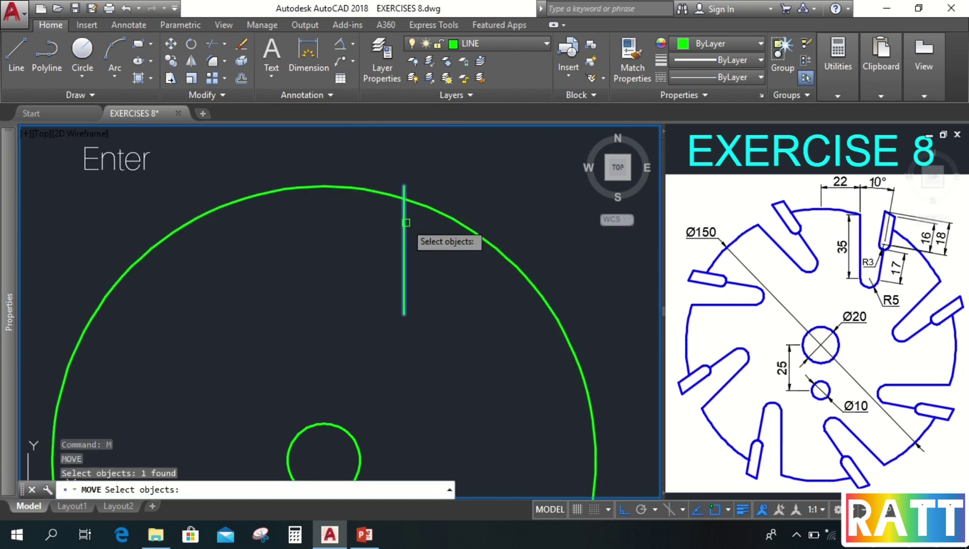
{"action": "key", "text": "Return"}
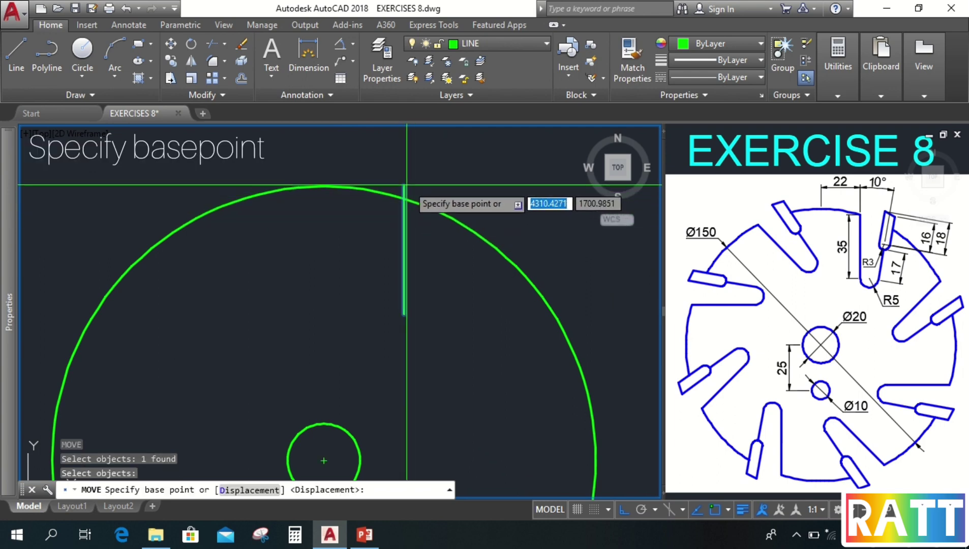
{"action": "scroll", "coordinate": [403, 186], "scroll_direction": "up", "scroll_amount": 2}
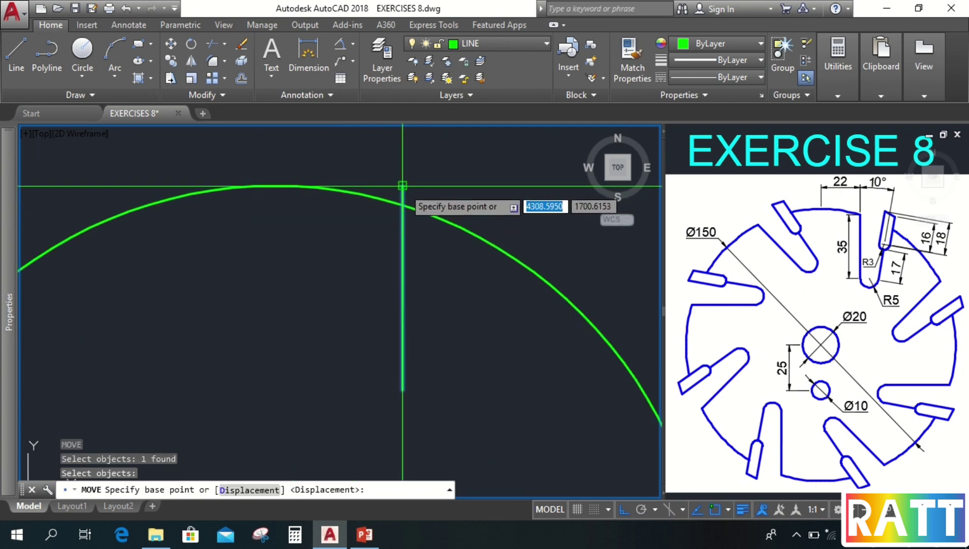
{"action": "left_click", "coordinate": [402, 185]}
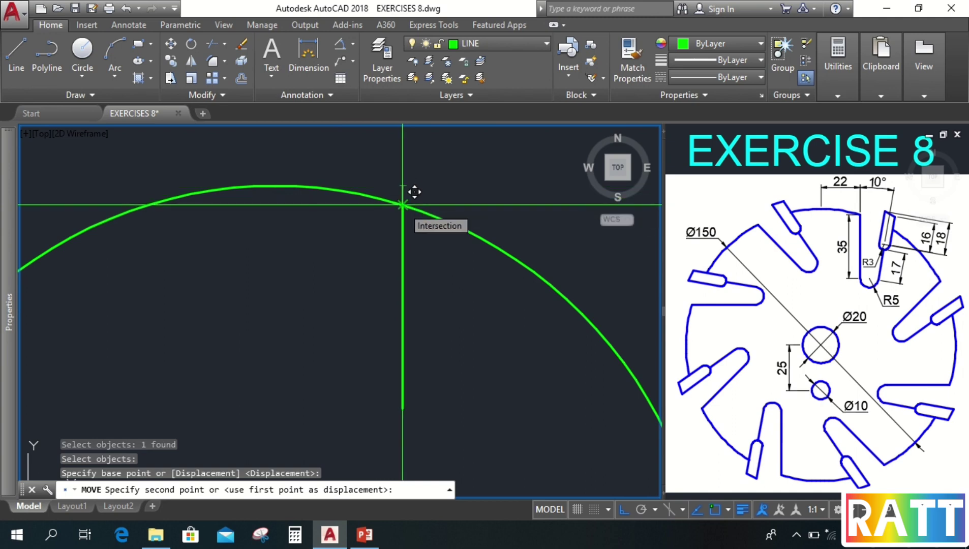
{"action": "left_click", "coordinate": [402, 205]}
{"action": "scroll", "coordinate": [427, 267], "scroll_direction": "down", "scroll_amount": 3}
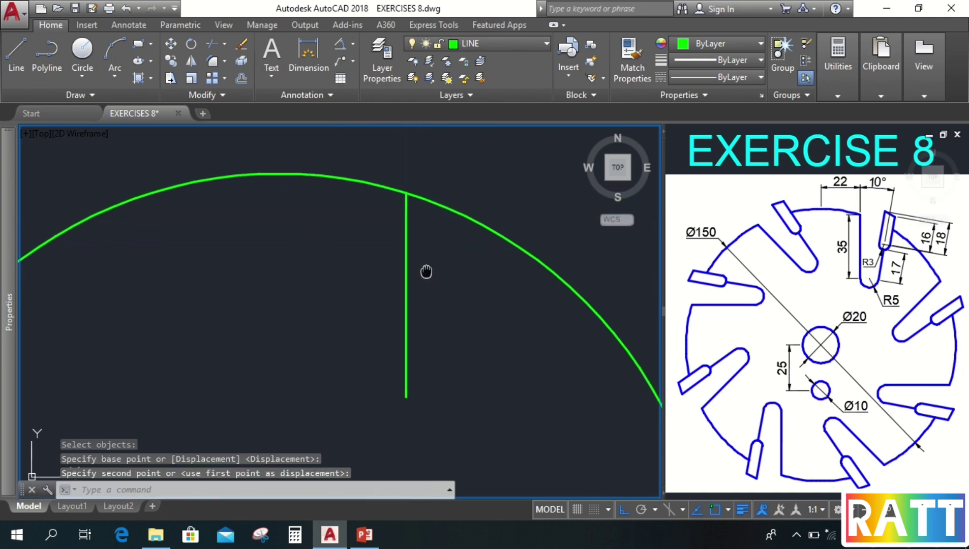
{"action": "scroll", "coordinate": [407, 257], "scroll_direction": "up", "scroll_amount": 2}
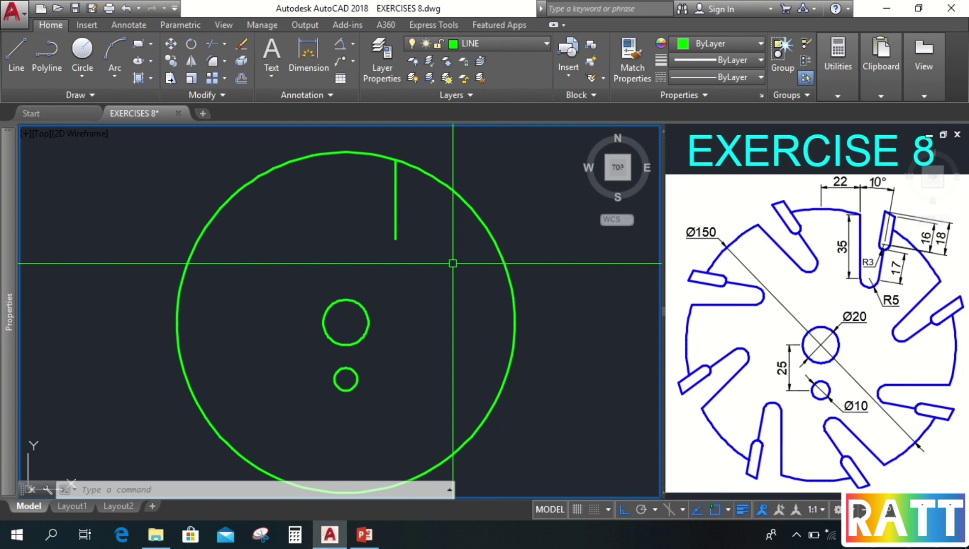
- Draw a 2P circle 10 across, its diameter starting at the line's lower endpoint
{"action": "type", "text": "c"}
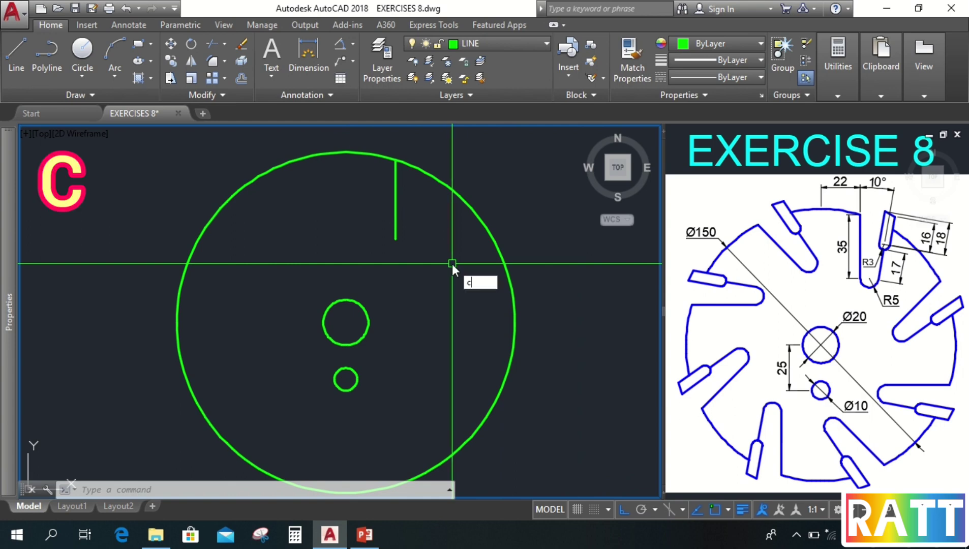
{"action": "key", "text": "Return"}
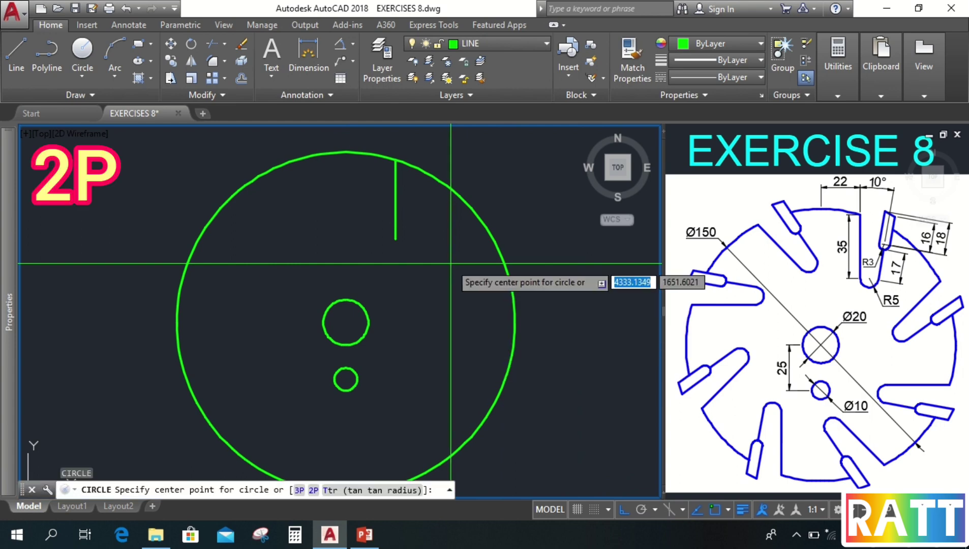
{"action": "type", "text": "2p"}
{"action": "key", "text": "Return"}
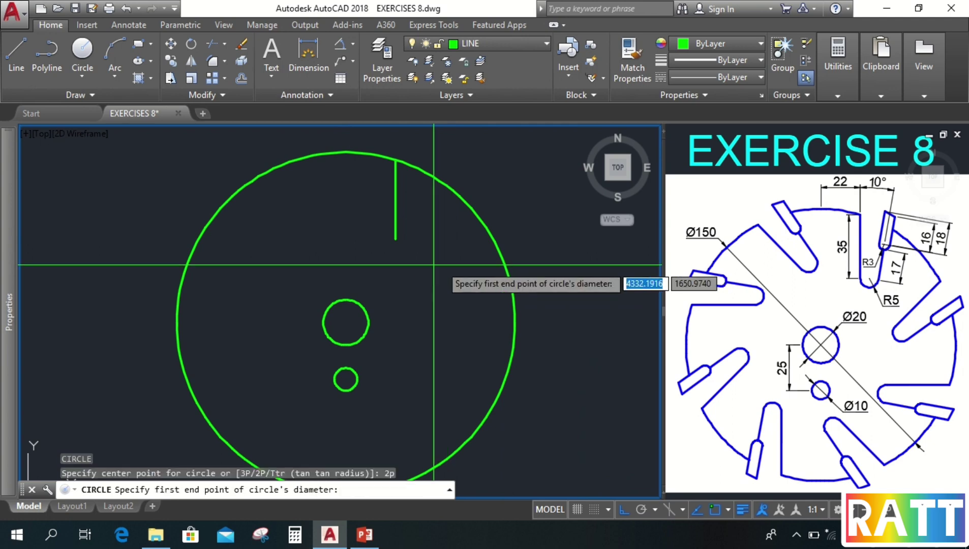
{"action": "left_click", "coordinate": [395, 237]}
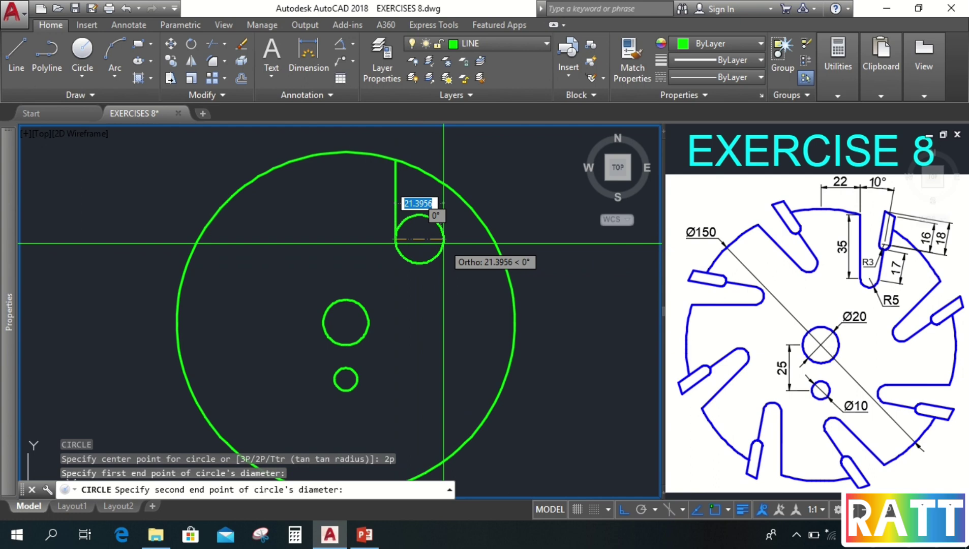
{"action": "type", "text": "10"}
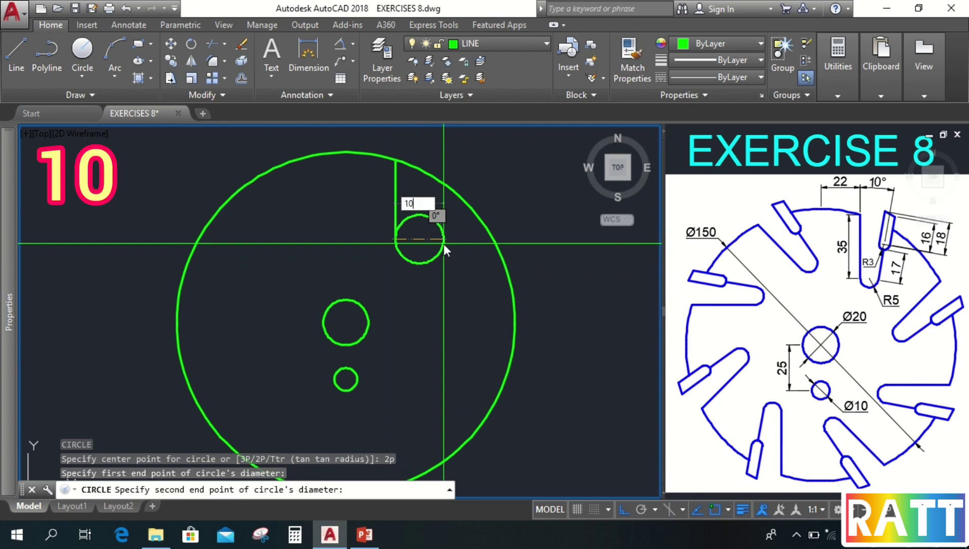
{"action": "key", "text": "Return"}
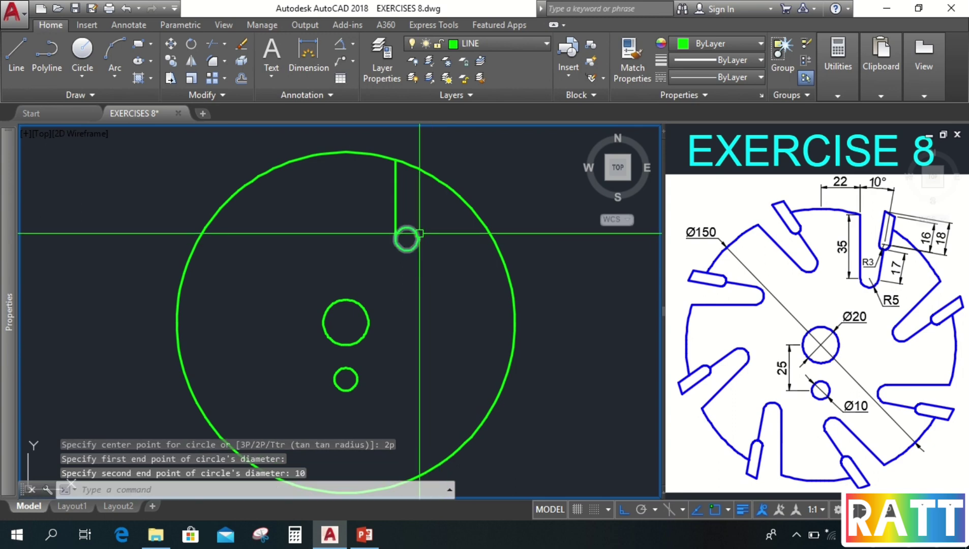
{"action": "middle_click_drag", "start_coordinate": [444, 239], "coordinate": [449, 239]}
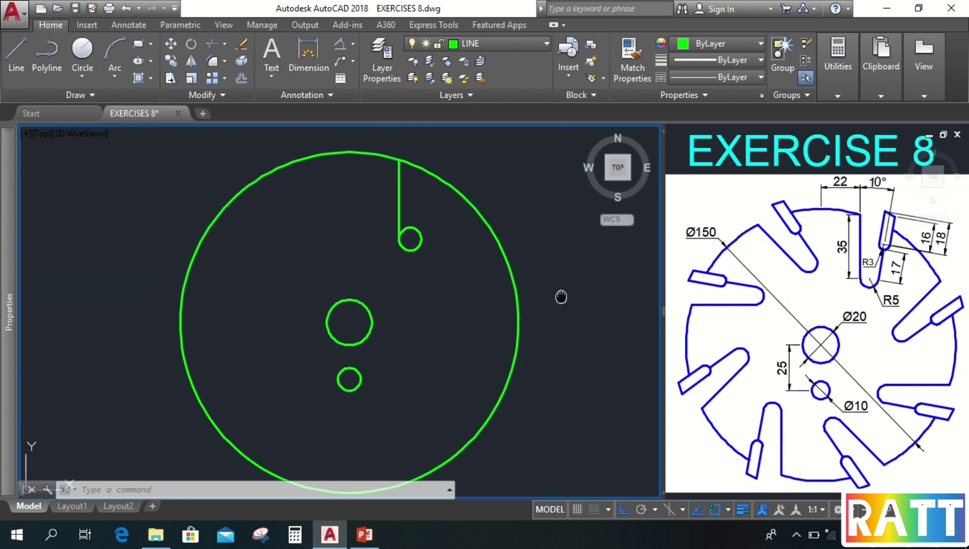
{"action": "middle_click_drag", "start_coordinate": [562, 296], "coordinate": [359, 335]}
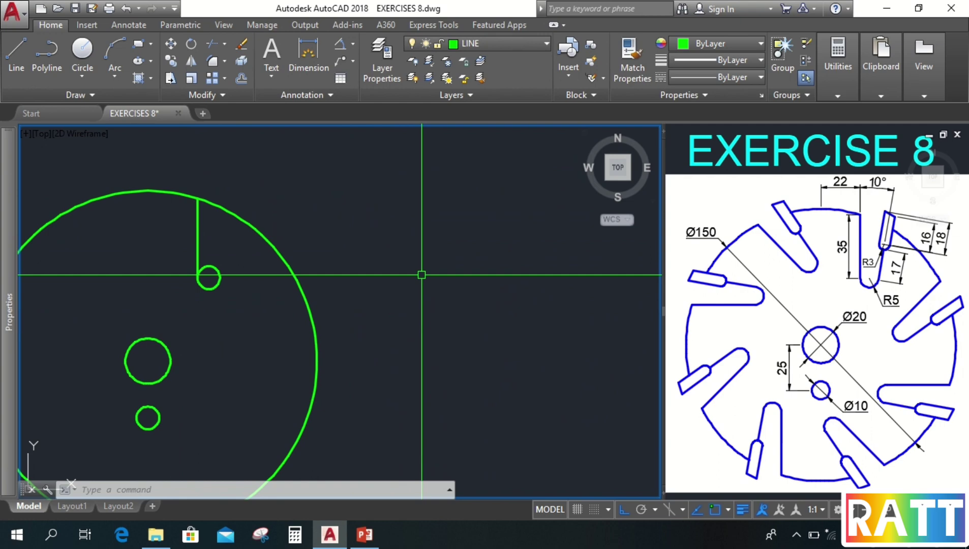
- Draw a long vertical line right of the disc, starting level with its top
{"action": "type", "text": "l"}
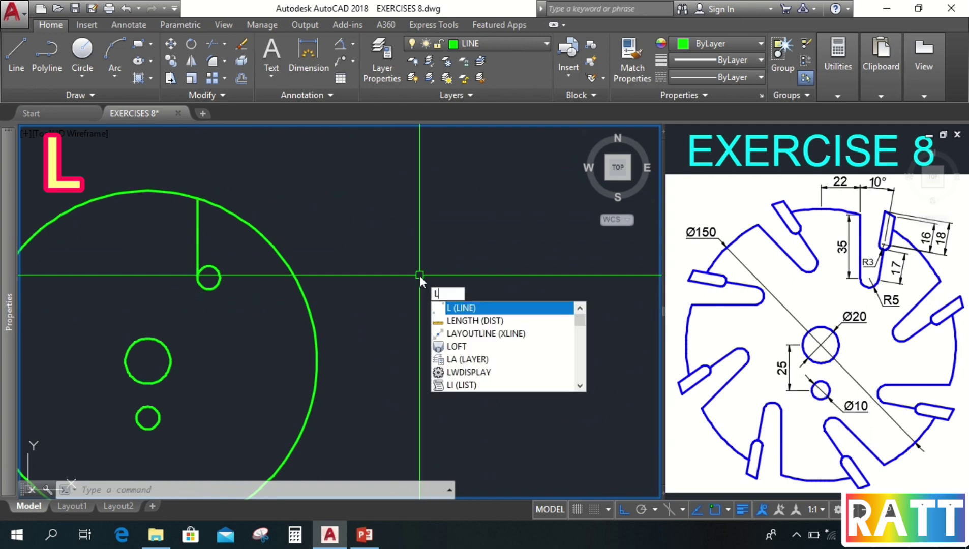
{"action": "key", "text": "Return"}
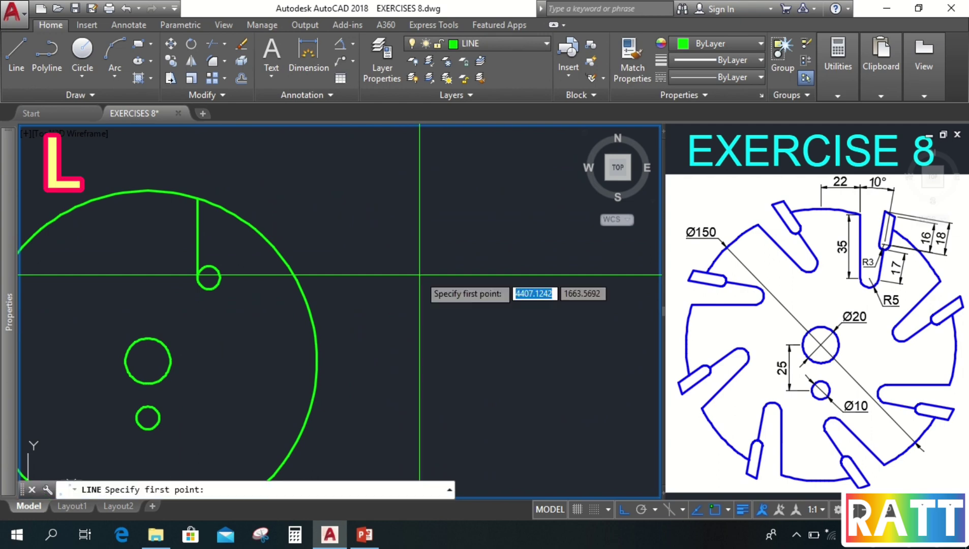
{"action": "left_click", "coordinate": [400, 200]}
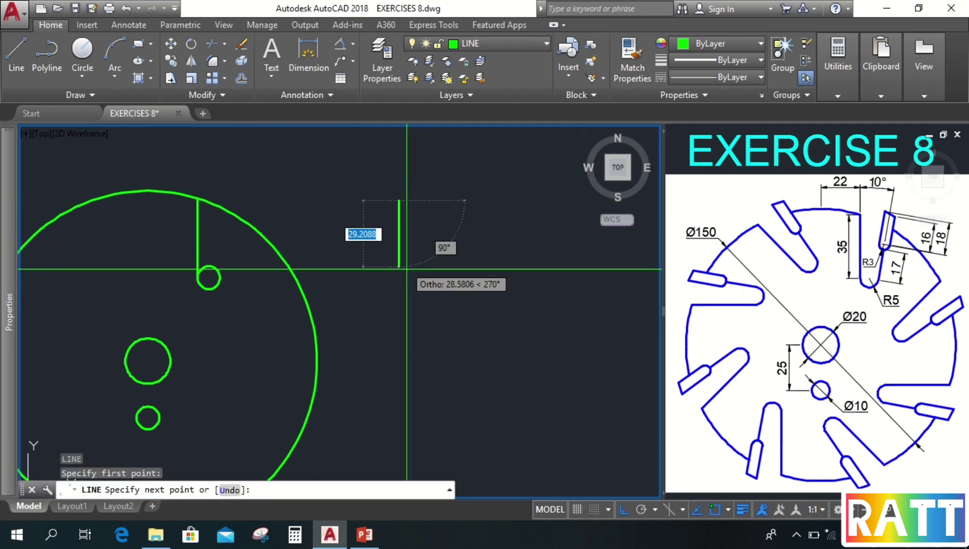
{"action": "left_click", "coordinate": [416, 421]}
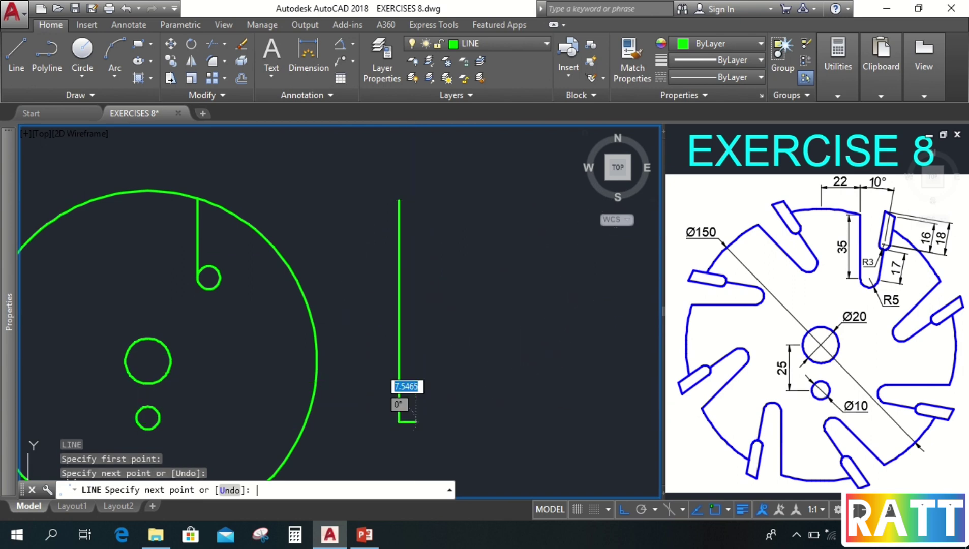
{"action": "key", "text": "Return"}
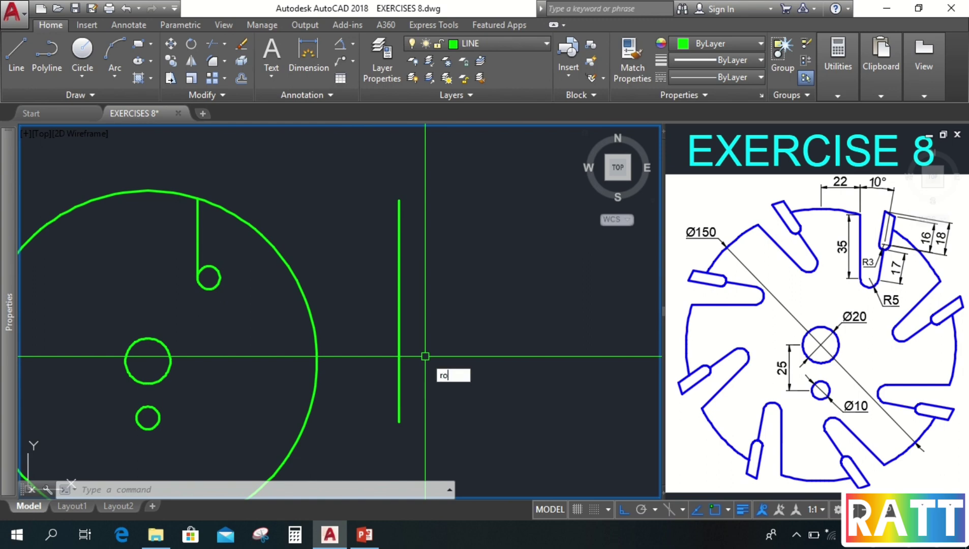
- Rotate a copy of the vertical line -10° about its lower endpoint
{"action": "key", "text": "Return"}
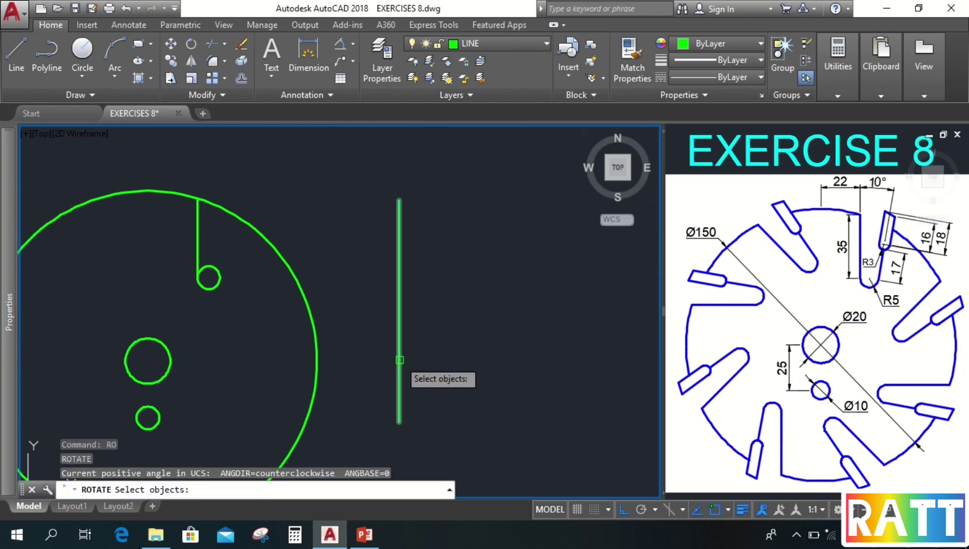
{"action": "left_click", "coordinate": [399, 360]}
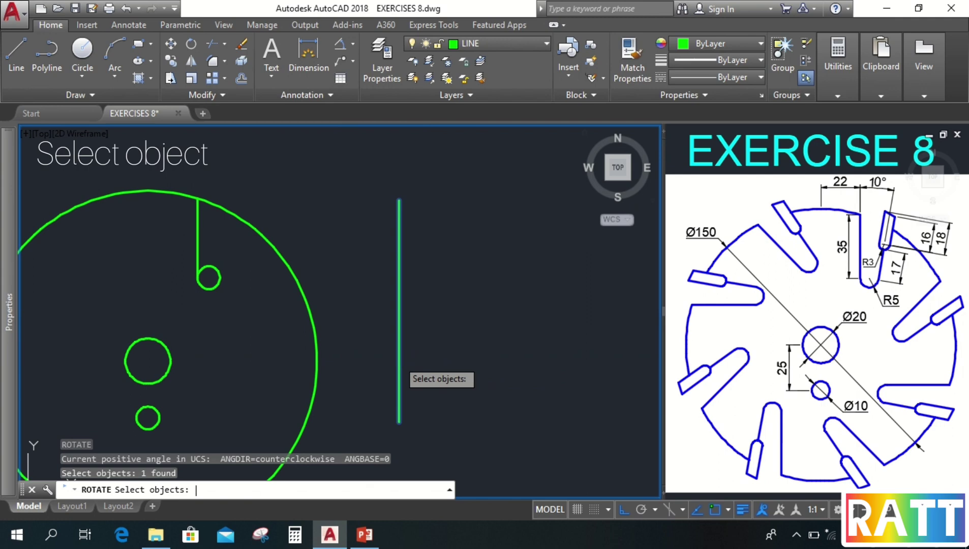
{"action": "key", "text": "Return"}
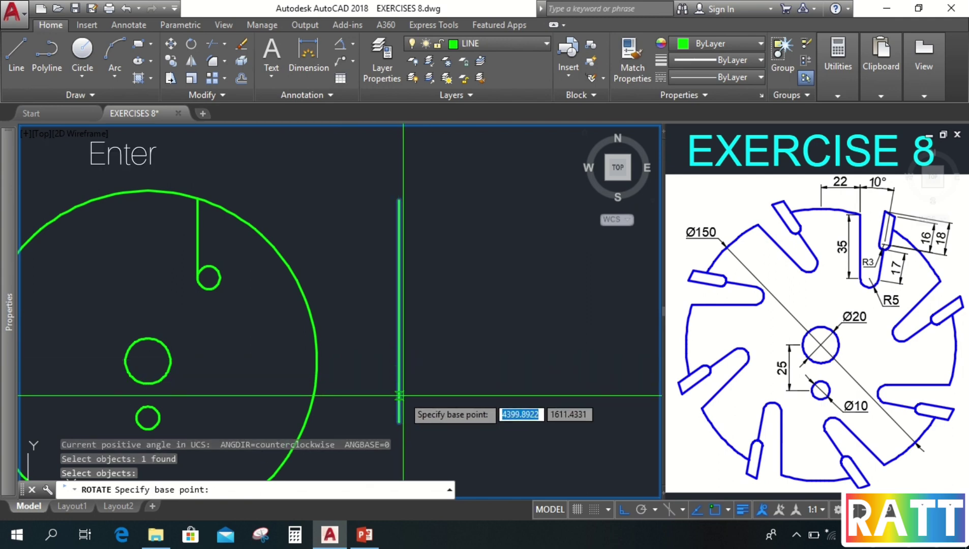
{"action": "left_click", "coordinate": [399, 422]}
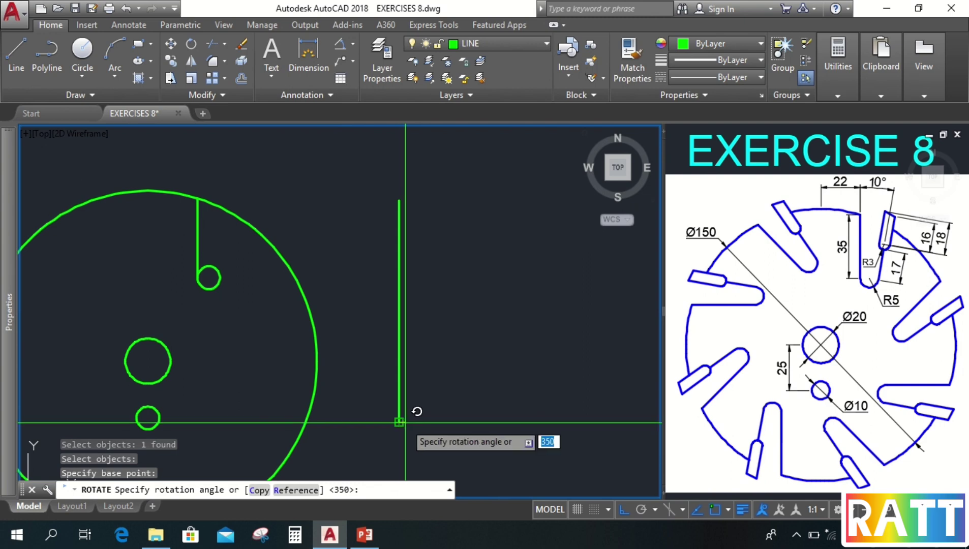
{"action": "type", "text": "c"}
{"action": "key", "text": "Return"}
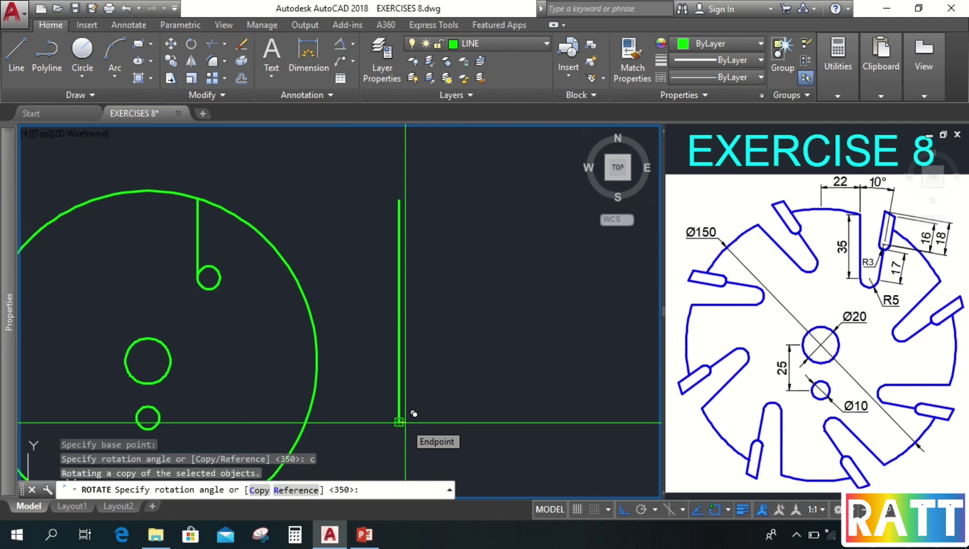
{"action": "type", "text": "-10"}
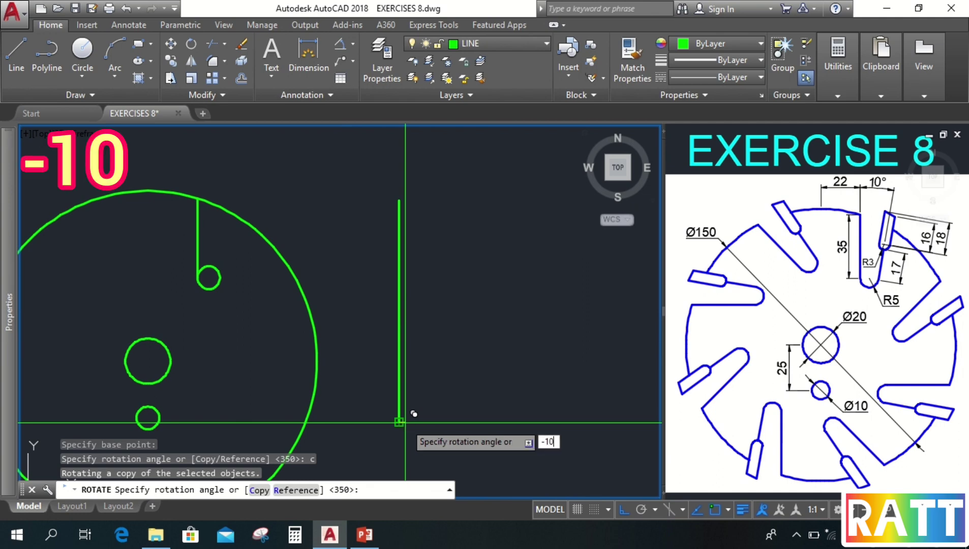
{"action": "key", "text": "Return"}
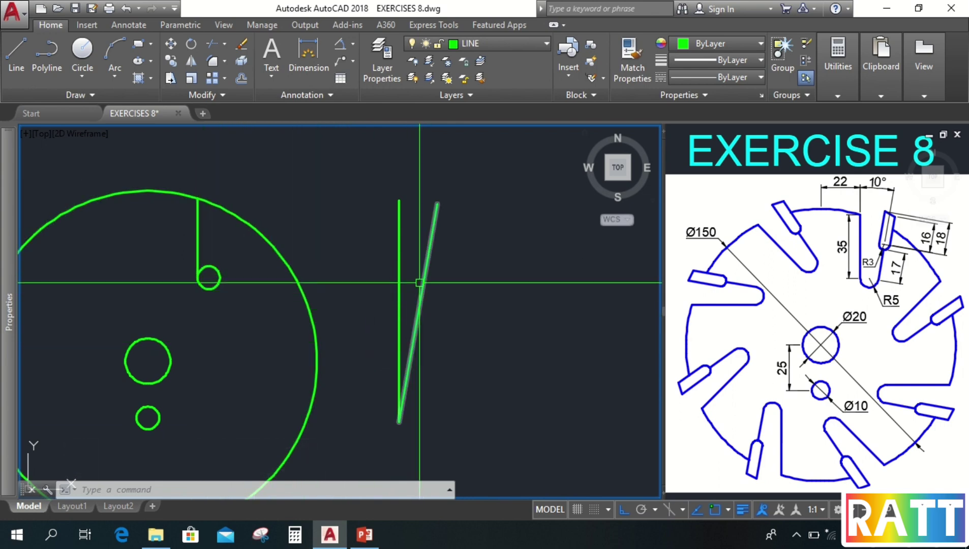
{"action": "middle_click_drag", "start_coordinate": [435, 316], "coordinate": [467, 309]}
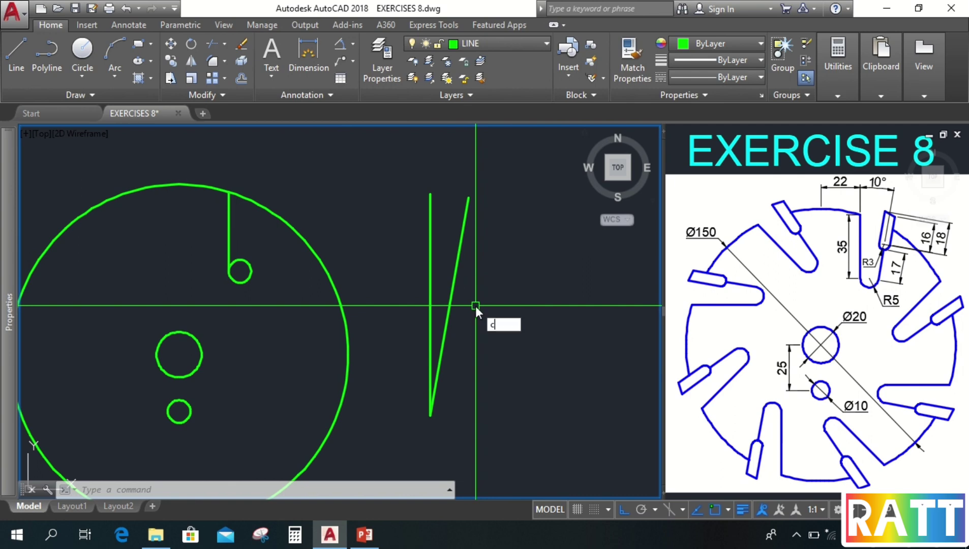
- Draw a radius-5 Ttr circle tangent to the slanted and vertical lines
{"action": "key", "text": "Return"}
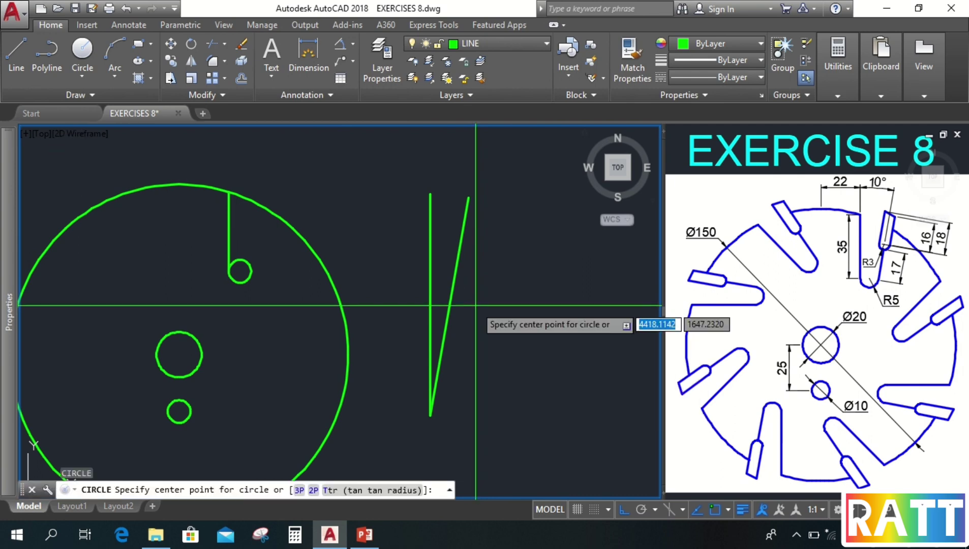
{"action": "type", "text": "ttr"}
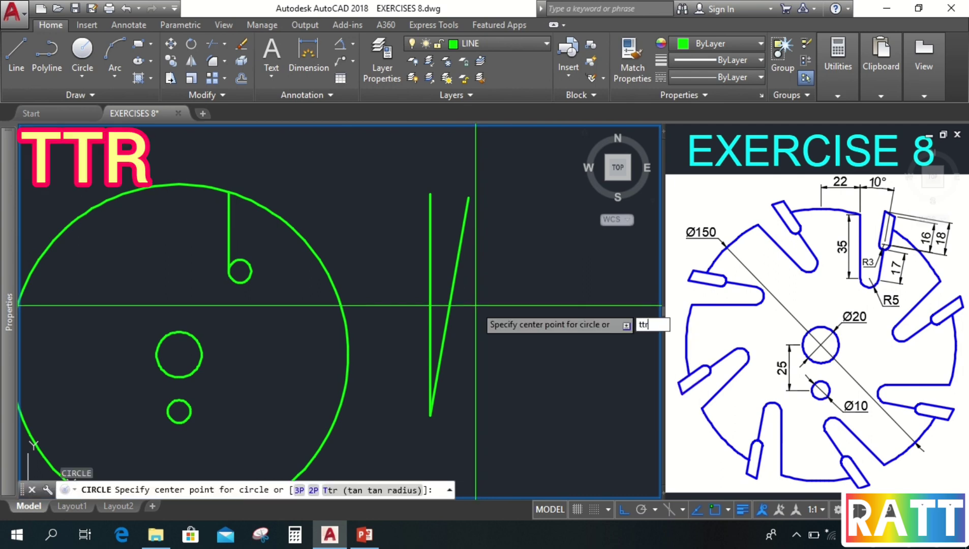
{"action": "key", "text": "Return"}
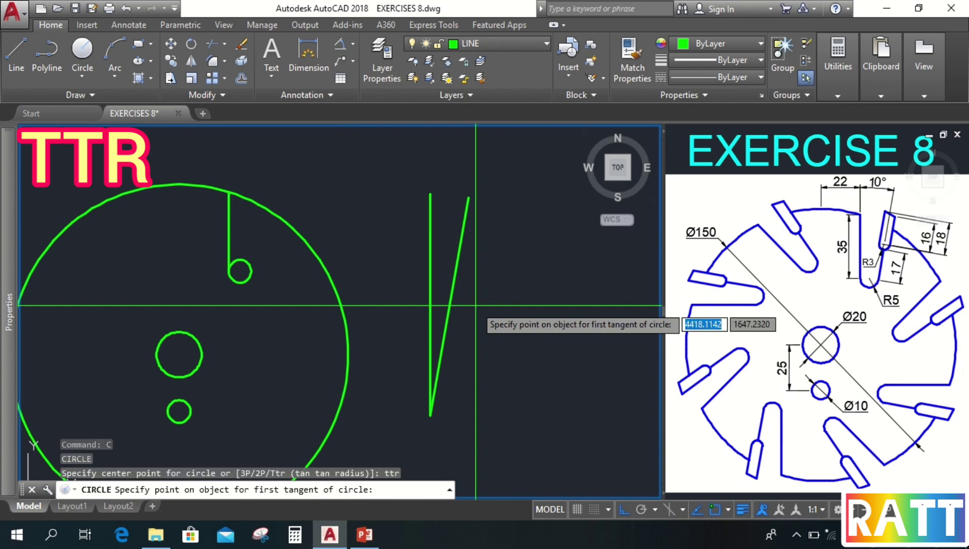
{"action": "left_click", "coordinate": [454, 280]}
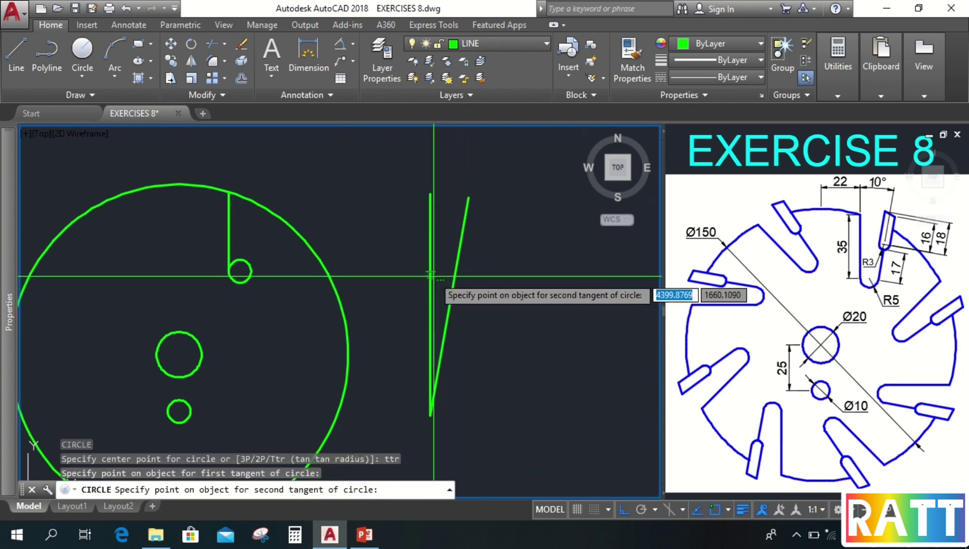
{"action": "left_click", "coordinate": [432, 276]}
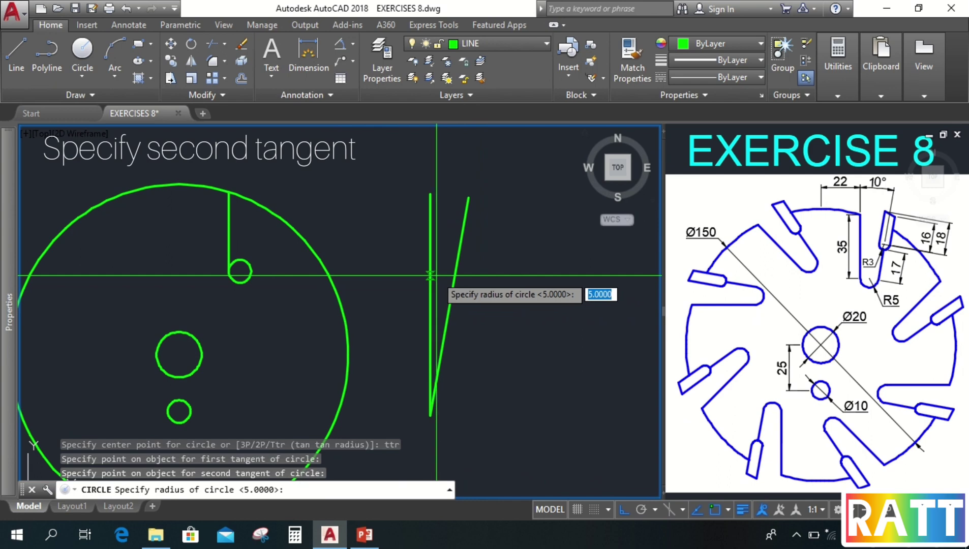
{"action": "type", "text": "5"}
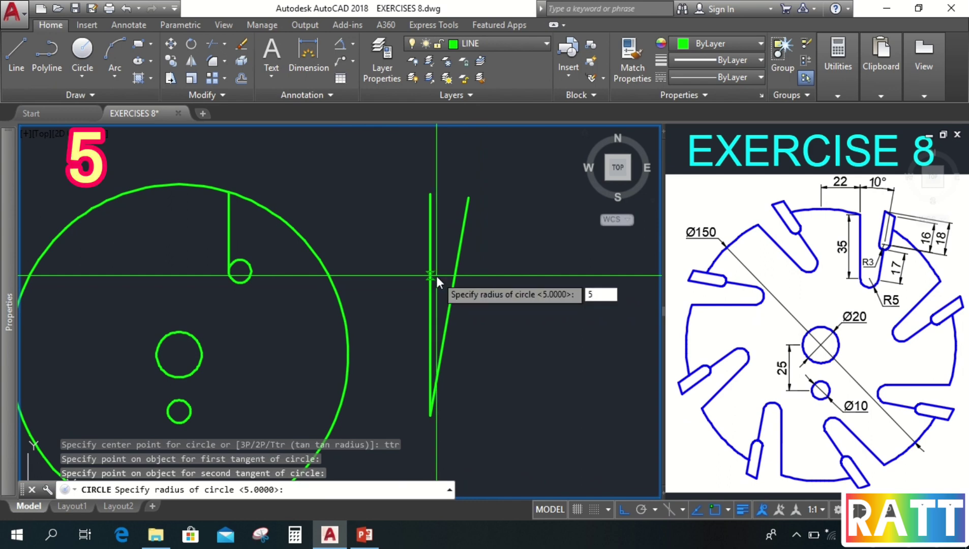
{"action": "key", "text": "Return"}
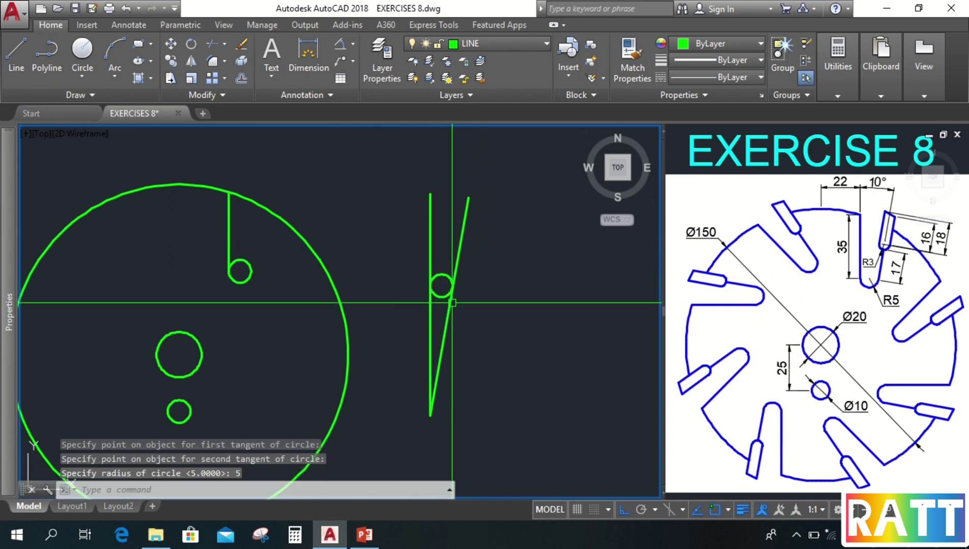
{"action": "scroll", "coordinate": [452, 303], "scroll_direction": "up", "scroll_amount": 3}
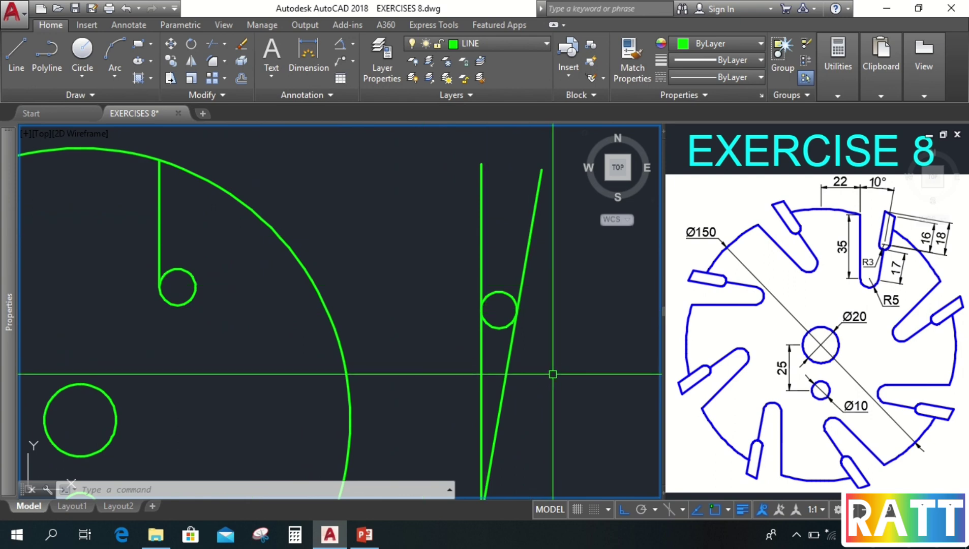
- Trim the slanted line's lower part below the R5 circle
{"action": "type", "text": "r"}
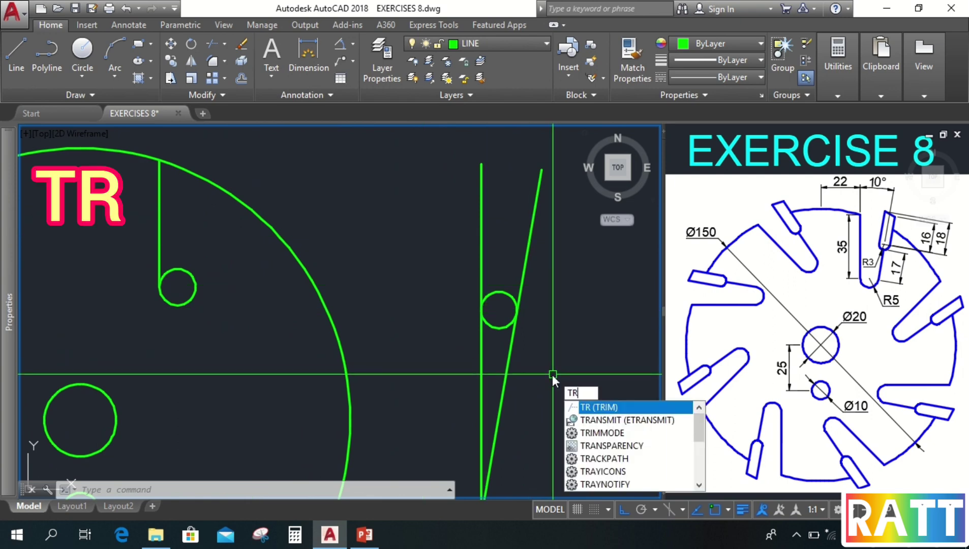
{"action": "key", "text": "Return"}
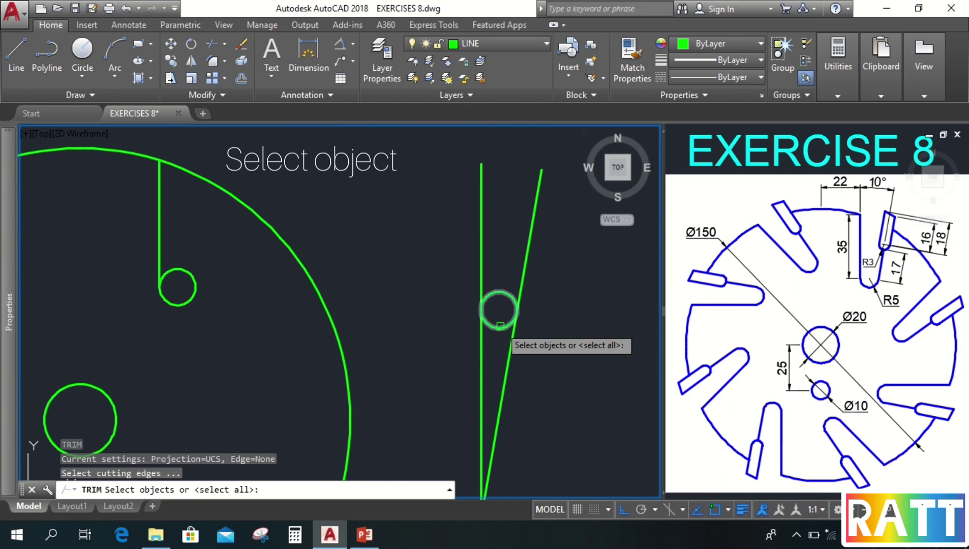
{"action": "left_click", "coordinate": [501, 326]}
{"action": "key", "text": "Return"}
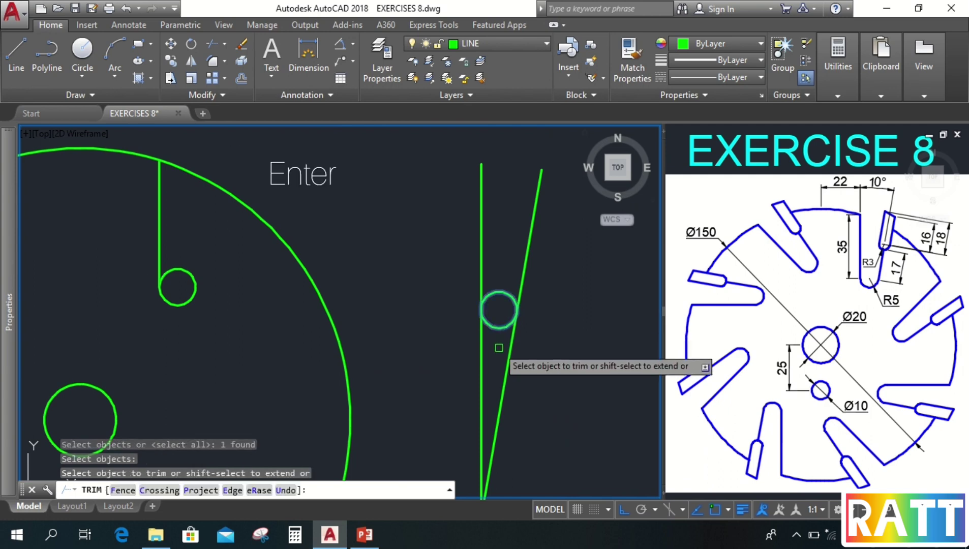
{"action": "left_click", "coordinate": [511, 347]}
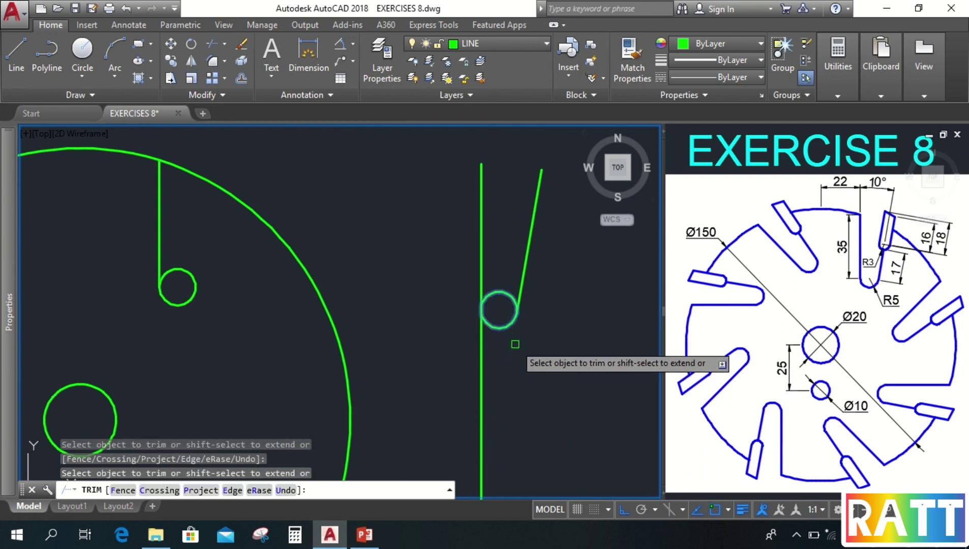
{"action": "key", "text": "Return"}
{"action": "key", "text": "Escape"}
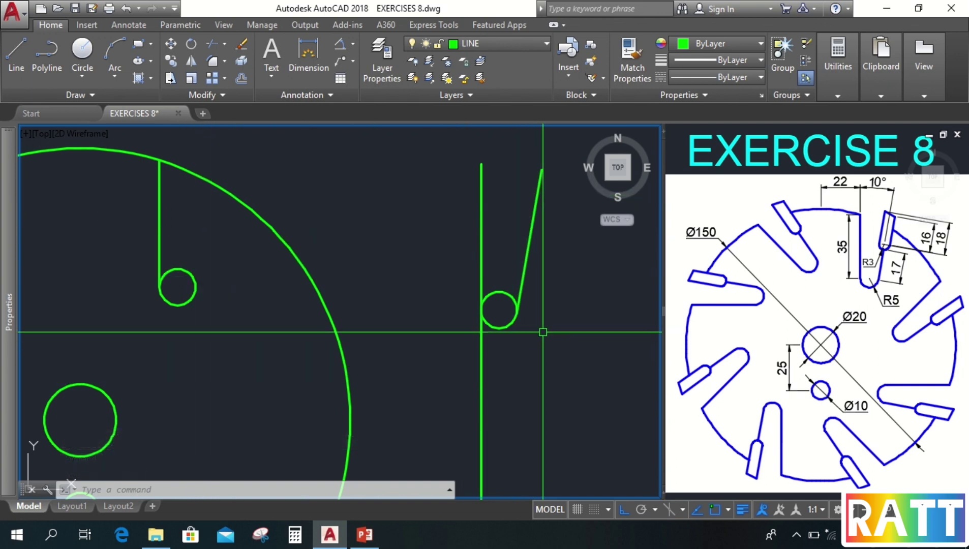
- Move the slanted line from the helper circle's centre to the slot circle's centre
{"action": "type", "text": "M"}
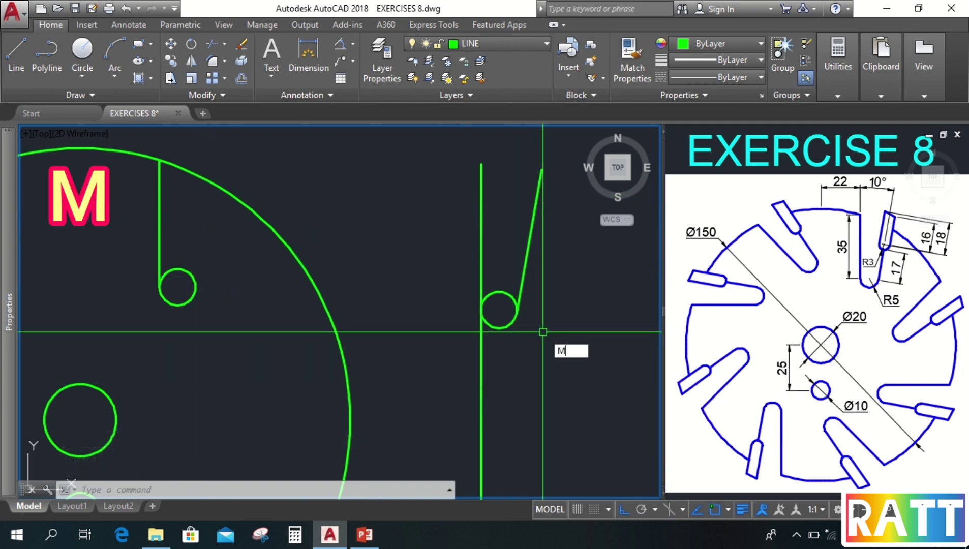
{"action": "key", "text": "Return"}
{"action": "left_click", "coordinate": [524, 268]}
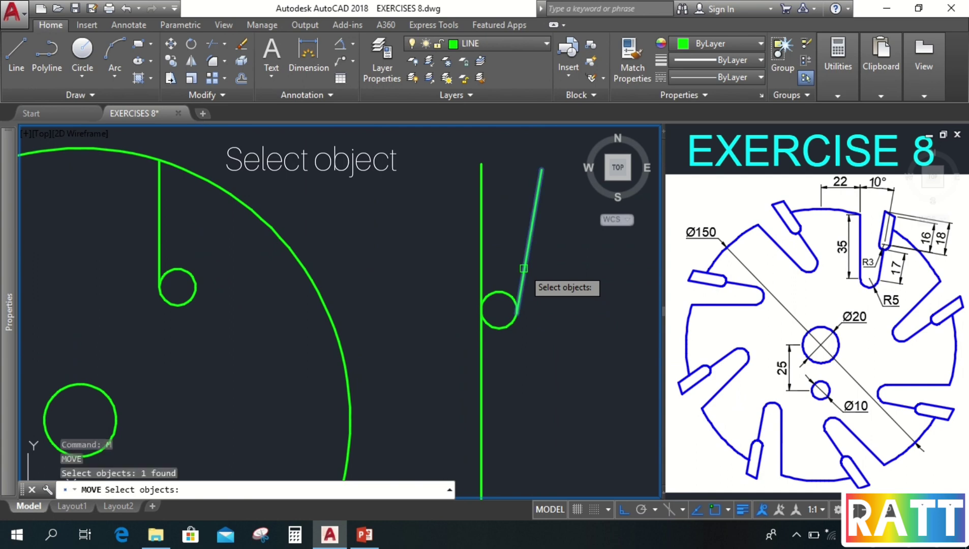
{"action": "key", "text": "Return"}
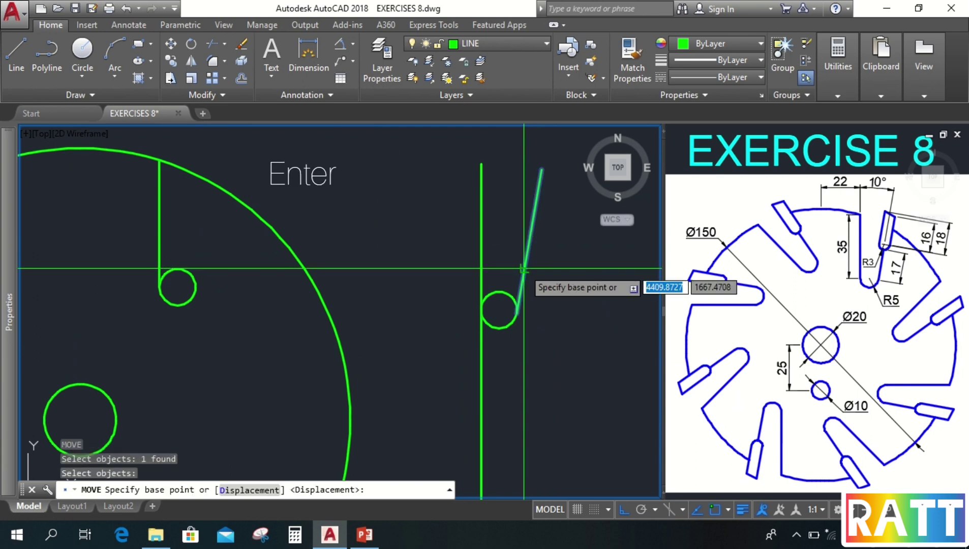
{"action": "left_click", "coordinate": [498, 310]}
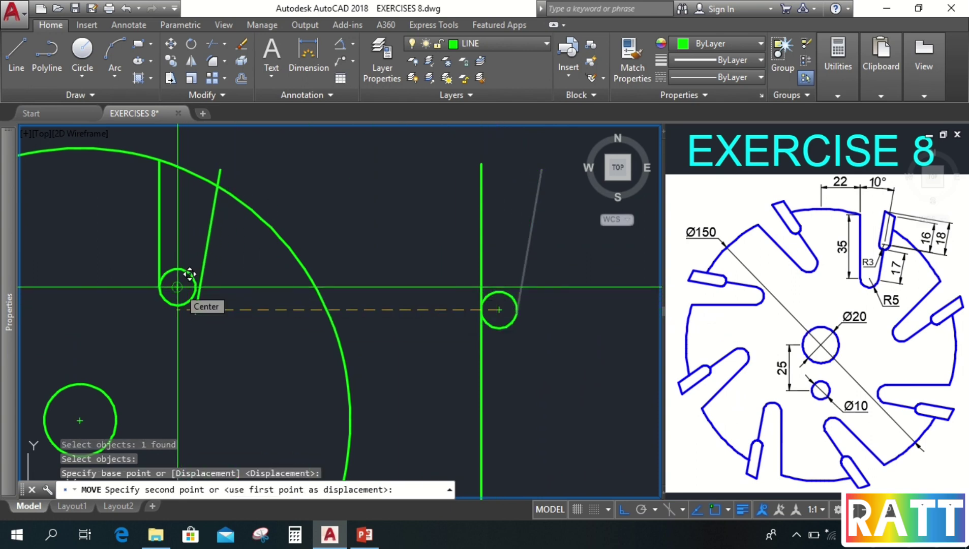
{"action": "key", "text": "Escape"}
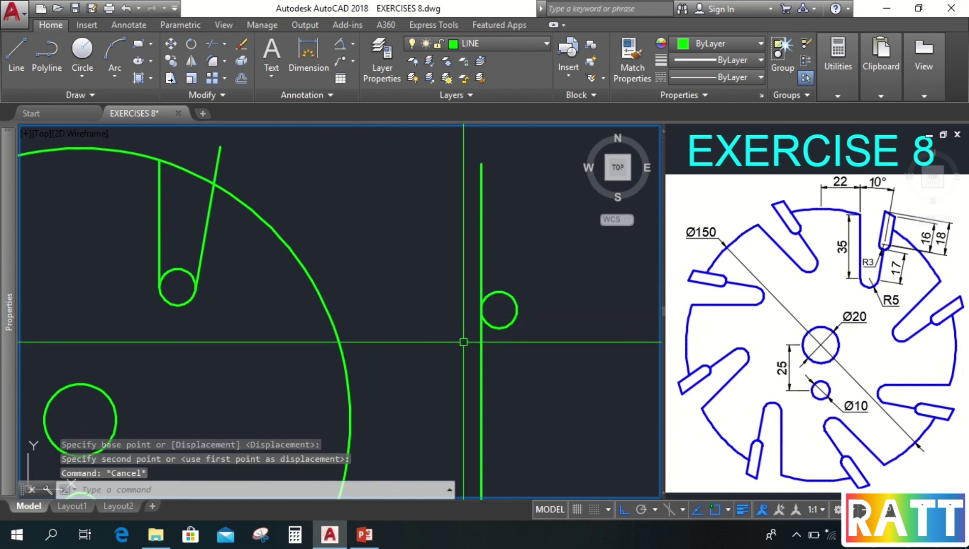
- Erase the helper R5 circle and the vertical helper line
{"action": "left_click", "coordinate": [524, 354]}
{"action": "left_click", "coordinate": [444, 264]}
{"action": "type", "text": "e"}
{"action": "key", "text": "Return"}
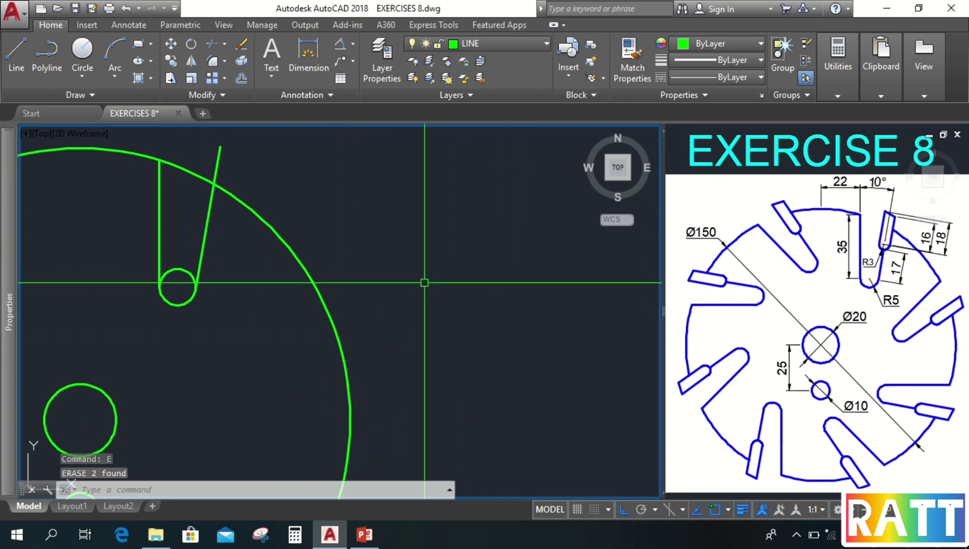
{"action": "mouse_move", "coordinate": [425, 283]}
{"action": "middle_mouse_down"}
{"action": "mouse_move", "coordinate": [296, 341]}
{"action": "mouse_move", "coordinate": [456, 359]}
{"action": "middle_mouse_up"}
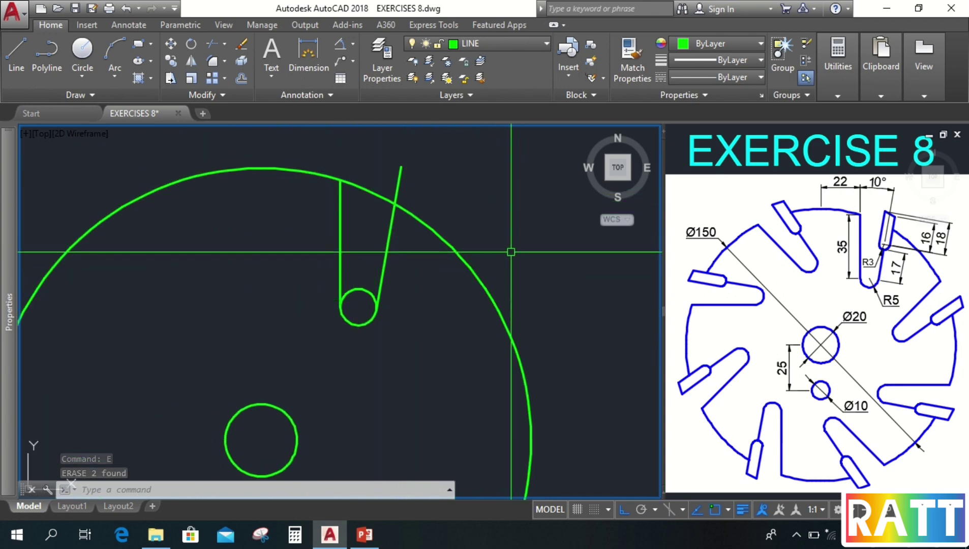
- Trim the slanted line's stub beyond the rim and the small circle's top arc
{"action": "type", "text": "TR"}
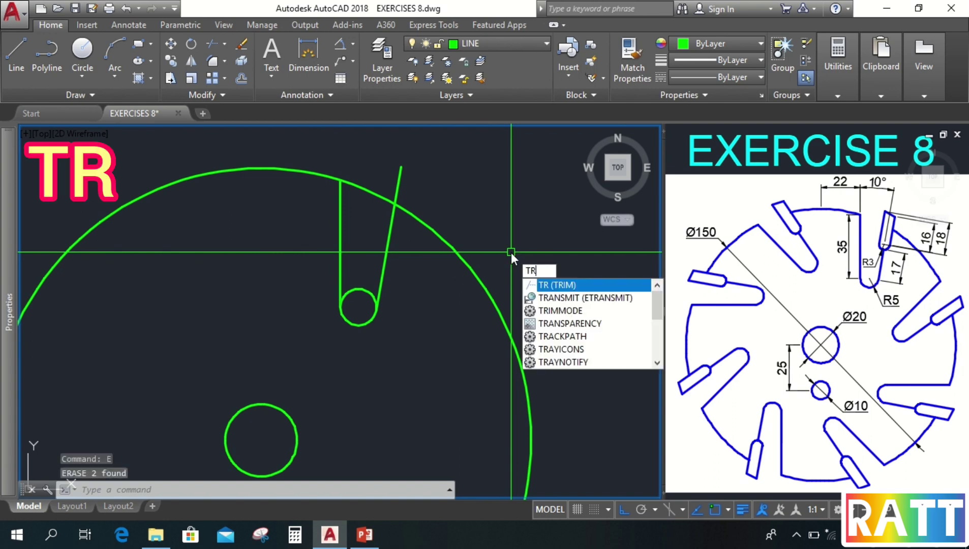
{"action": "key", "text": "Return"}
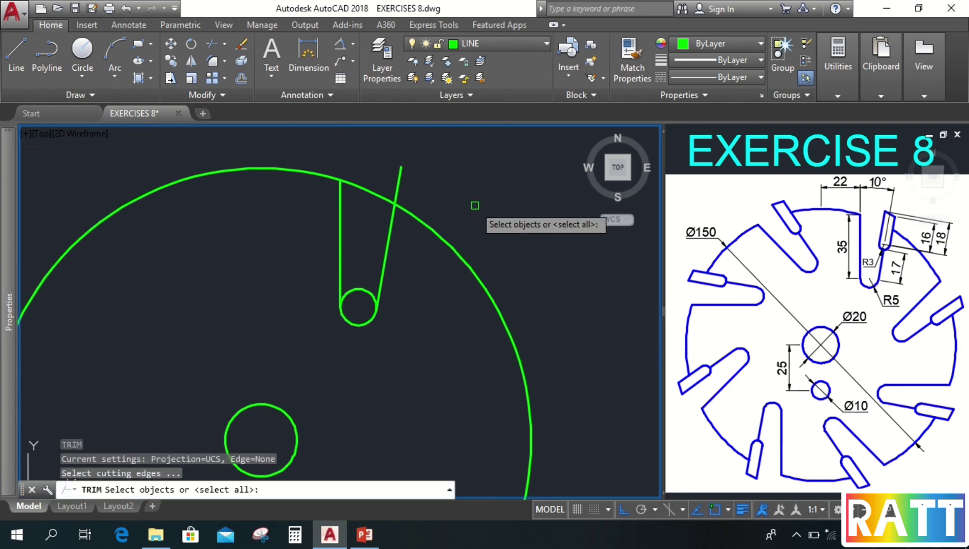
{"action": "left_click", "coordinate": [474, 203]}
{"action": "left_click", "coordinate": [403, 255]}
{"action": "key", "text": "Return"}
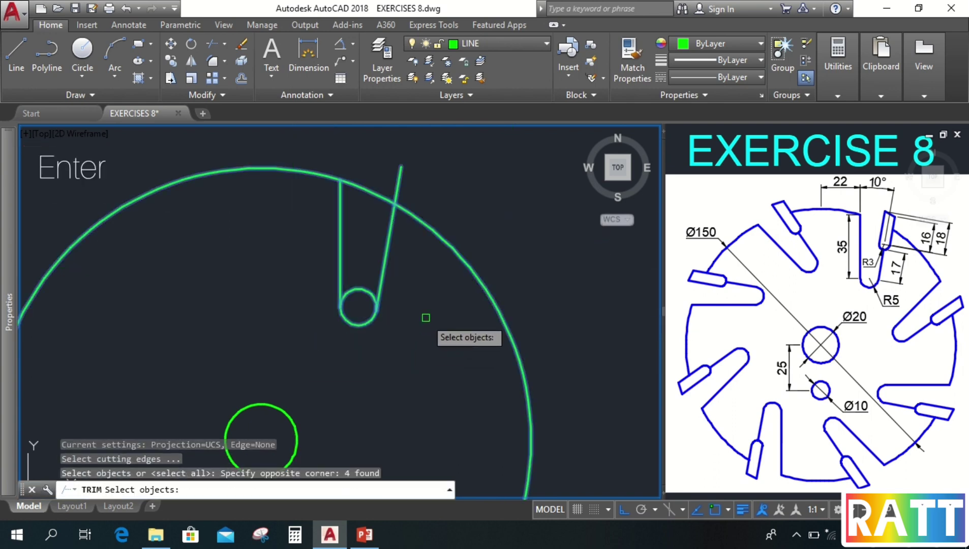
{"action": "left_click", "coordinate": [399, 179]}
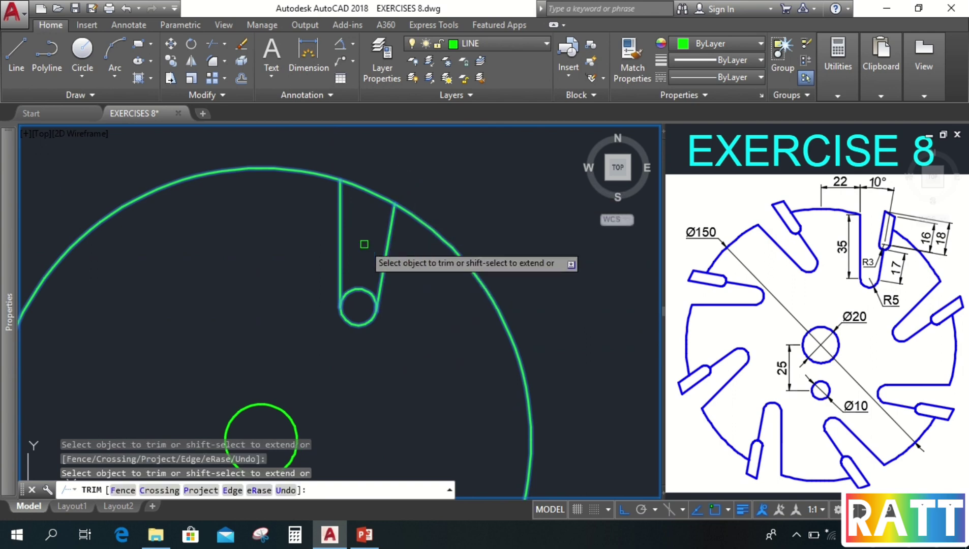
{"action": "left_click", "coordinate": [354, 291]}
{"action": "key", "text": "Return"}
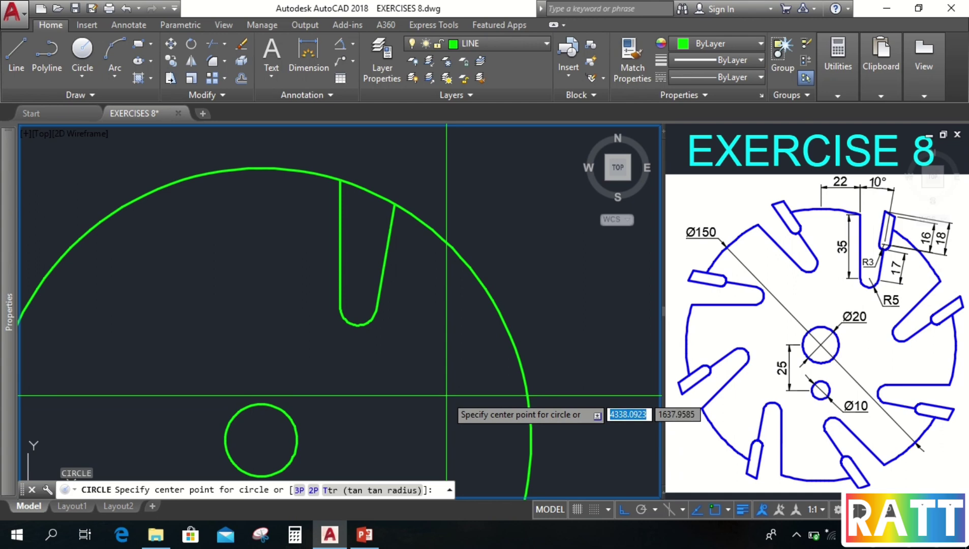
- Draw a Ø6 circle on the slanted slot line, starting 17 from the line's lower endpoint
{"action": "type", "text": "2p"}
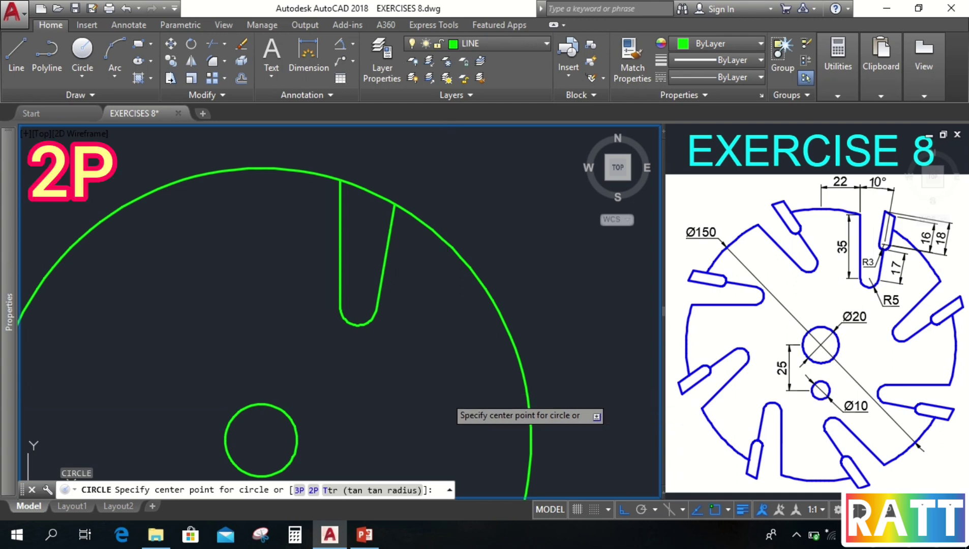
{"action": "key", "text": "Return"}
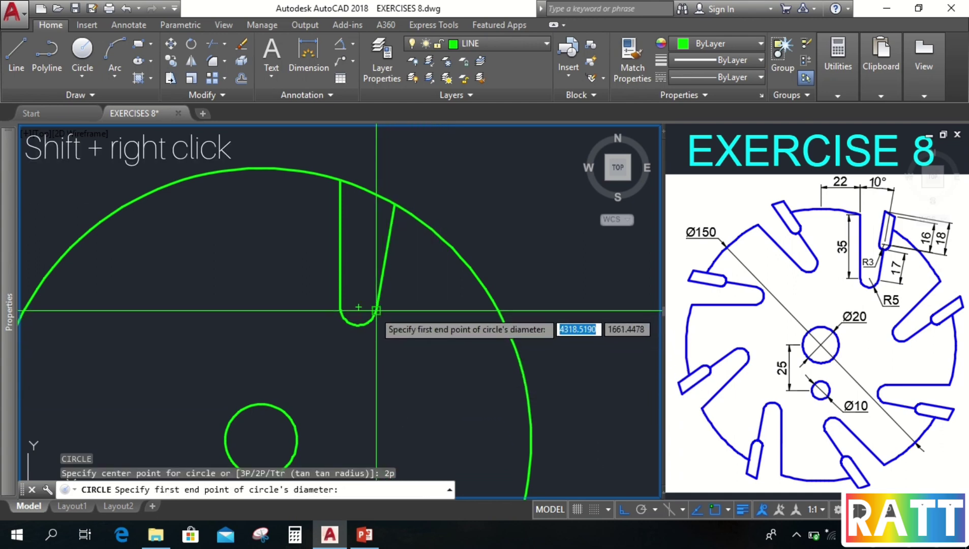
{"action": "right_click", "coordinate": [392, 315], "text": "shift"}
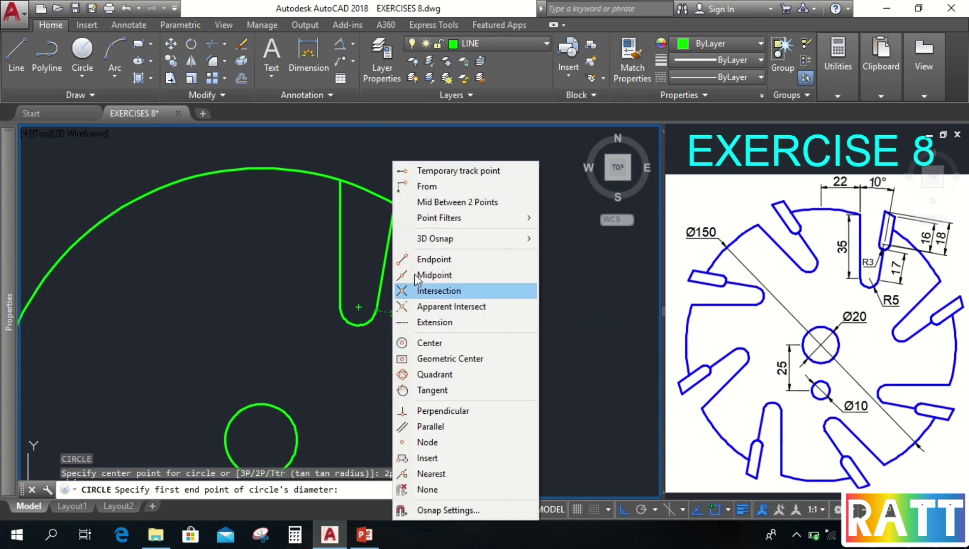
{"action": "left_click", "coordinate": [428, 187]}
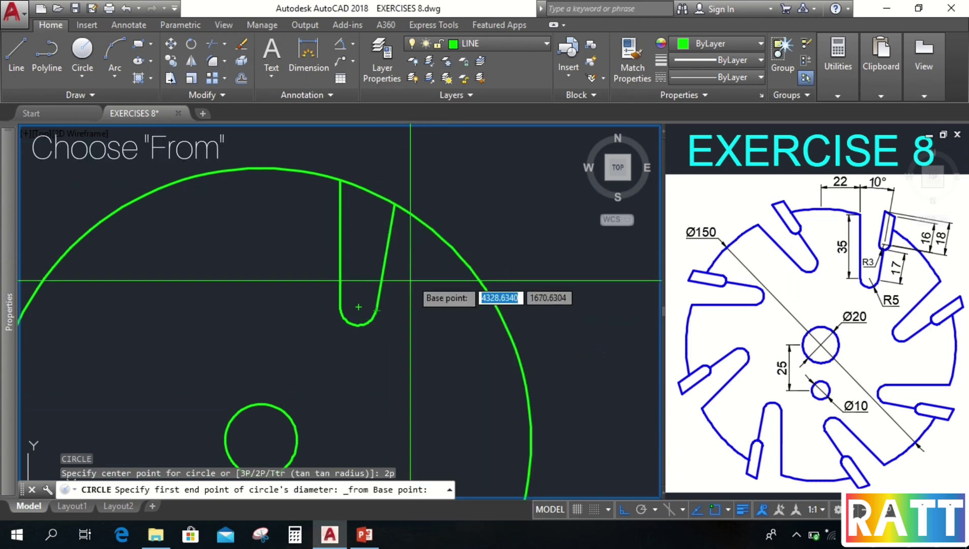
{"action": "left_click", "coordinate": [377, 310]}
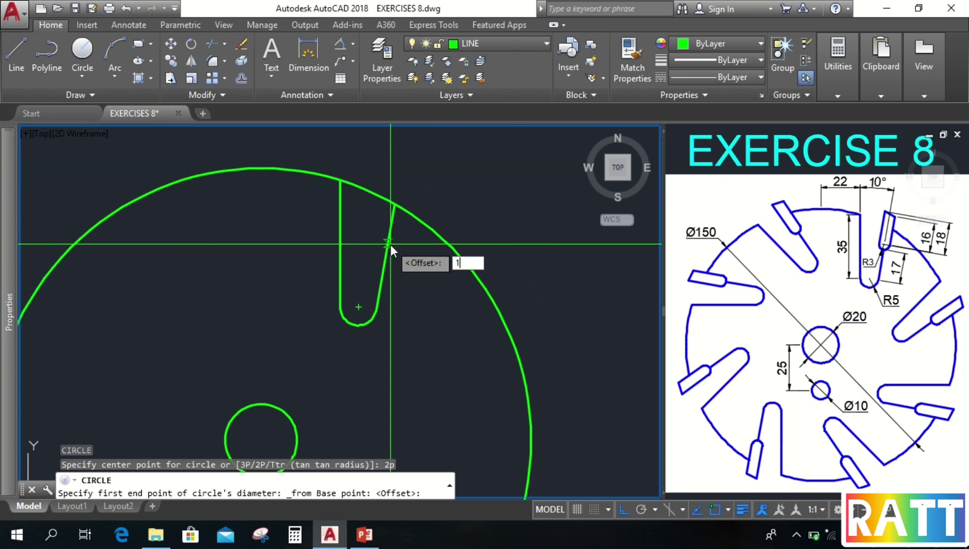
{"action": "type", "text": "7"}
{"action": "key", "text": "Return"}
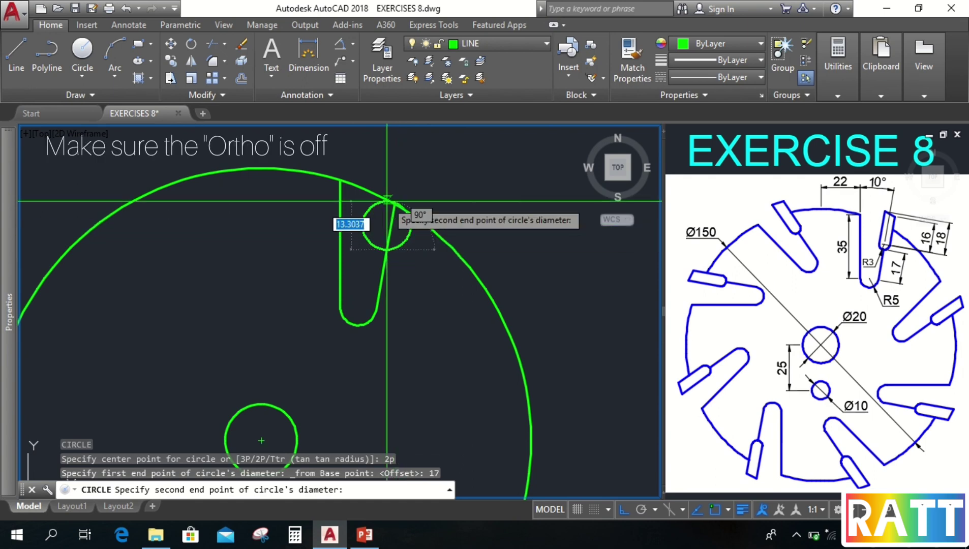
{"action": "left_click", "coordinate": [622, 507]}
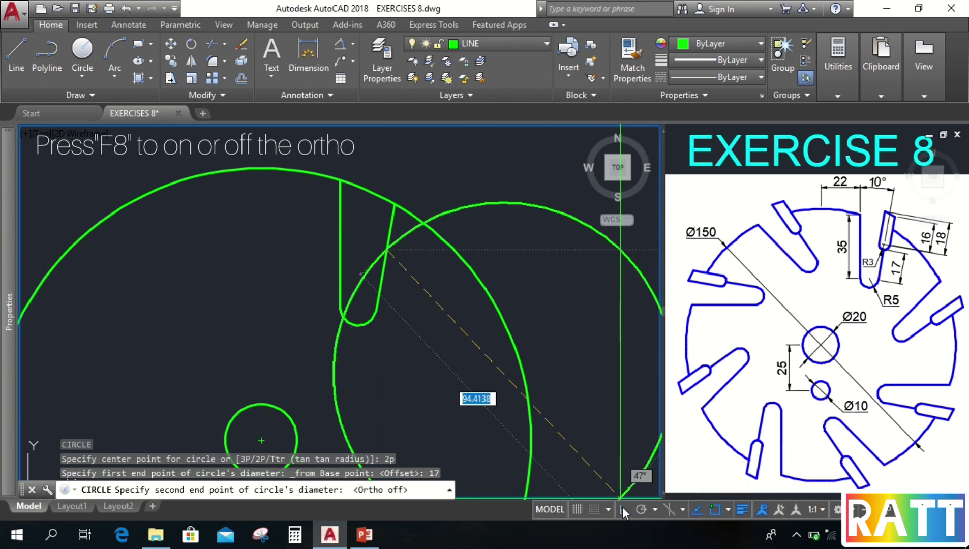
{"action": "scroll", "coordinate": [392, 194], "scroll_direction": "up", "scroll_amount": 5}
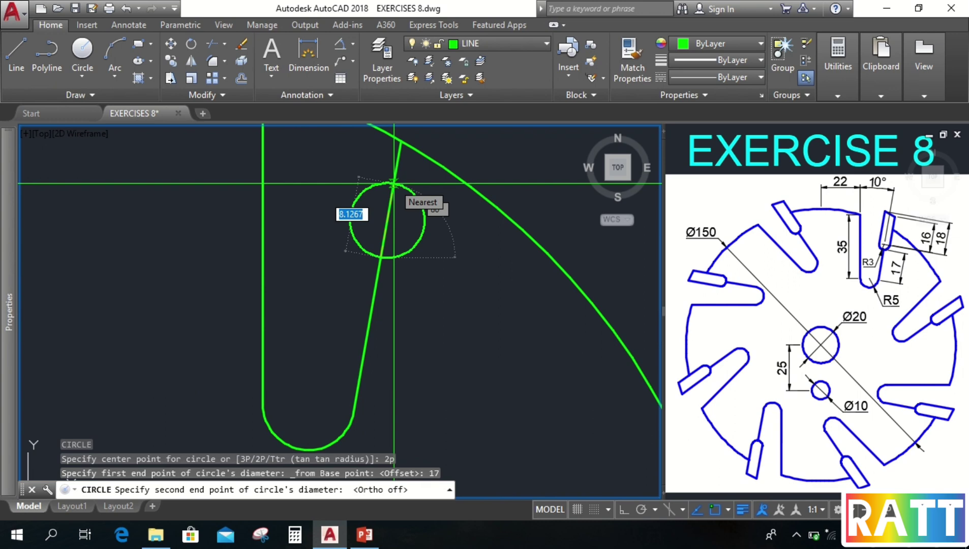
{"action": "key", "text": "Return"}
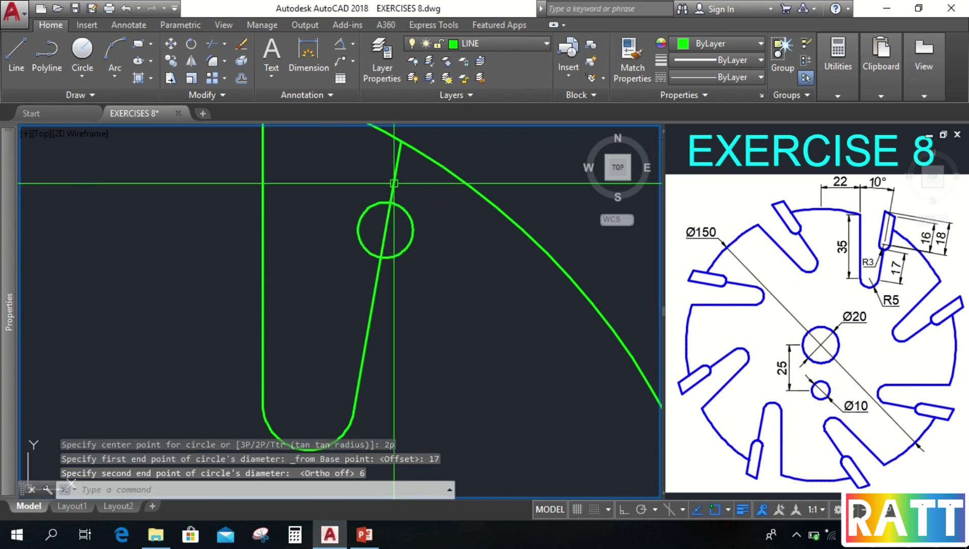
{"action": "mouse_move", "coordinate": [432, 195]}
{"action": "middle_mouse_down"}
{"action": "mouse_move", "coordinate": [443, 333]}
{"action": "mouse_move", "coordinate": [443, 252]}
{"action": "middle_mouse_up"}
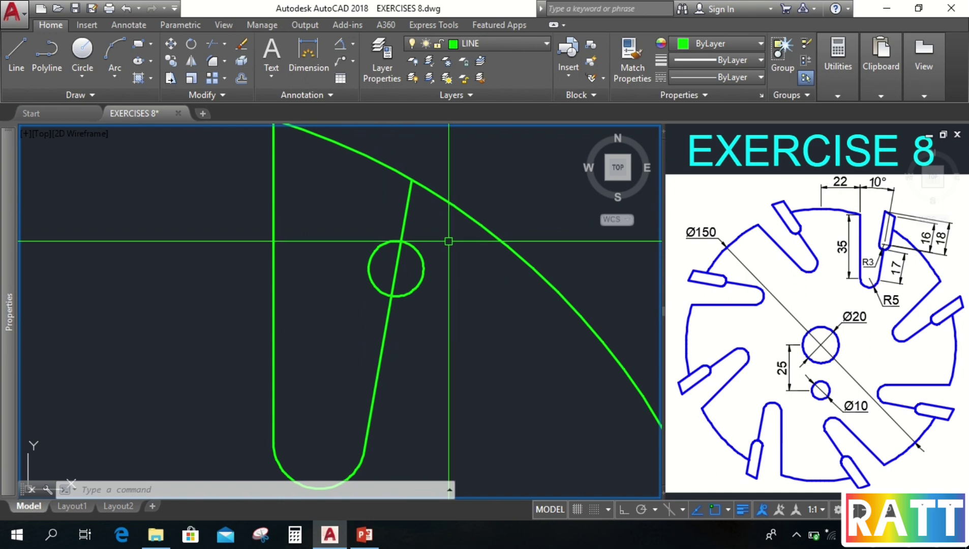
- Offset the slanted line 3 units to each side, tangent to the Ø6 circle
{"action": "type", "text": "o"}
{"action": "key", "text": "Return"}
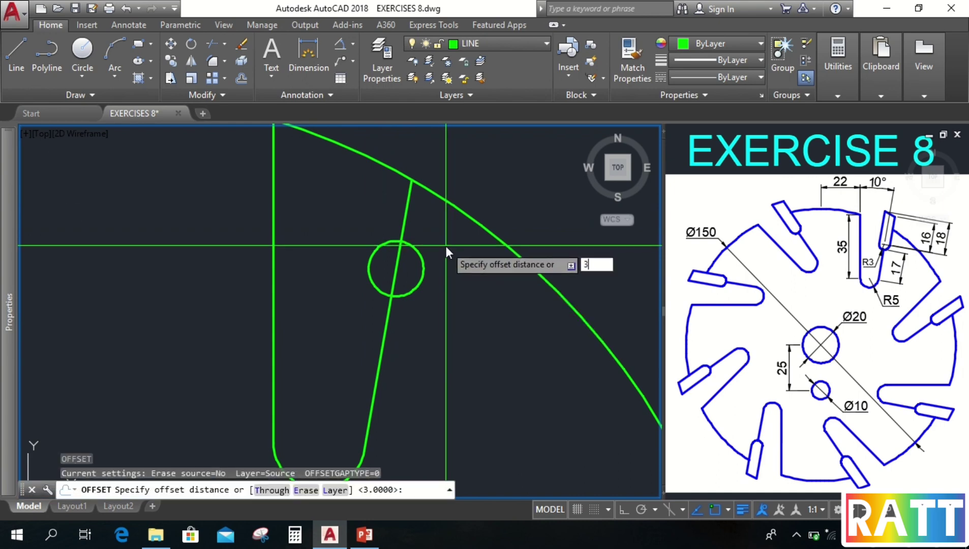
{"action": "key", "text": "Return"}
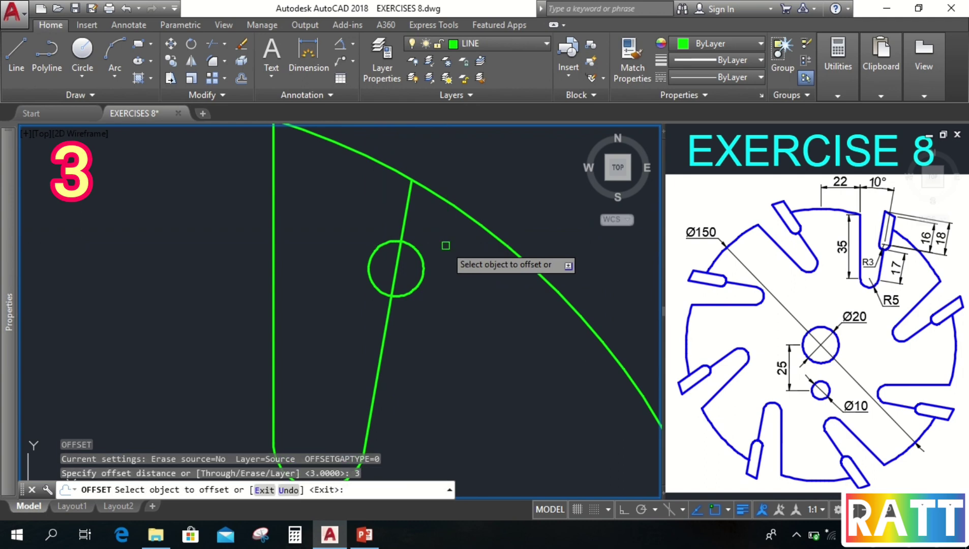
{"action": "left_click", "coordinate": [403, 219]}
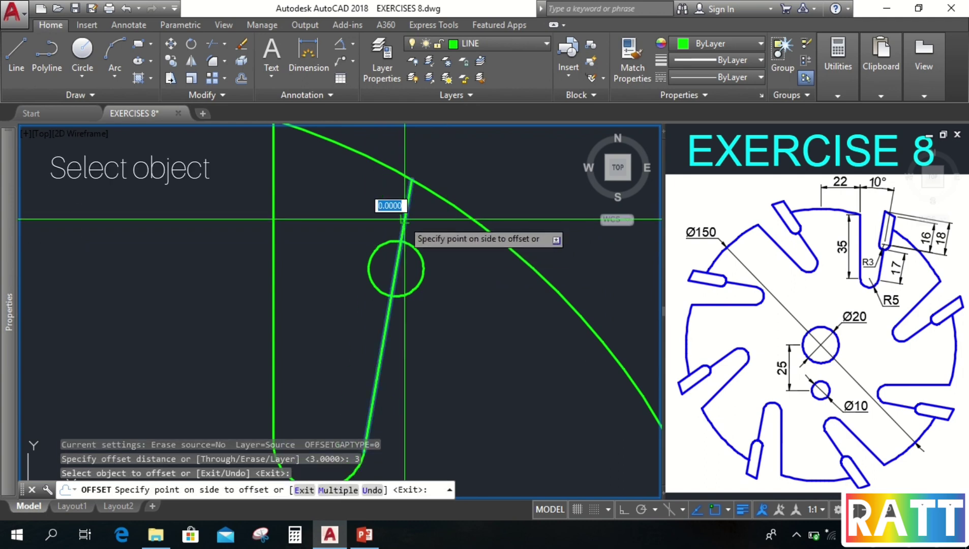
{"action": "left_click", "coordinate": [357, 210]}
{"action": "left_click", "coordinate": [406, 219]}
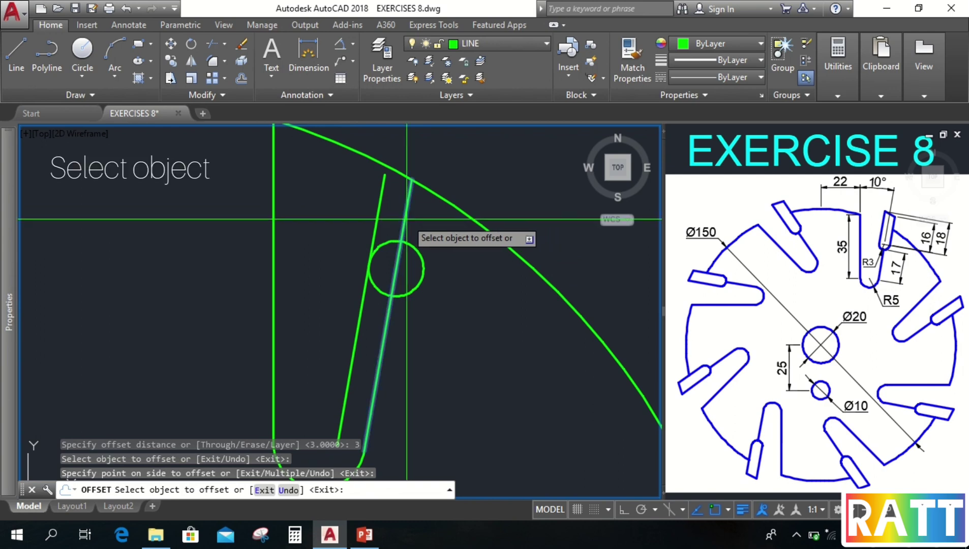
{"action": "left_click", "coordinate": [451, 261]}
{"action": "key", "text": "Escape"}
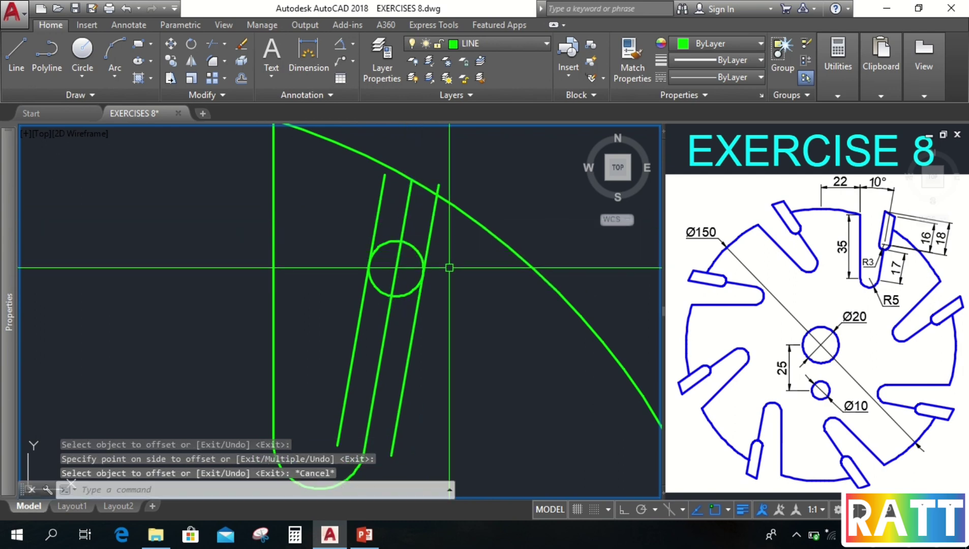
{"action": "middle_click_drag", "start_coordinate": [448, 266], "coordinate": [461, 284]}
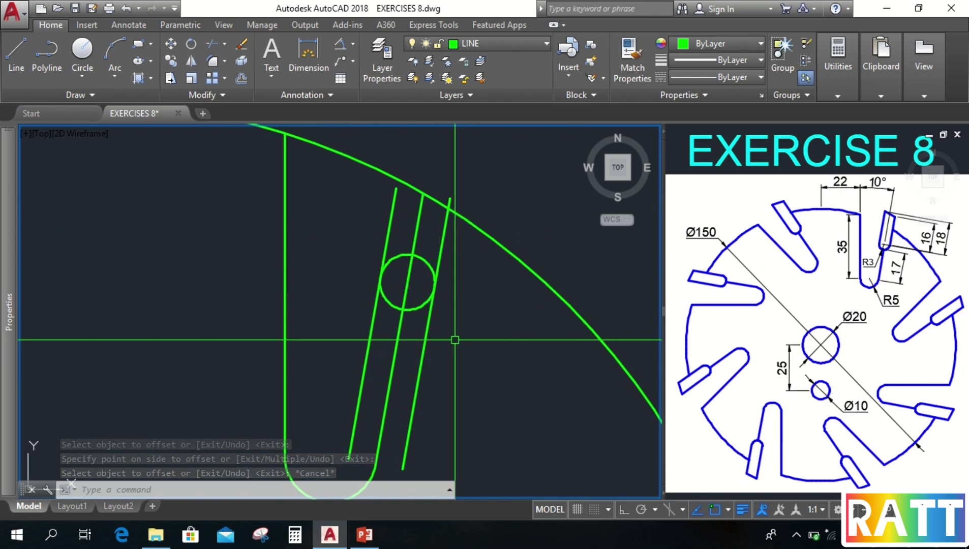
- Trim the offset lines, circle and arc into a U-ended slot and delete its middle line
{"action": "type", "text": "TR"}
{"action": "key", "text": "Return"}
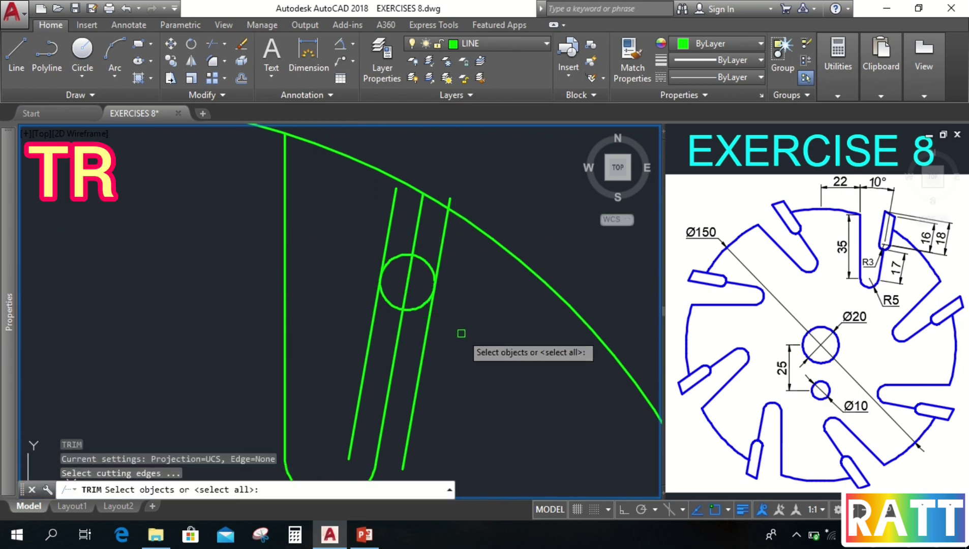
{"action": "left_click", "coordinate": [497, 339]}
{"action": "left_click", "coordinate": [353, 201]}
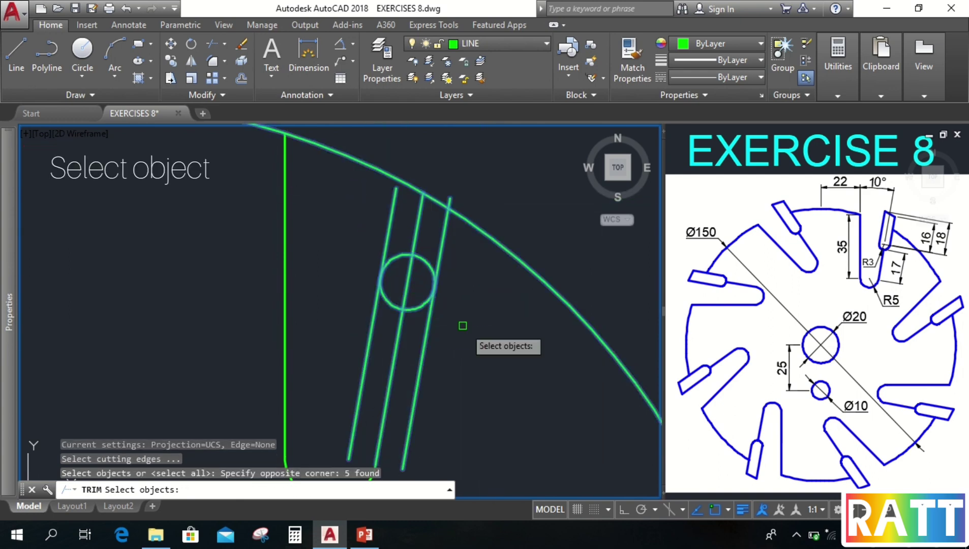
{"action": "key", "text": "Return"}
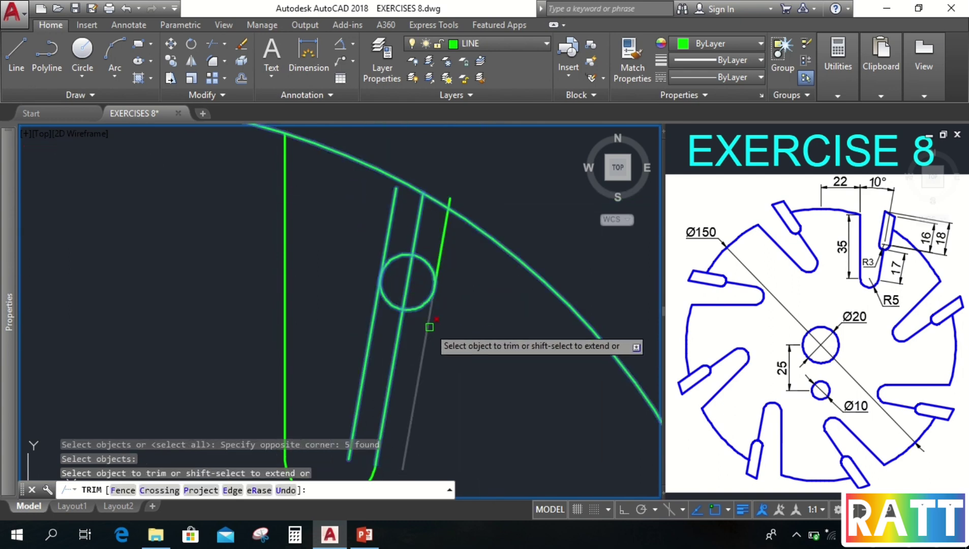
{"action": "left_click", "coordinate": [428, 327]}
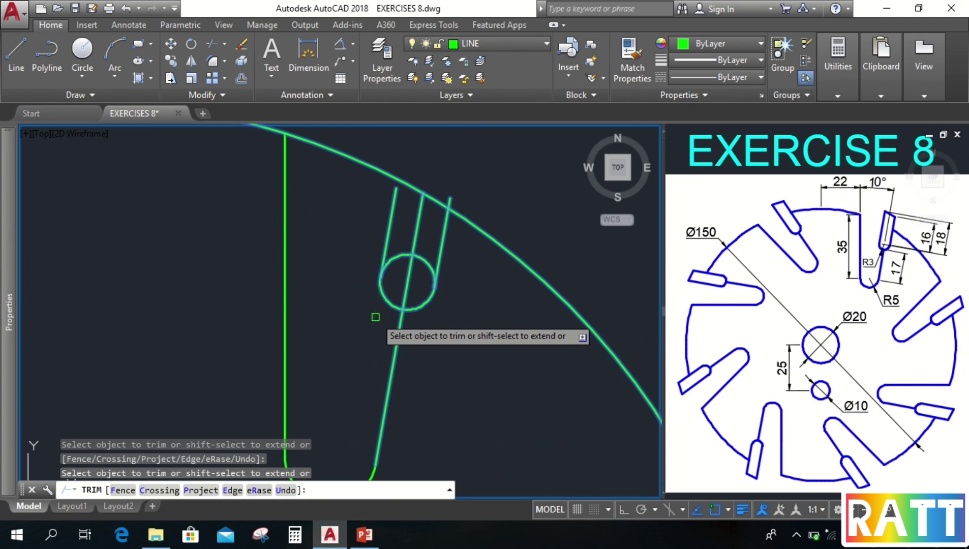
{"action": "left_click", "coordinate": [429, 237]}
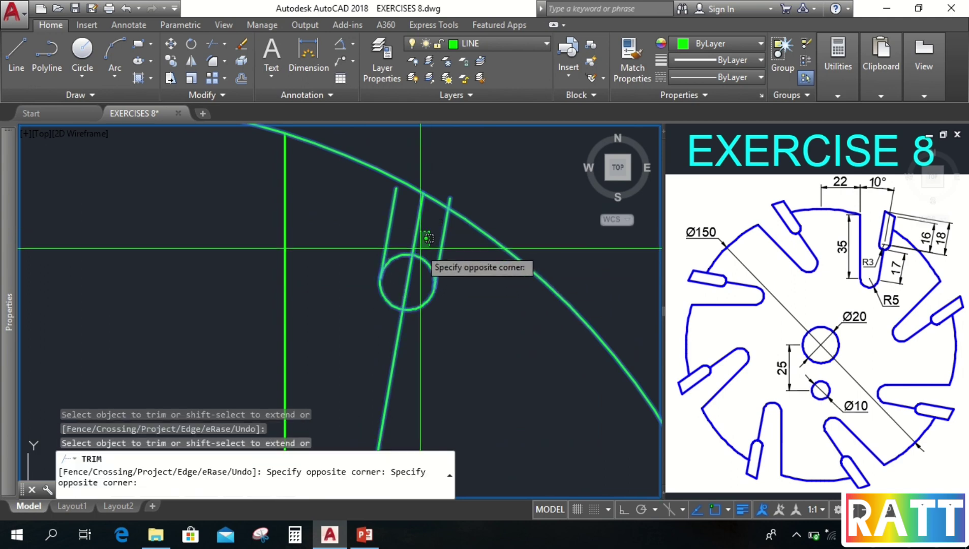
{"action": "left_click", "coordinate": [404, 277]}
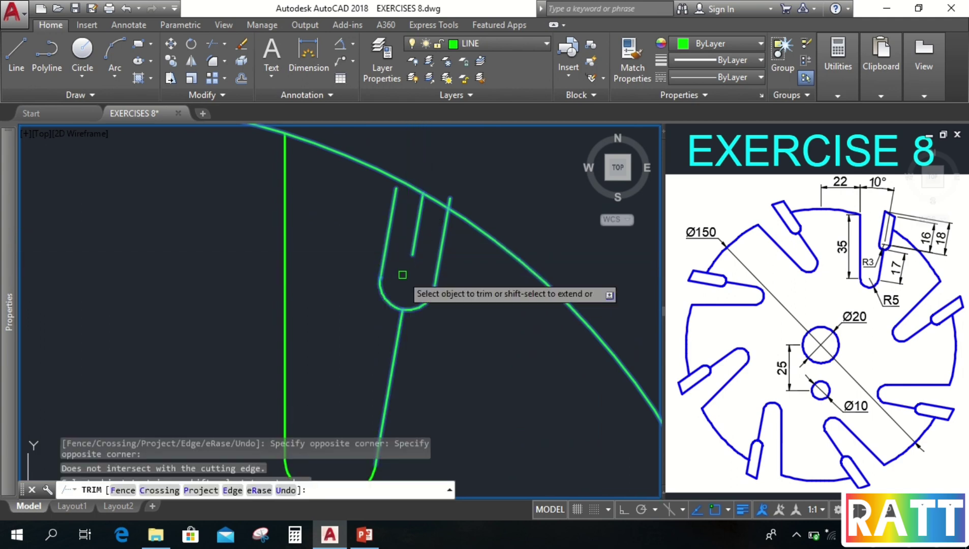
{"action": "key", "text": "Escape"}
{"action": "left_click", "coordinate": [417, 236]}
{"action": "key", "text": "Delete"}
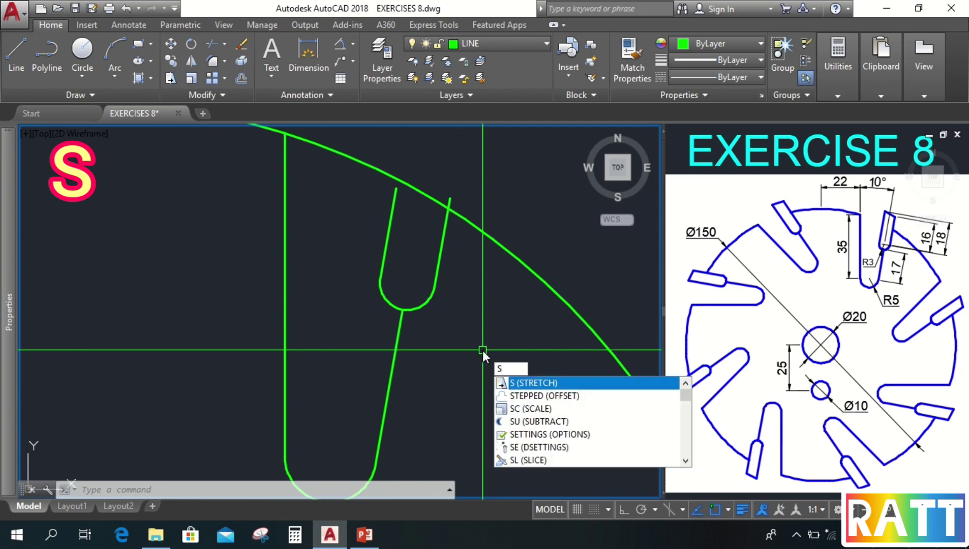
- Stretch the left slot line's top end to 18 from the rounded end's arc endpoint
{"action": "key", "text": "Return"}
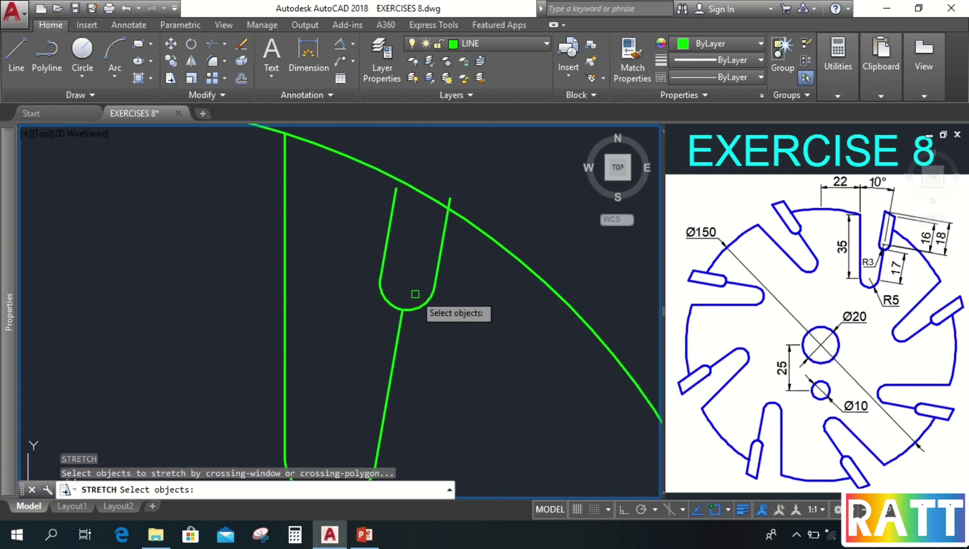
{"action": "left_click", "coordinate": [414, 214]}
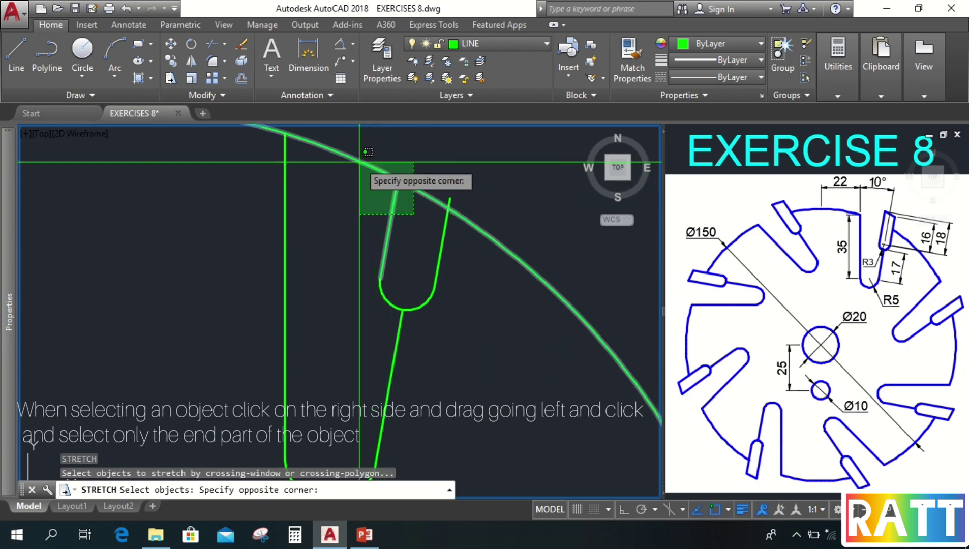
{"action": "left_click", "coordinate": [378, 174]}
{"action": "key", "text": "Return"}
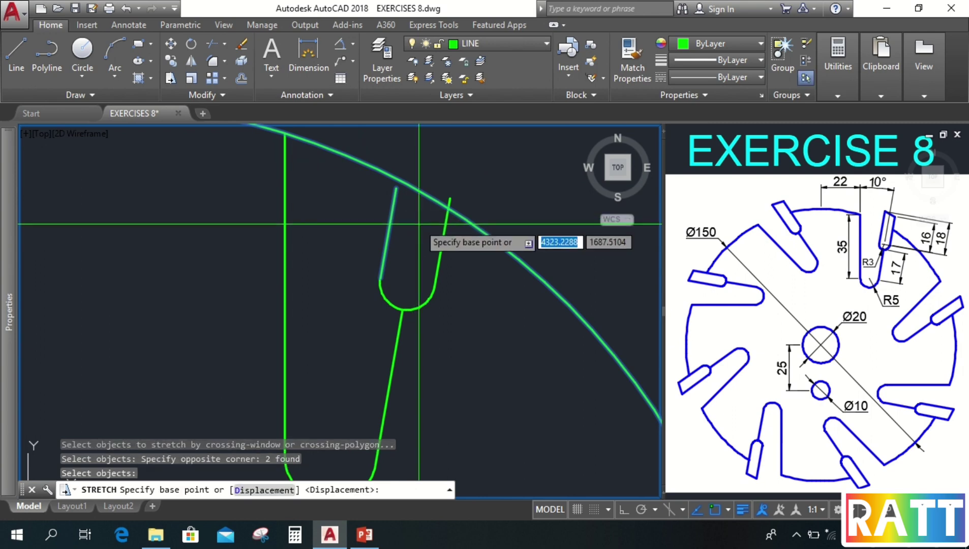
{"action": "left_click", "coordinate": [396, 189]}
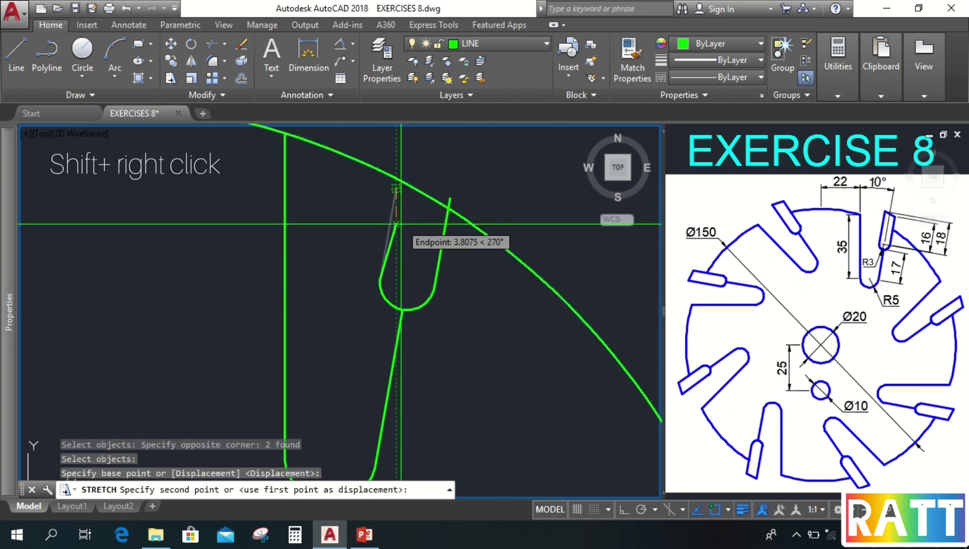
{"action": "right_click", "coordinate": [396, 224], "text": "shift"}
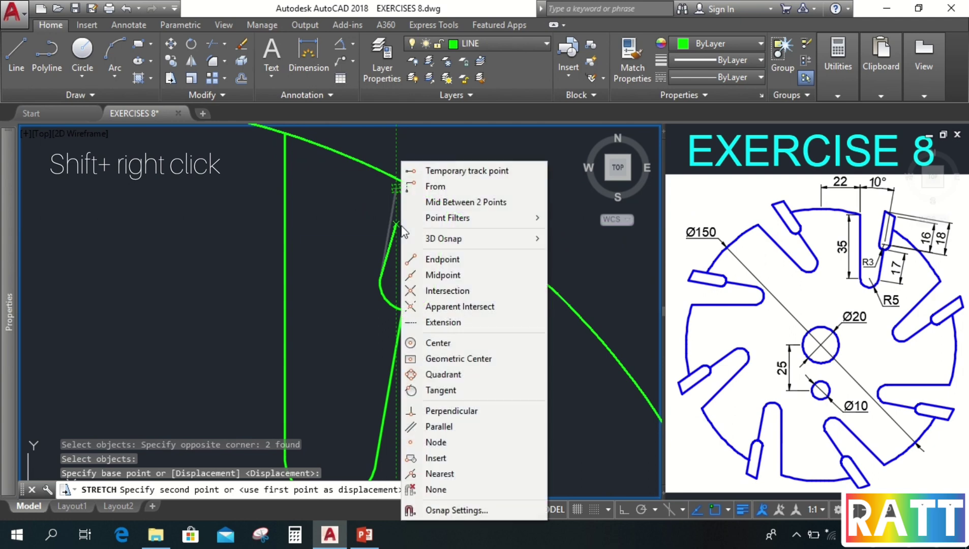
{"action": "left_click", "coordinate": [435, 187]}
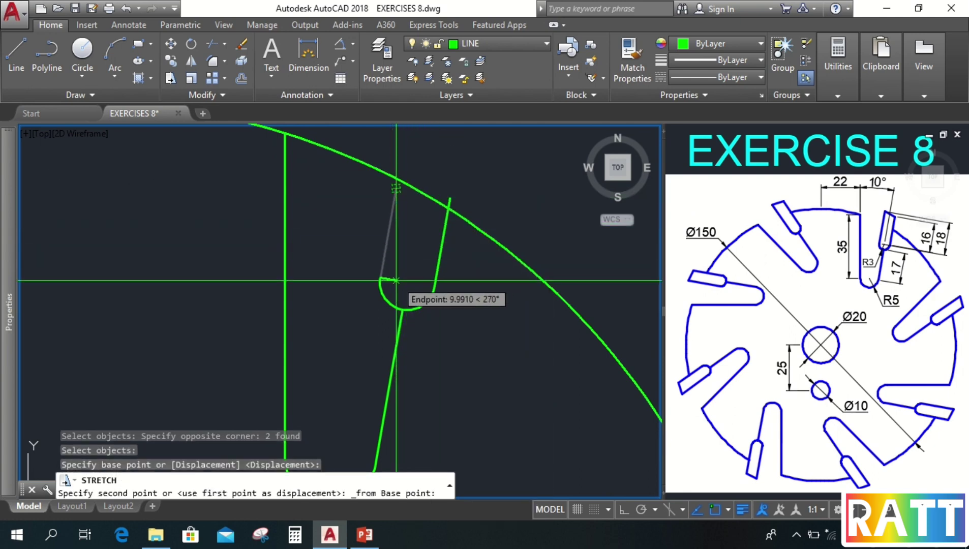
{"action": "left_click", "coordinate": [381, 278]}
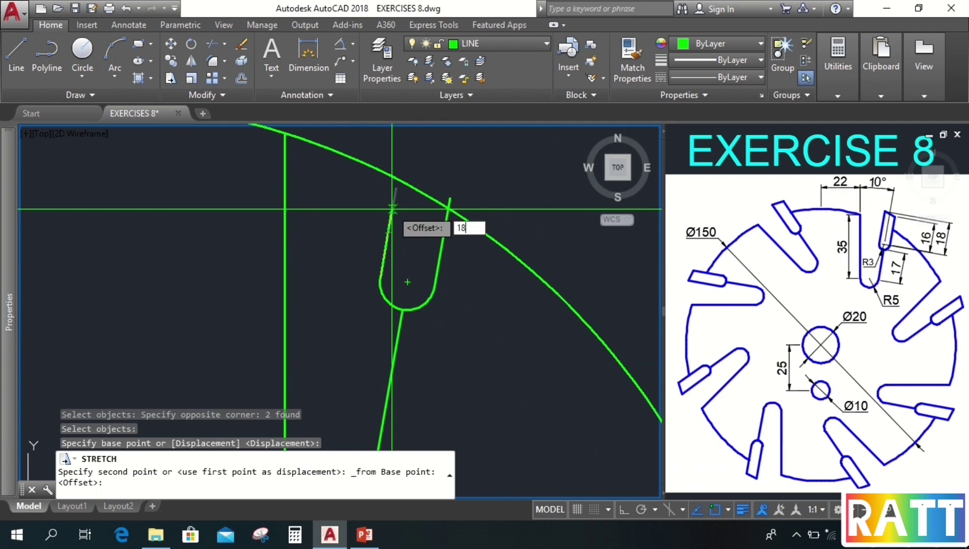
{"action": "key", "text": "Return"}
{"action": "mouse_move", "coordinate": [458, 247]}
{"action": "middle_mouse_down"}
{"action": "mouse_move", "coordinate": [451, 305]}
{"action": "mouse_move", "coordinate": [425, 364]}
{"action": "middle_mouse_up"}
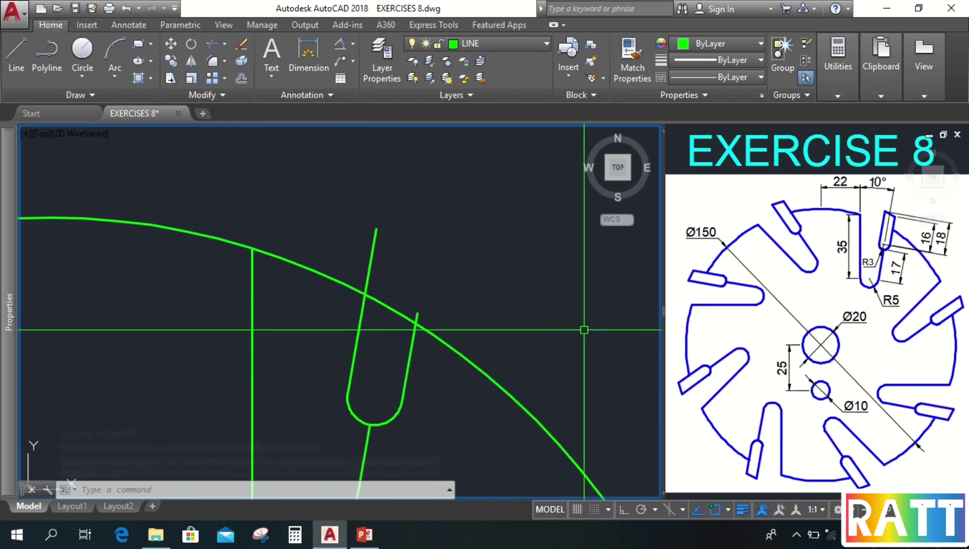
- Stretch the right slot line's top end to 16 from the arc's right endpoint
{"action": "type", "text": "s"}
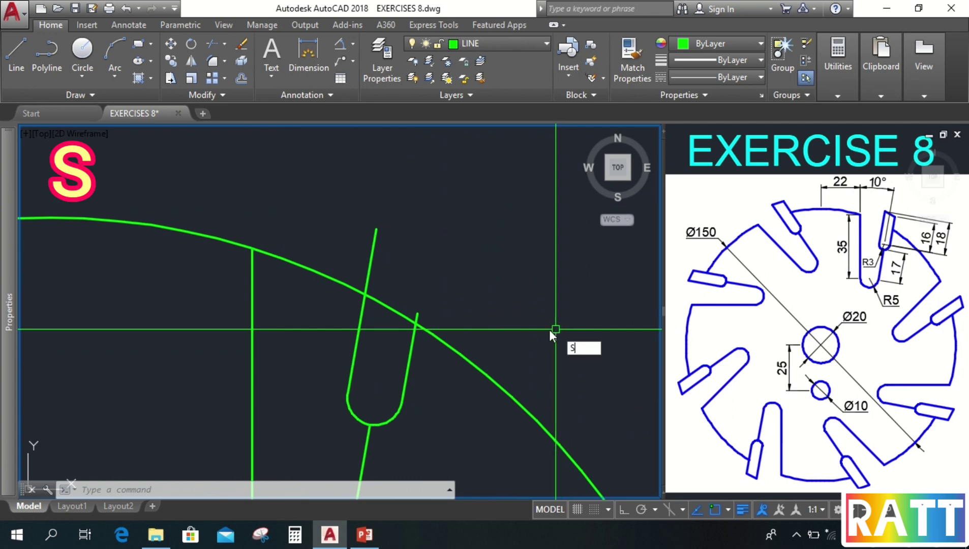
{"action": "key", "text": "Return"}
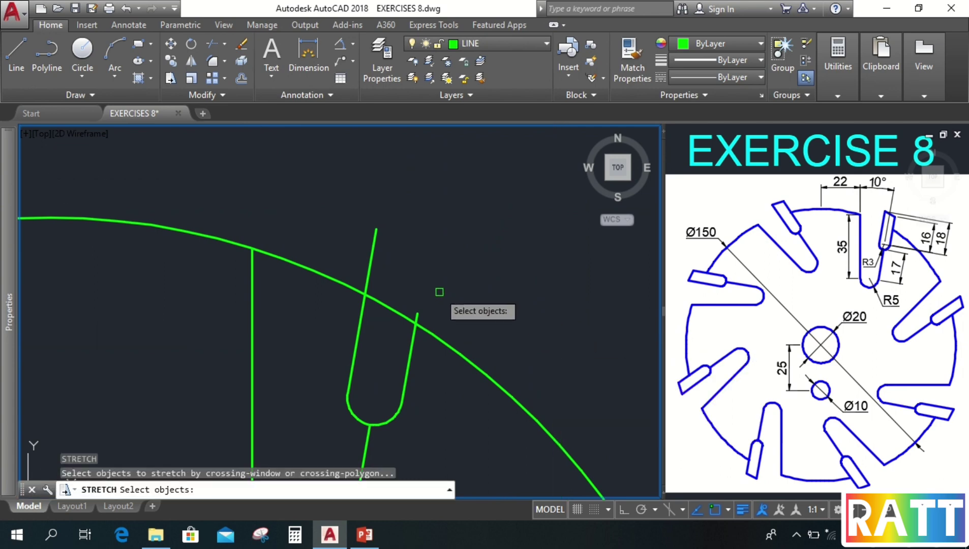
{"action": "left_click", "coordinate": [439, 292]}
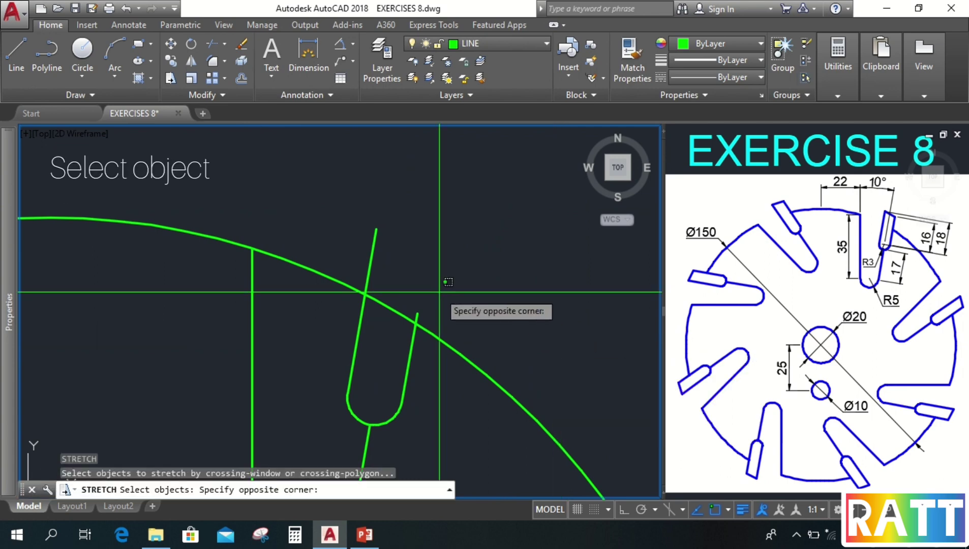
{"action": "left_click", "coordinate": [417, 306]}
{"action": "key", "text": "Return"}
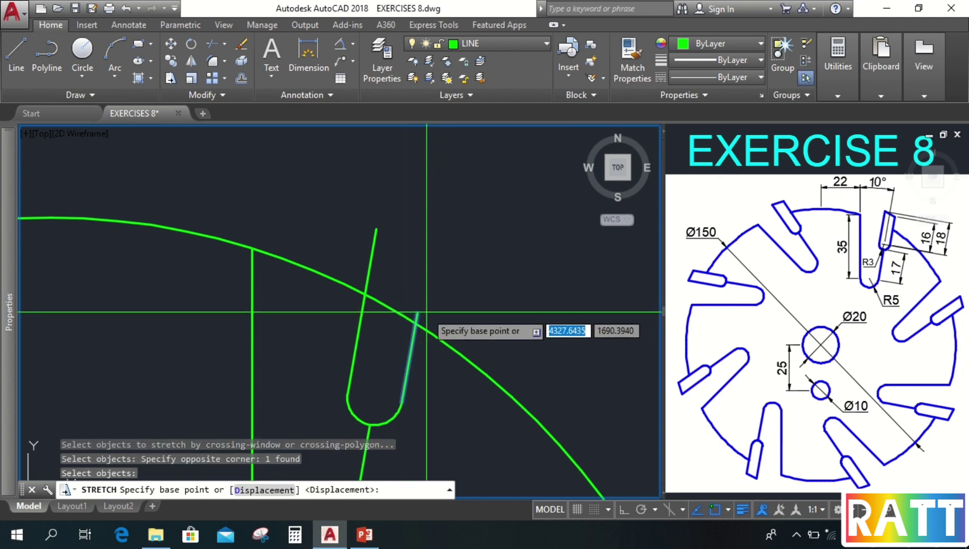
{"action": "left_click", "coordinate": [417, 314]}
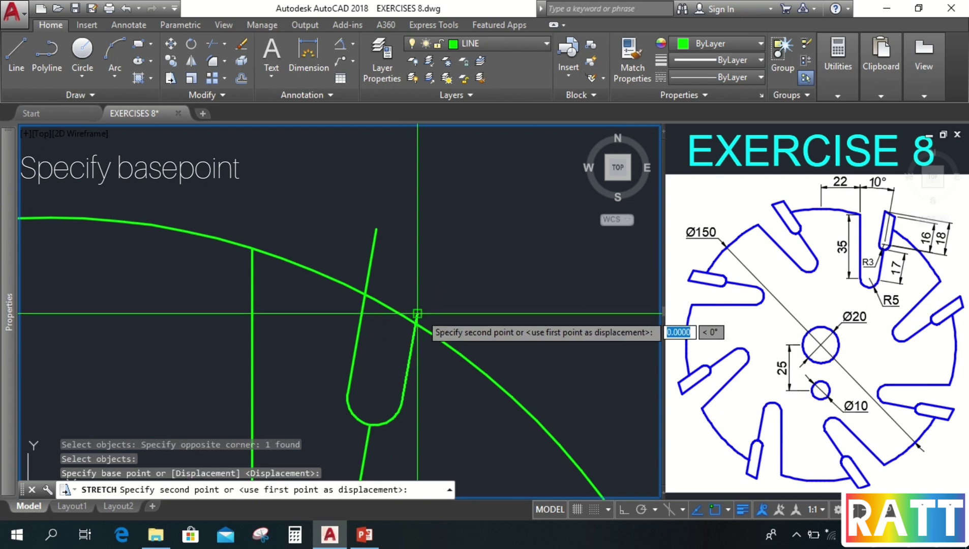
{"action": "right_click", "coordinate": [447, 313], "text": "shift"}
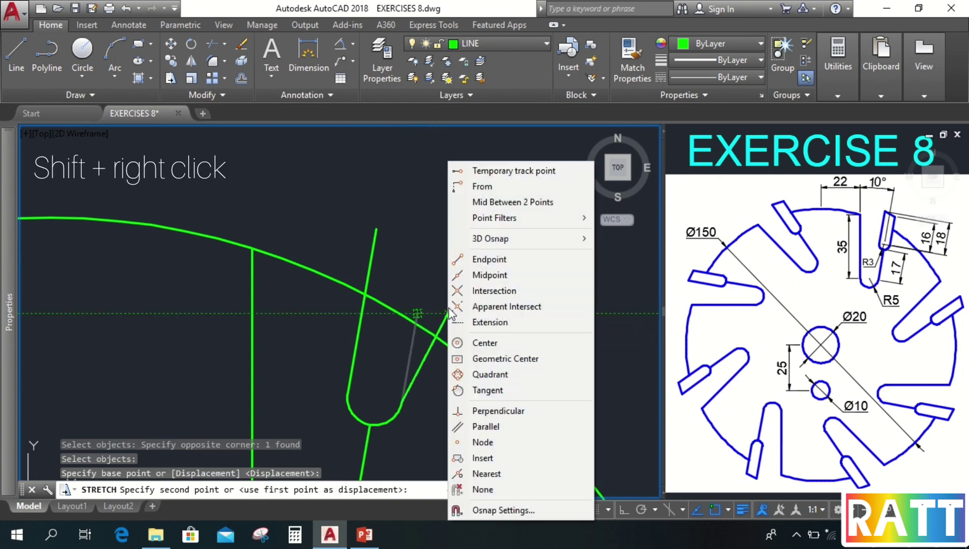
{"action": "left_click", "coordinate": [484, 187]}
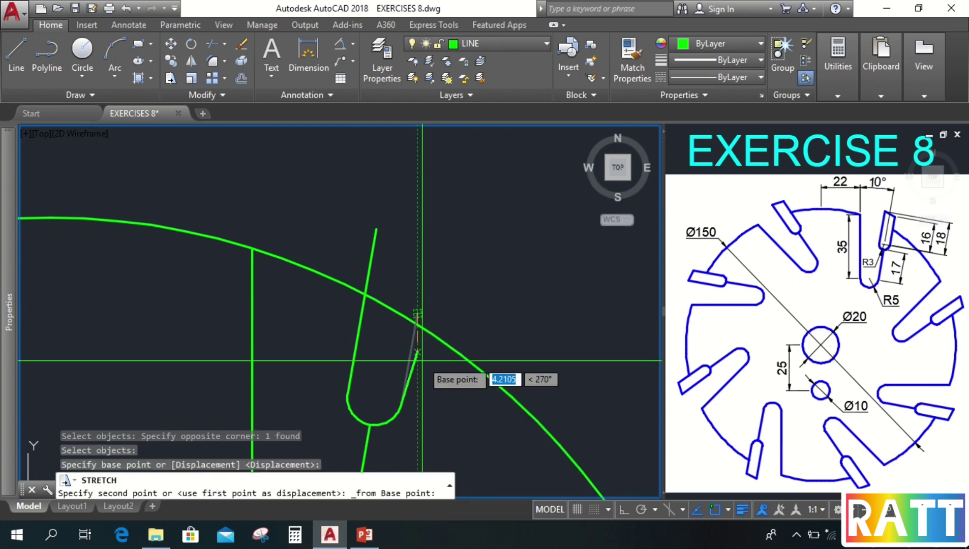
{"action": "left_click", "coordinate": [402, 401]}
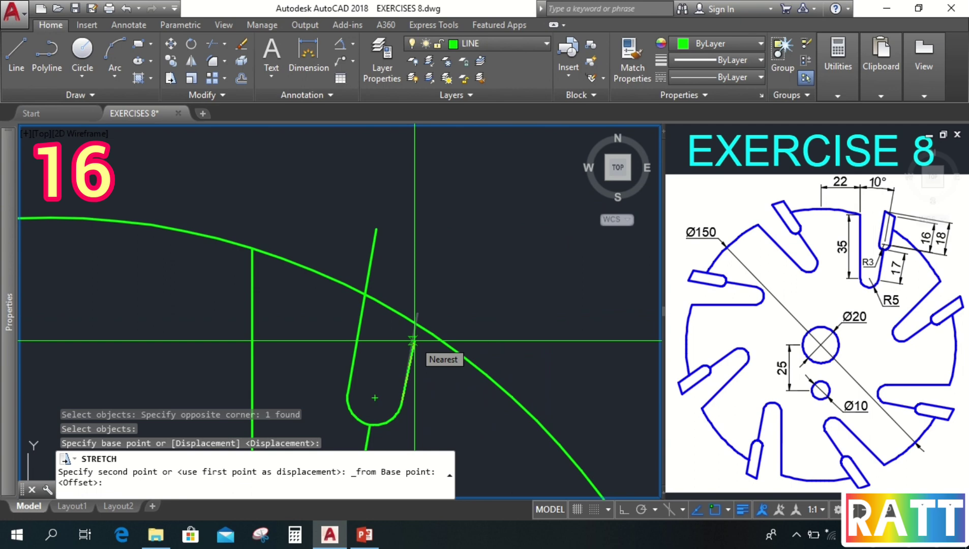
{"action": "key", "text": "Return"}
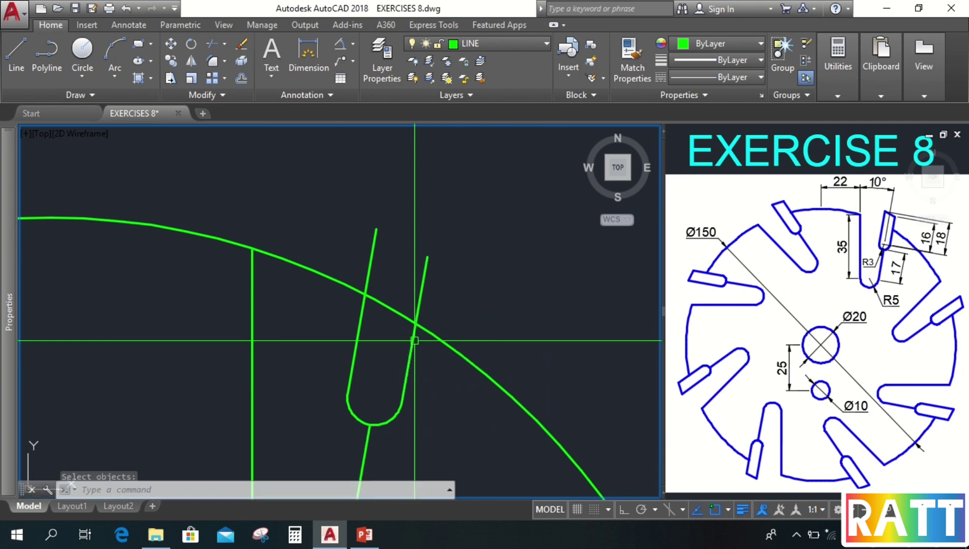
{"action": "middle_click_drag", "start_coordinate": [443, 395], "coordinate": [473, 338]}
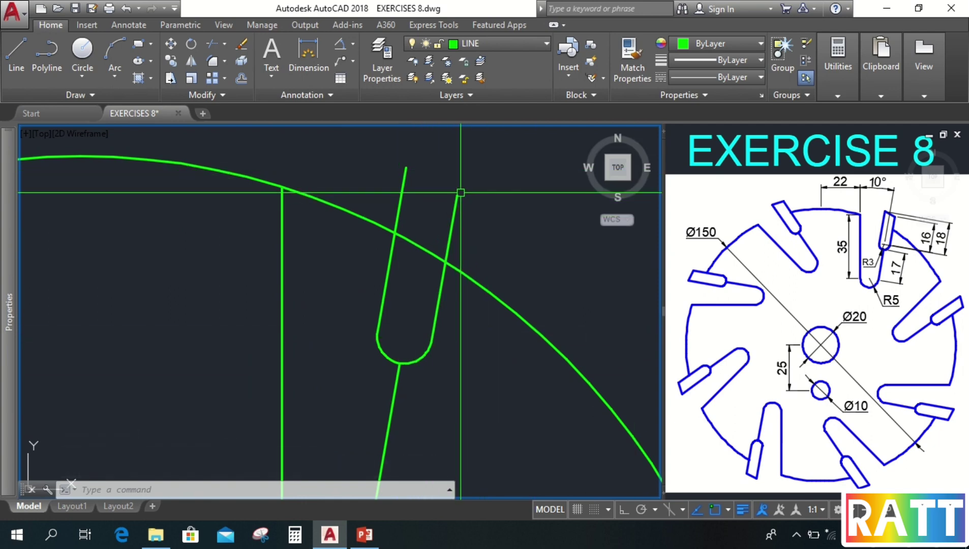
- Draw a line joining the tops of the two slot side lines, then view the whole disc
{"action": "key", "text": "l"}
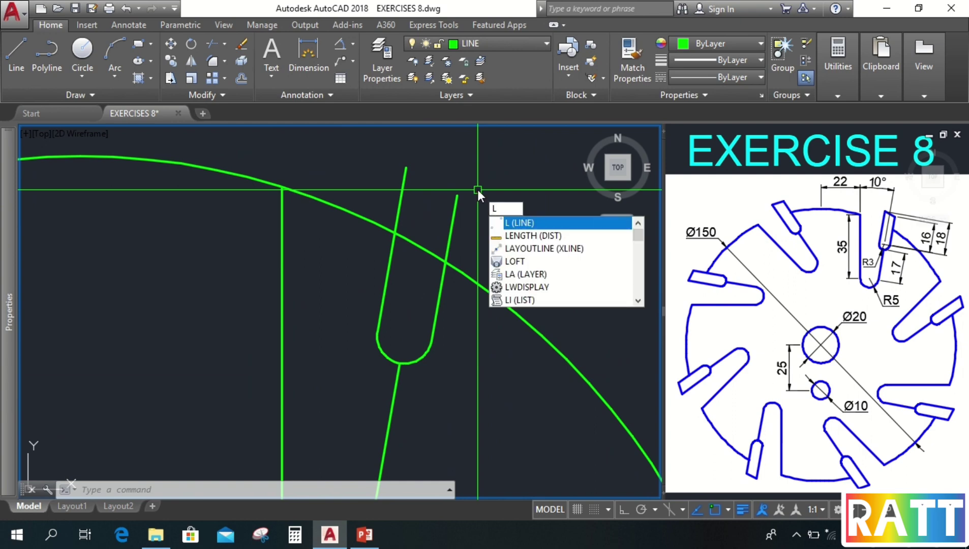
{"action": "key", "text": "Return"}
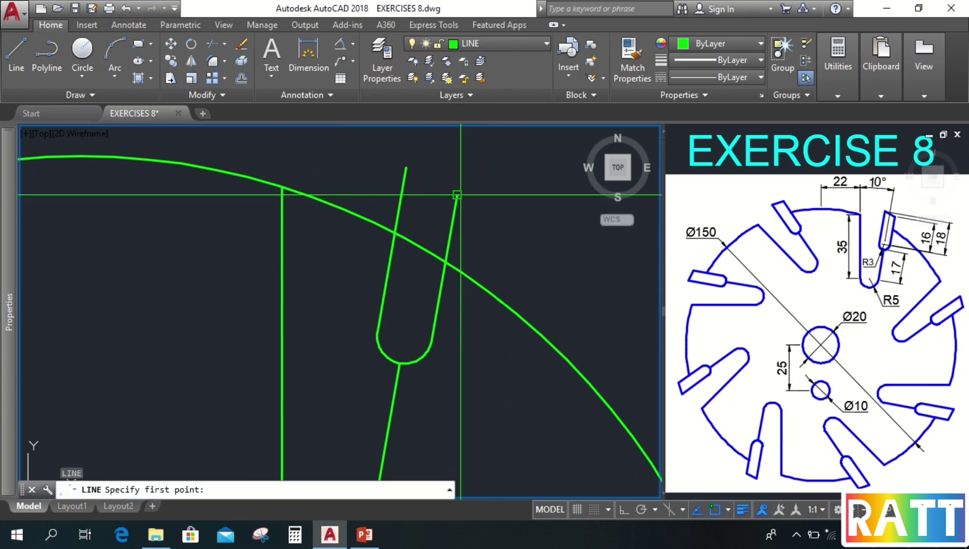
{"action": "left_click", "coordinate": [457, 194]}
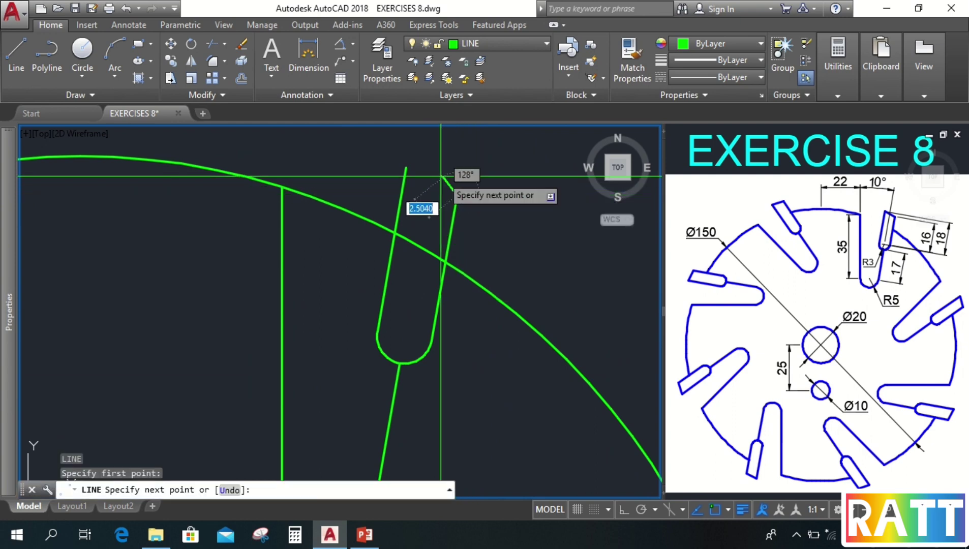
{"action": "left_click", "coordinate": [405, 167]}
{"action": "key", "text": "Escape"}
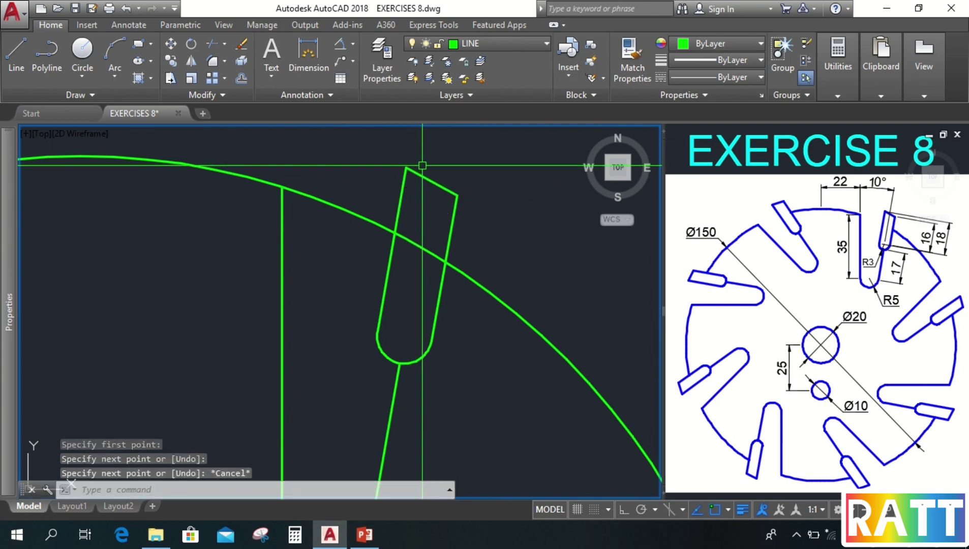
{"action": "middle_click_drag", "start_coordinate": [490, 213], "coordinate": [513, 218]}
{"action": "scroll", "coordinate": [504, 226], "scroll_direction": "down", "scroll_amount": 5}
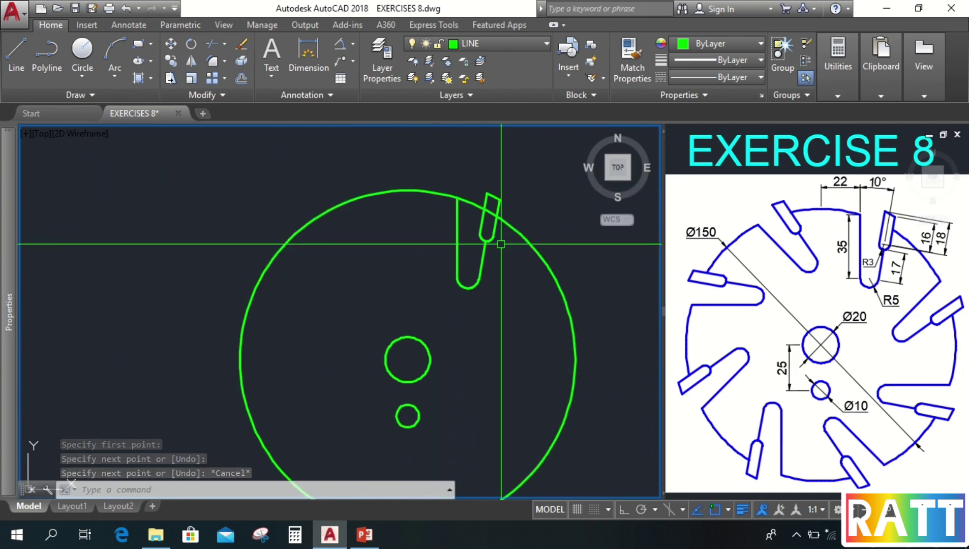
{"action": "middle_click_drag", "start_coordinate": [519, 309], "coordinate": [514, 283]}
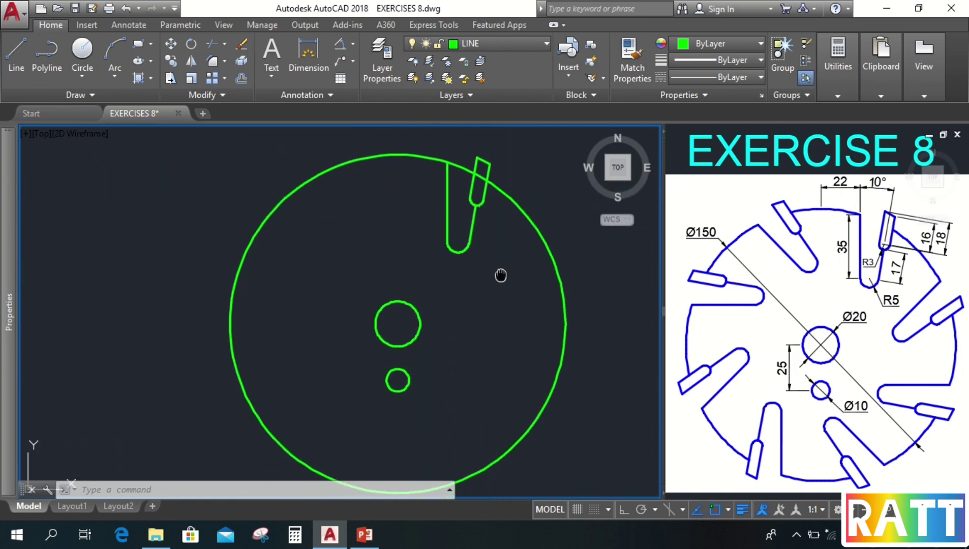
{"action": "middle_click_drag", "start_coordinate": [501, 275], "coordinate": [501, 288]}
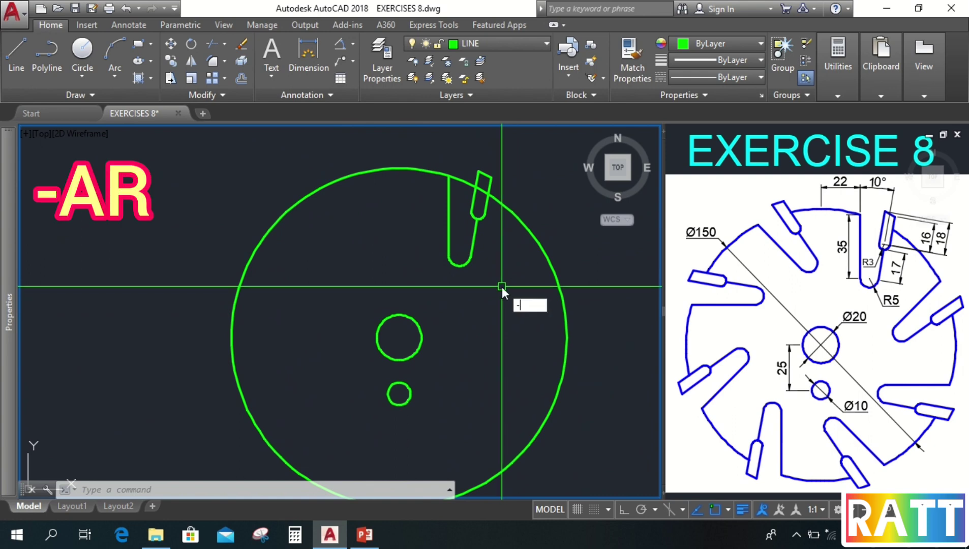
- Polar-array the slot 8 times over 360° around the Ø20 hole centre, rotating the copies
{"action": "type", "text": "AR"}
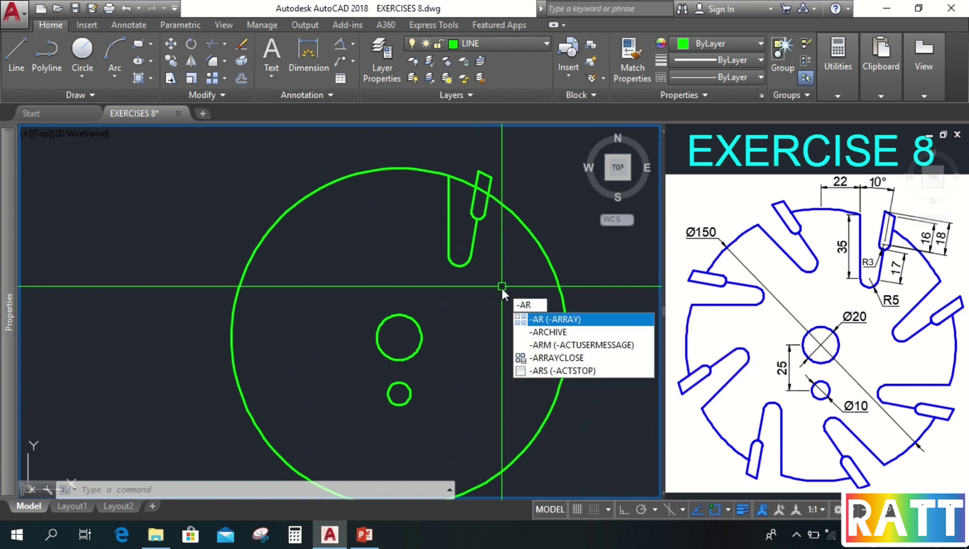
{"action": "key", "text": "Return"}
{"action": "left_click", "coordinate": [416, 151]}
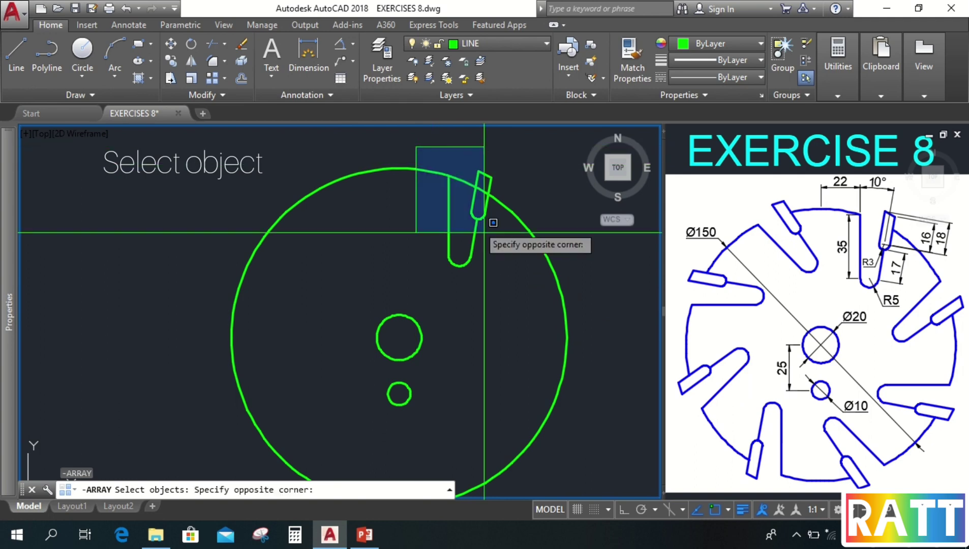
{"action": "left_click", "coordinate": [495, 269]}
{"action": "key", "text": "Return"}
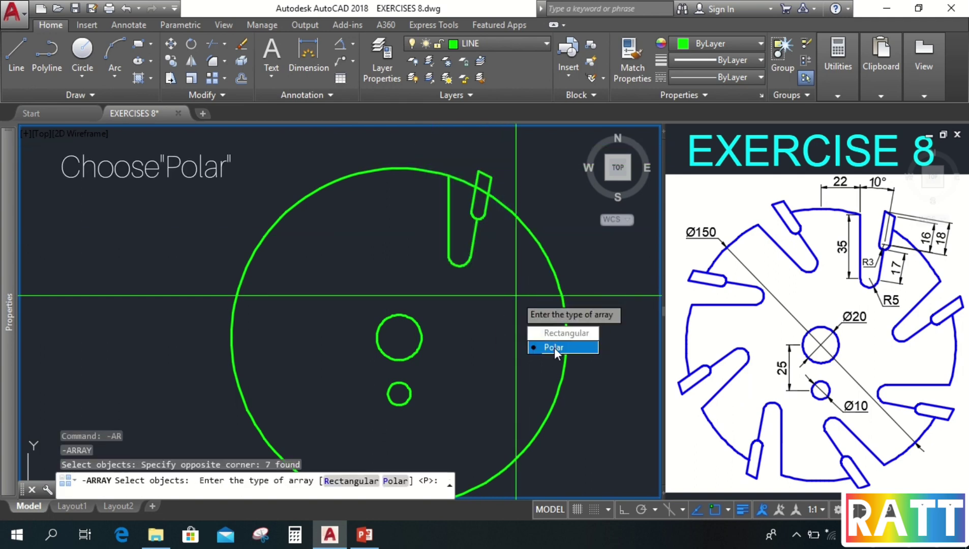
{"action": "type", "text": "p"}
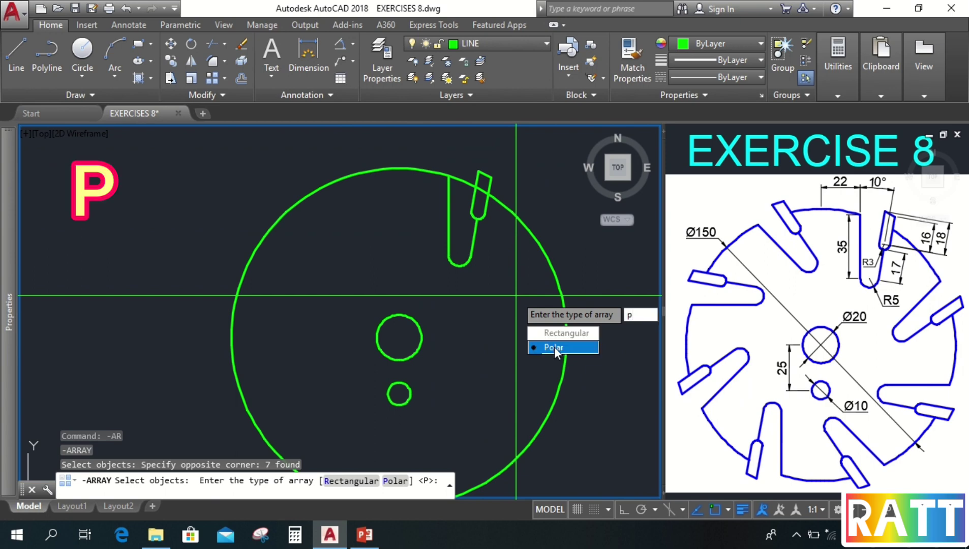
{"action": "left_click", "coordinate": [555, 347]}
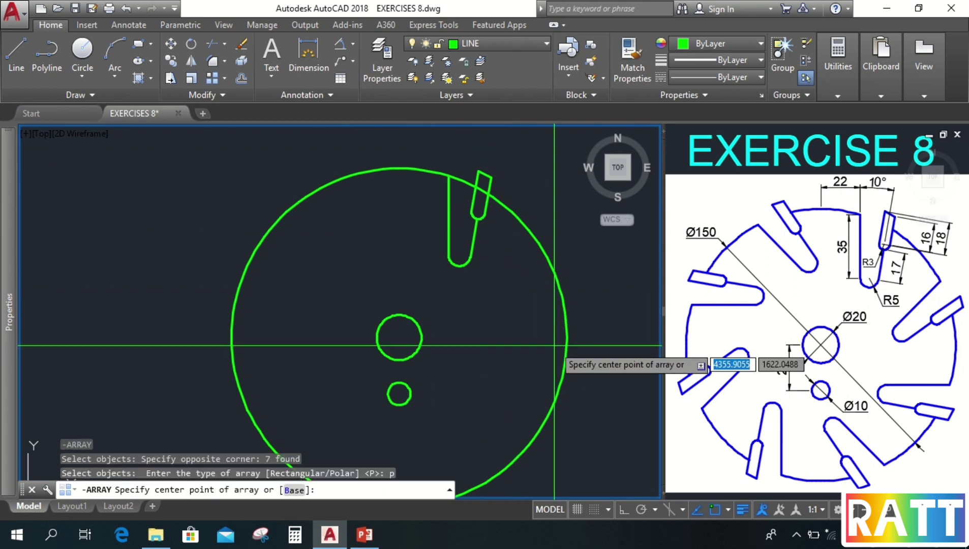
{"action": "left_click", "coordinate": [399, 337]}
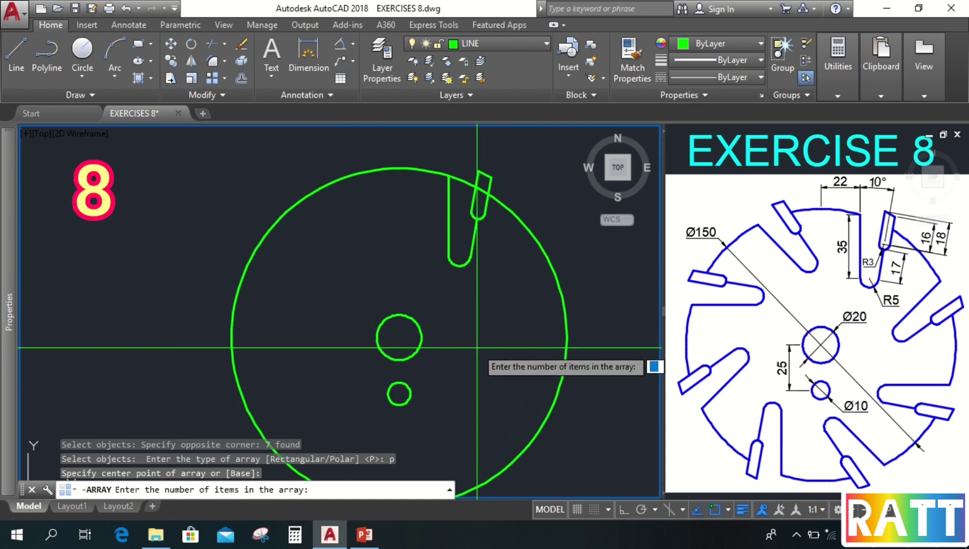
{"action": "key", "text": "Return"}
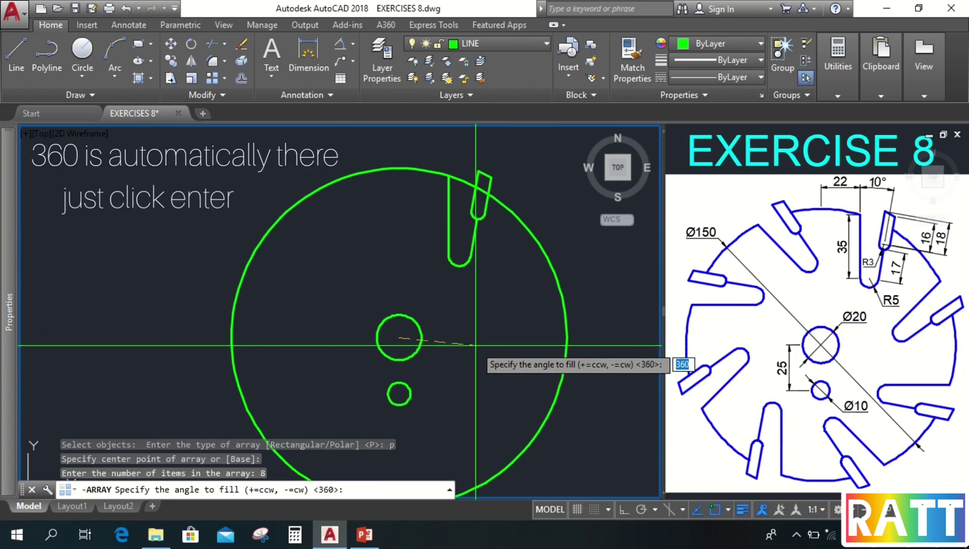
{"action": "key", "text": "Return"}
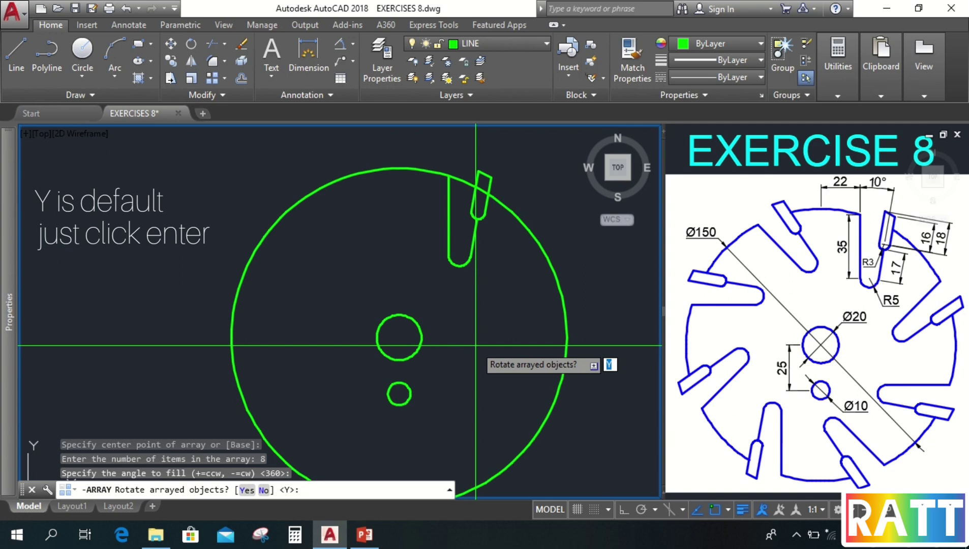
{"action": "key", "text": "Return"}
{"action": "scroll", "coordinate": [476, 346], "scroll_direction": "down", "scroll_amount": 2}
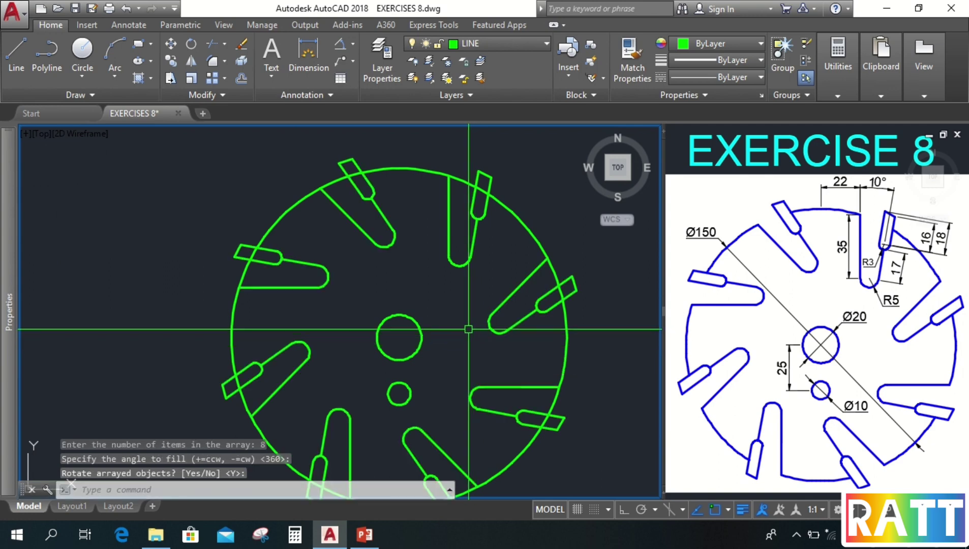
{"action": "mouse_move", "coordinate": [475, 345]}
{"action": "middle_mouse_down"}
{"action": "mouse_move", "coordinate": [460, 305]}
{"action": "mouse_move", "coordinate": [452, 318]}
{"action": "middle_mouse_up"}
{"action": "scroll", "coordinate": [460, 305], "scroll_direction": "down", "scroll_amount": 2}
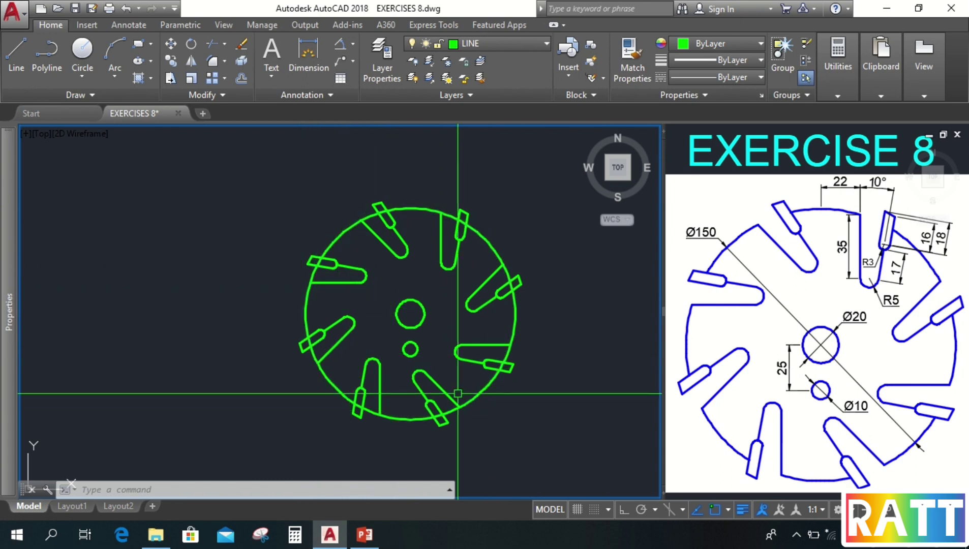
- Using all objects as cutting edges, trim the Ø150 rim arcs inside the top and left slots
{"action": "scroll", "coordinate": [391, 229], "scroll_direction": "up", "scroll_amount": 3}
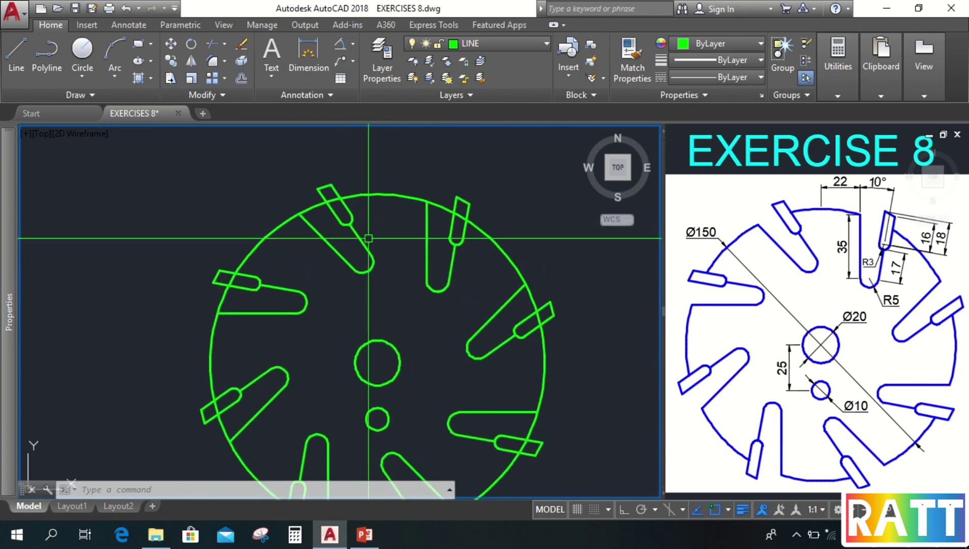
{"action": "type", "text": "r"}
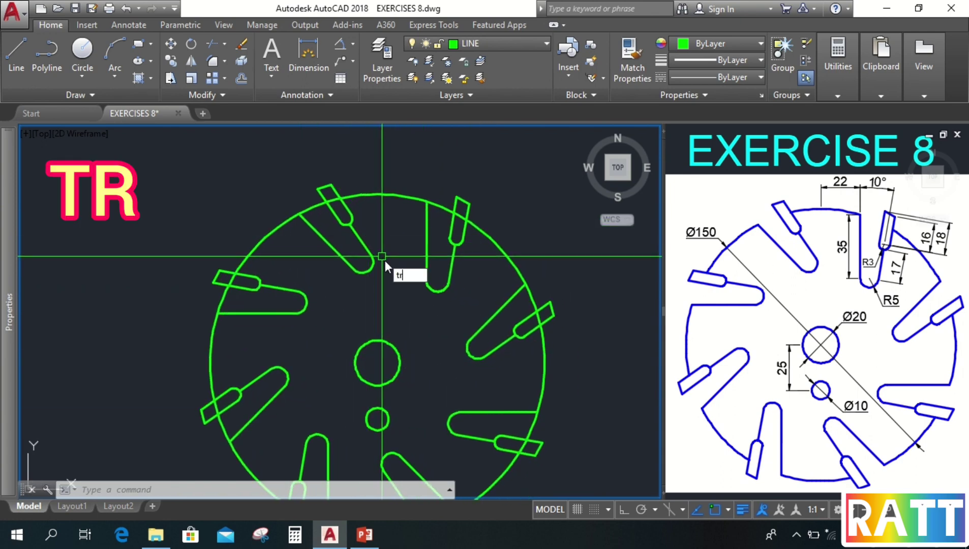
{"action": "key", "text": "Return"}
{"action": "scroll", "coordinate": [403, 258], "scroll_direction": "down", "scroll_amount": 3}
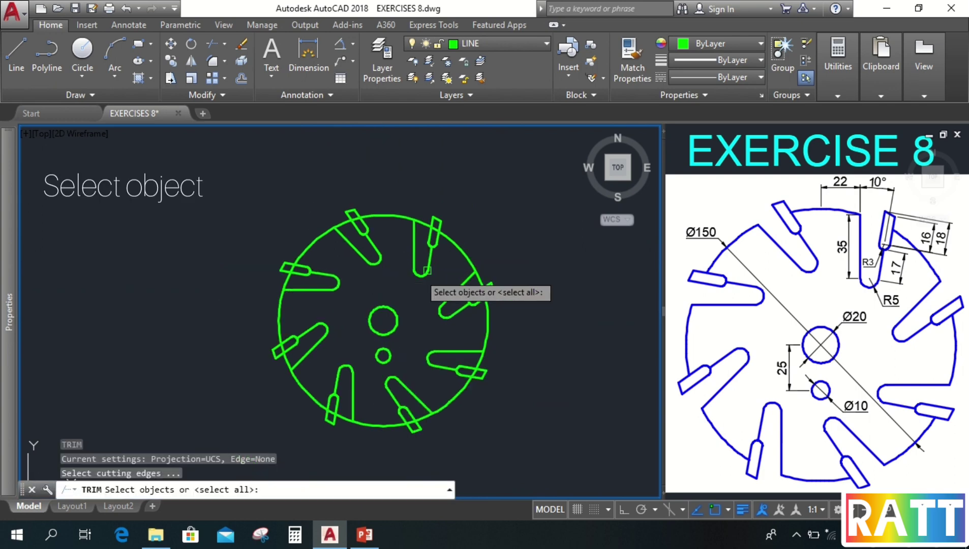
{"action": "left_click", "coordinate": [555, 194]}
{"action": "left_click", "coordinate": [209, 444]}
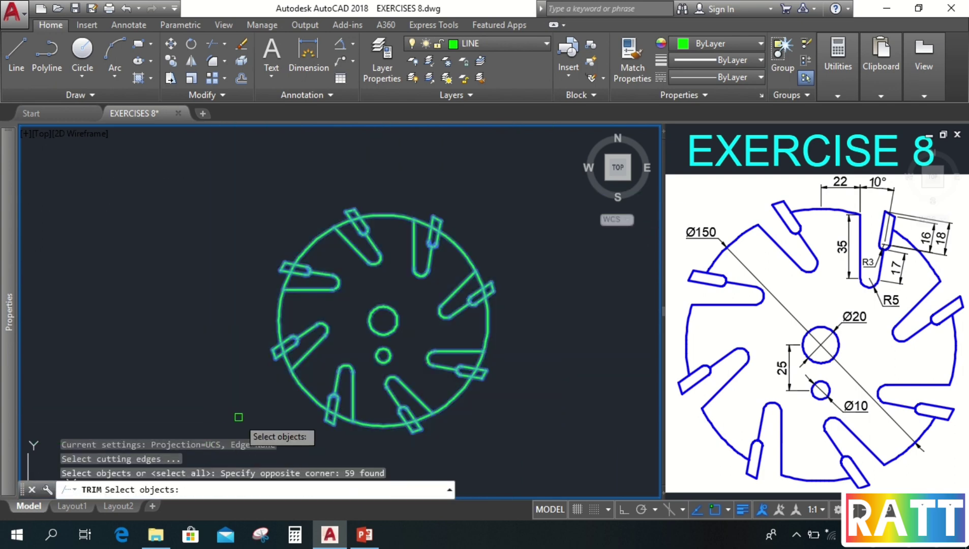
{"action": "key", "text": "Return"}
{"action": "scroll", "coordinate": [361, 219], "scroll_direction": "up", "scroll_amount": 5}
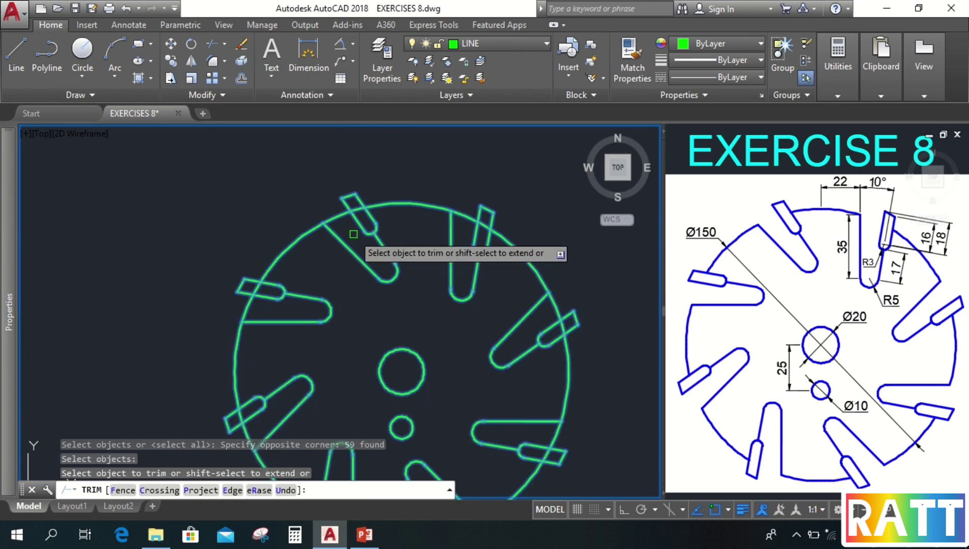
{"action": "left_click", "coordinate": [353, 185]}
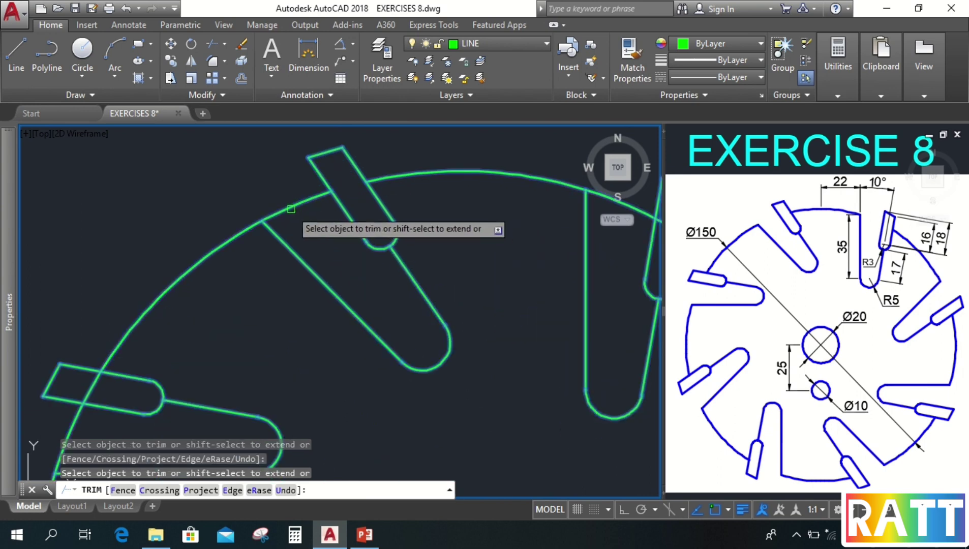
{"action": "scroll", "coordinate": [292, 207], "scroll_direction": "down", "scroll_amount": 4}
{"action": "scroll", "coordinate": [210, 290], "scroll_direction": "up", "scroll_amount": 6}
{"action": "middle_click_drag", "start_coordinate": [210, 289], "coordinate": [322, 191]}
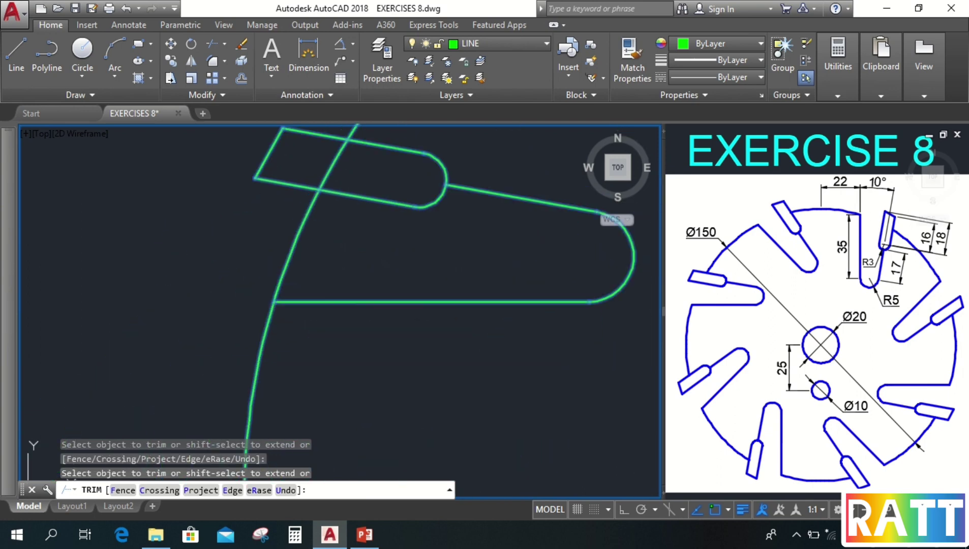
{"action": "left_click", "coordinate": [336, 162]}
{"action": "left_click", "coordinate": [309, 245]}
{"action": "left_click", "coordinate": [270, 233]}
{"action": "scroll", "coordinate": [271, 234], "scroll_direction": "down", "scroll_amount": 4}
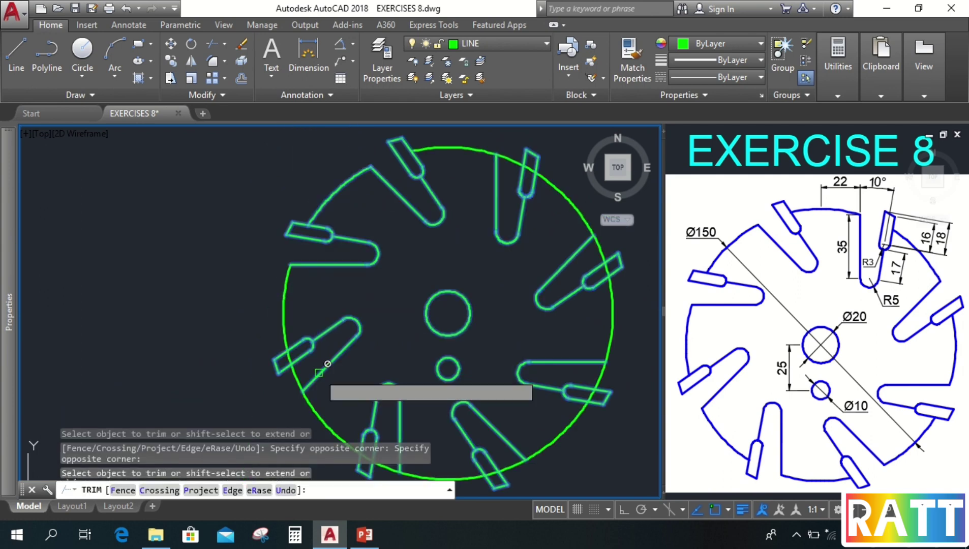
{"action": "scroll", "coordinate": [260, 268], "scroll_direction": "up", "scroll_amount": 5}
{"action": "left_click", "coordinate": [256, 236]}
{"action": "left_click", "coordinate": [251, 216]}
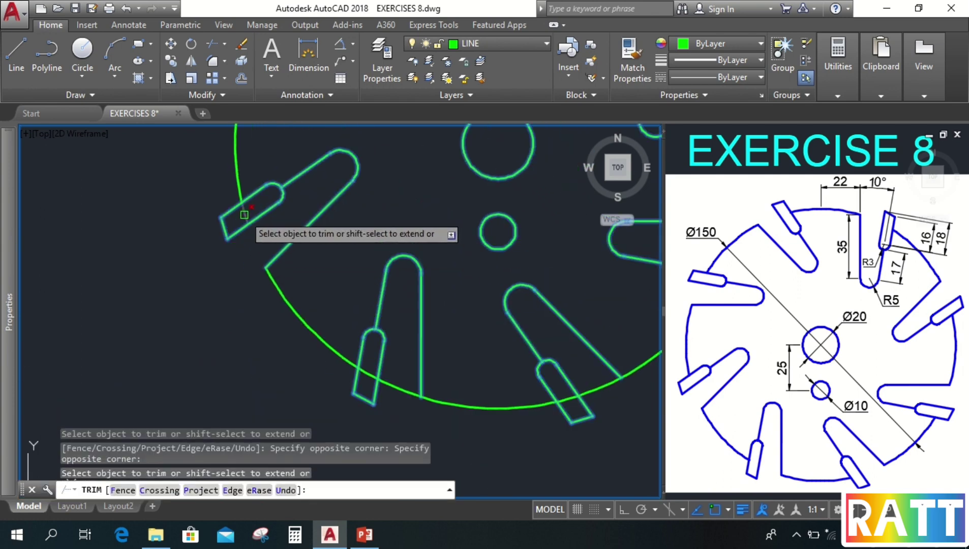
- Trim the remaining rim arcs across the lower, right and small tilted slots
{"action": "left_click", "coordinate": [397, 391]}
{"action": "left_click", "coordinate": [367, 379]}
{"action": "middle_click_drag", "start_coordinate": [471, 393], "coordinate": [199, 374]}
{"action": "left_click", "coordinate": [296, 378]}
{"action": "left_click", "coordinate": [323, 369]}
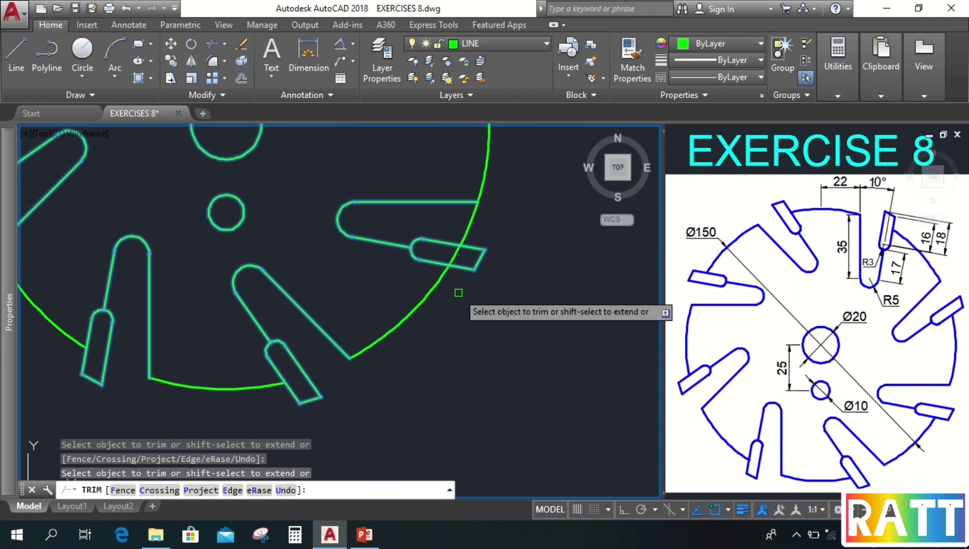
{"action": "middle_click_drag", "start_coordinate": [458, 292], "coordinate": [418, 325]}
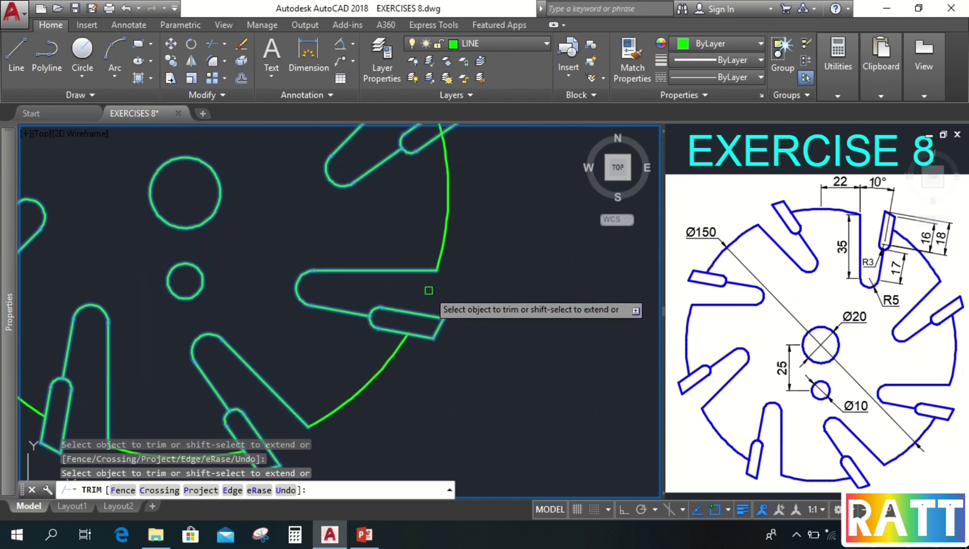
{"action": "scroll", "coordinate": [466, 251], "scroll_direction": "up", "scroll_amount": 5}
{"action": "left_click", "coordinate": [402, 276]}
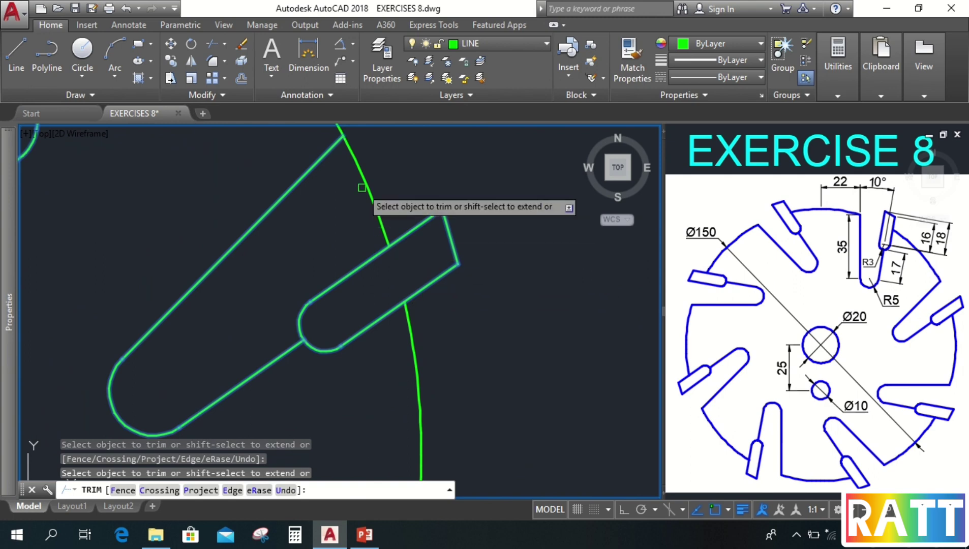
{"action": "scroll", "coordinate": [376, 226], "scroll_direction": "down", "scroll_amount": 5}
{"action": "middle_click_drag", "start_coordinate": [379, 234], "coordinate": [364, 269]}
{"action": "scroll", "coordinate": [378, 168], "scroll_direction": "up", "scroll_amount": 5}
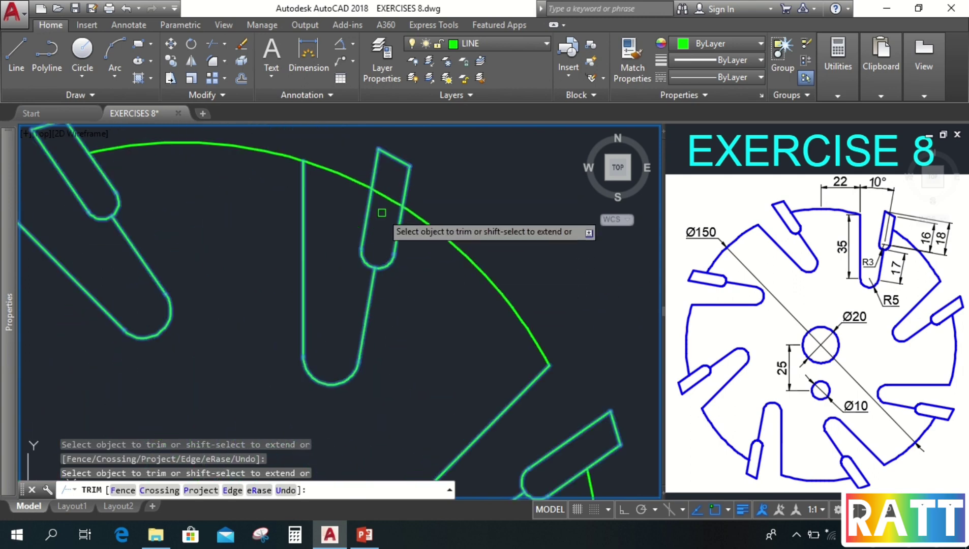
{"action": "left_click", "coordinate": [343, 170]}
{"action": "scroll", "coordinate": [384, 231], "scroll_direction": "down", "scroll_amount": 5}
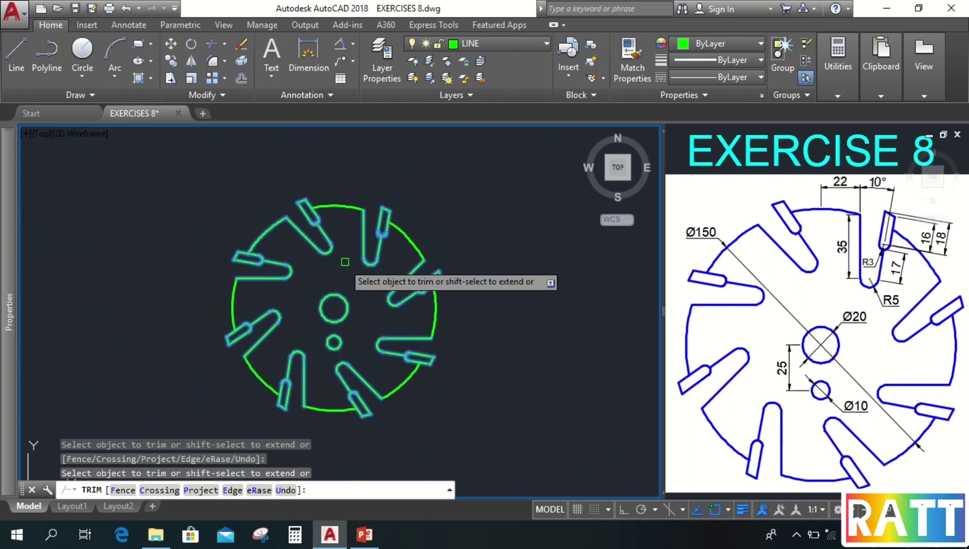
{"action": "key", "text": "Escape"}
{"action": "scroll", "coordinate": [362, 293], "scroll_direction": "up", "scroll_amount": 2}
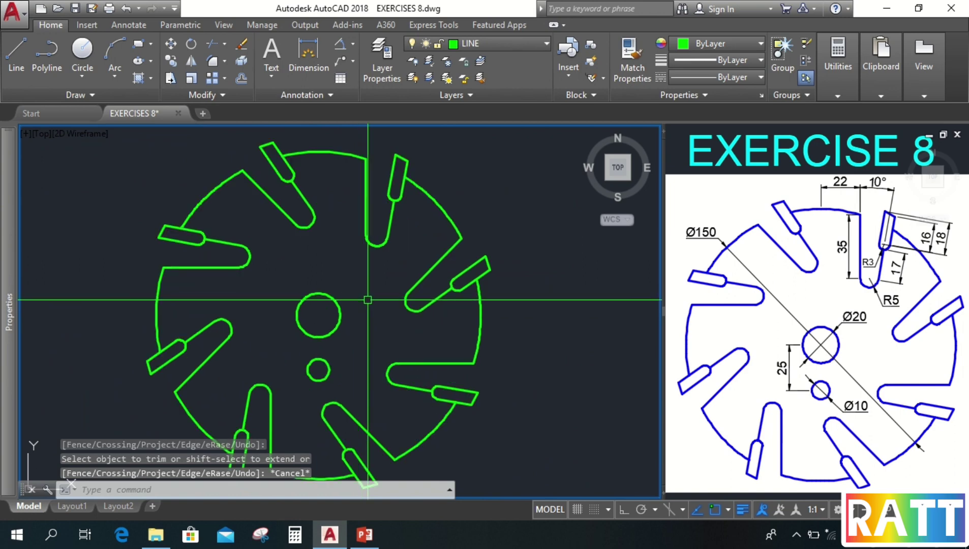
{"action": "middle_click_drag", "start_coordinate": [371, 305], "coordinate": [403, 296]}
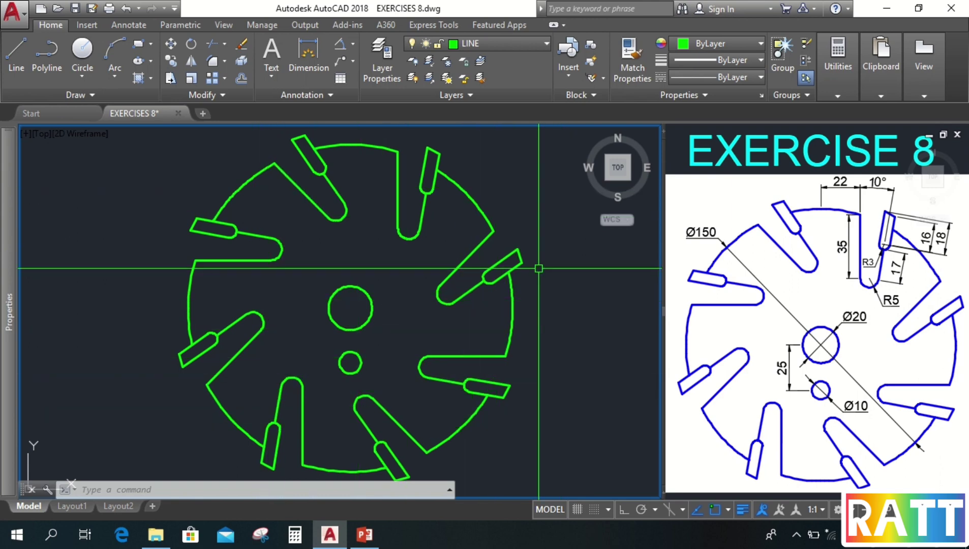
- Make layer 0 current and add the 22 linear dimension across the top slot
{"action": "left_click", "coordinate": [501, 42]}
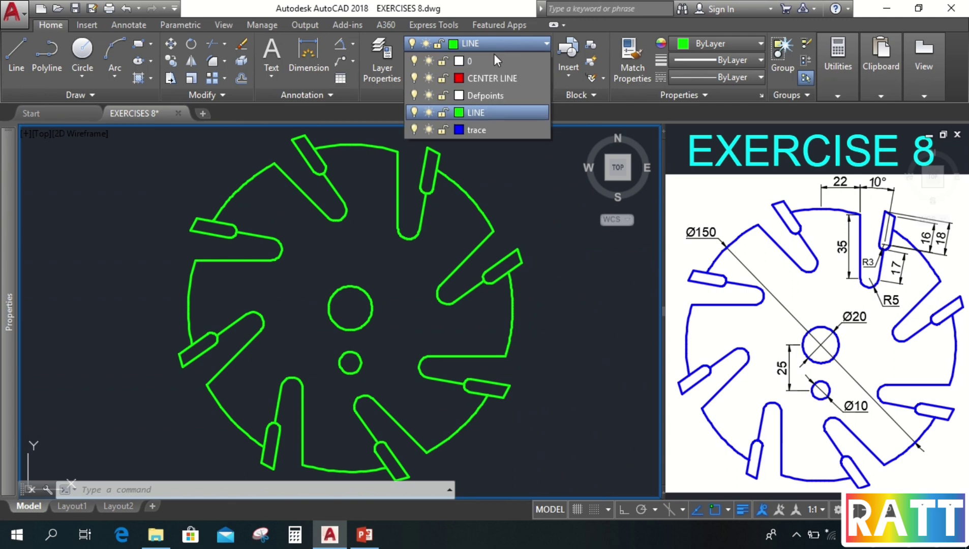
{"action": "left_click", "coordinate": [483, 60]}
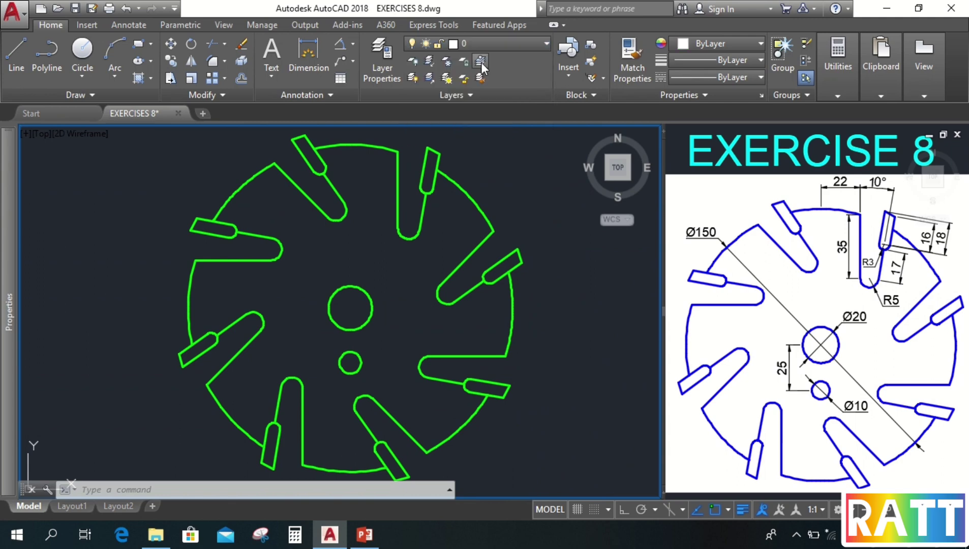
{"action": "left_click", "coordinate": [353, 44]}
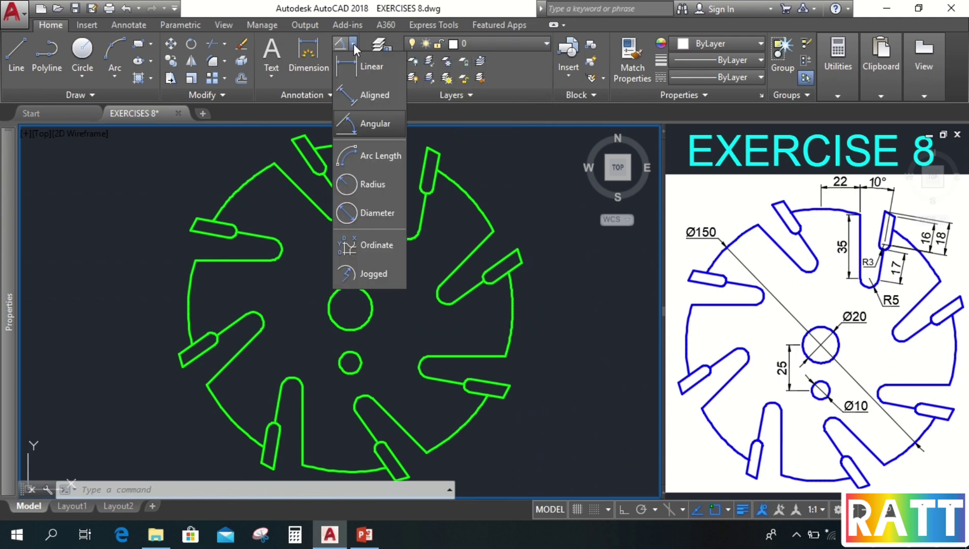
{"action": "left_click", "coordinate": [364, 70]}
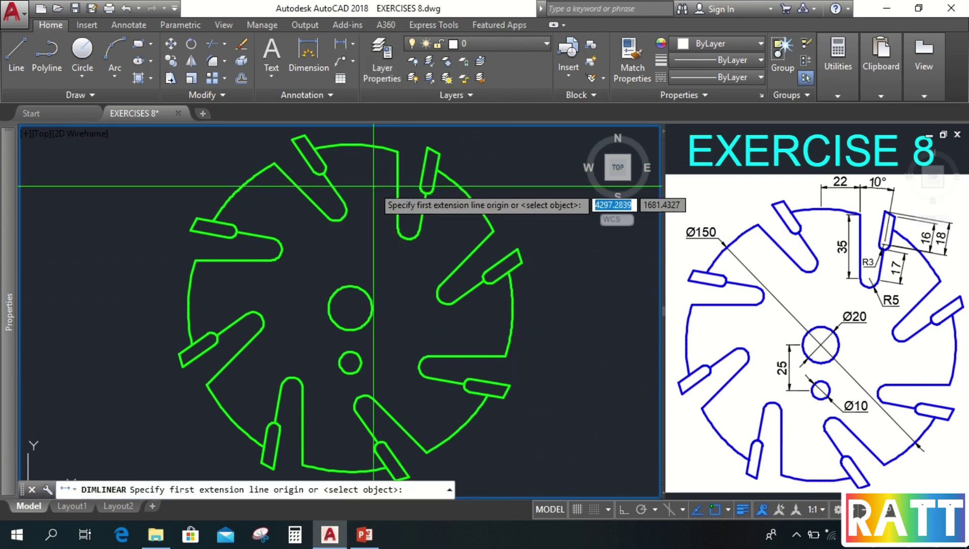
{"action": "middle_click_drag", "start_coordinate": [374, 186], "coordinate": [379, 286]}
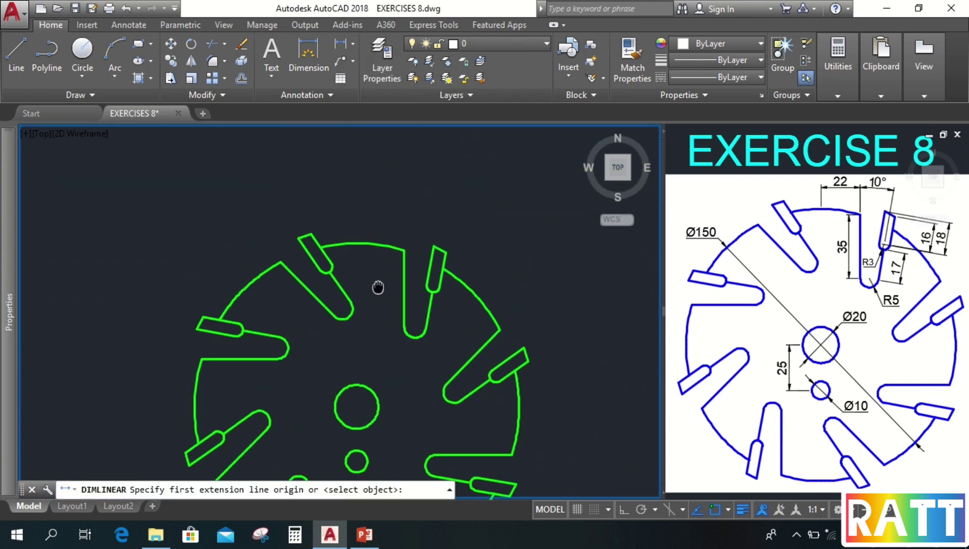
{"action": "left_click", "coordinate": [356, 254]}
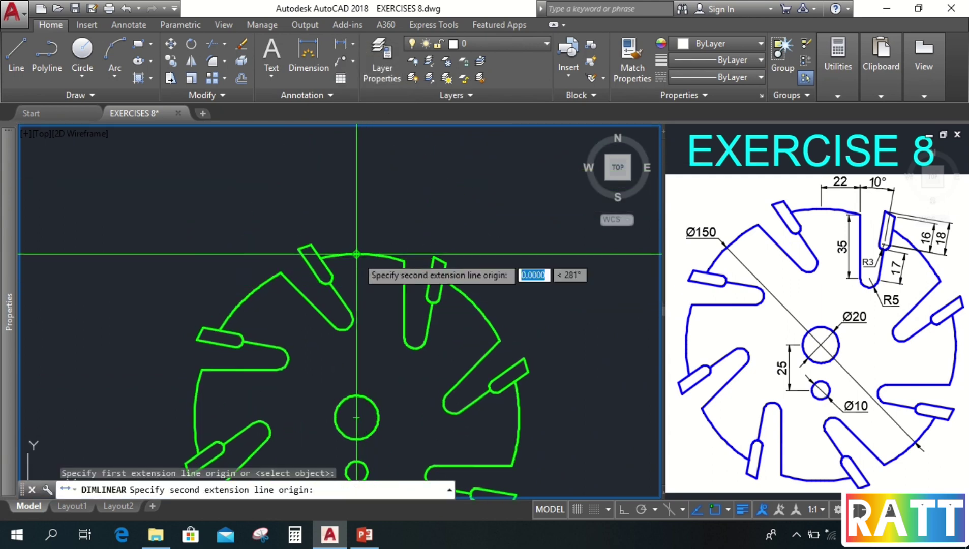
{"action": "left_click", "coordinate": [402, 262]}
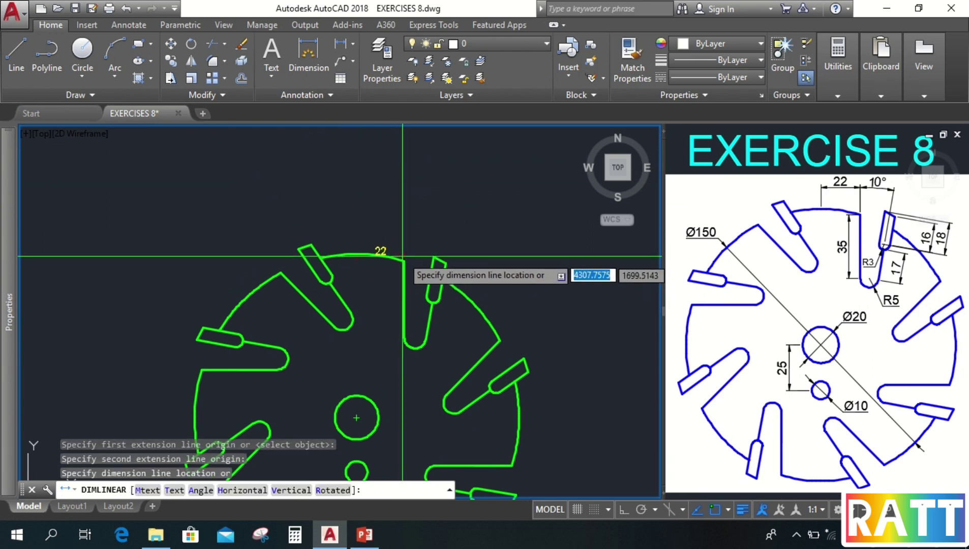
{"action": "left_click", "coordinate": [396, 222]}
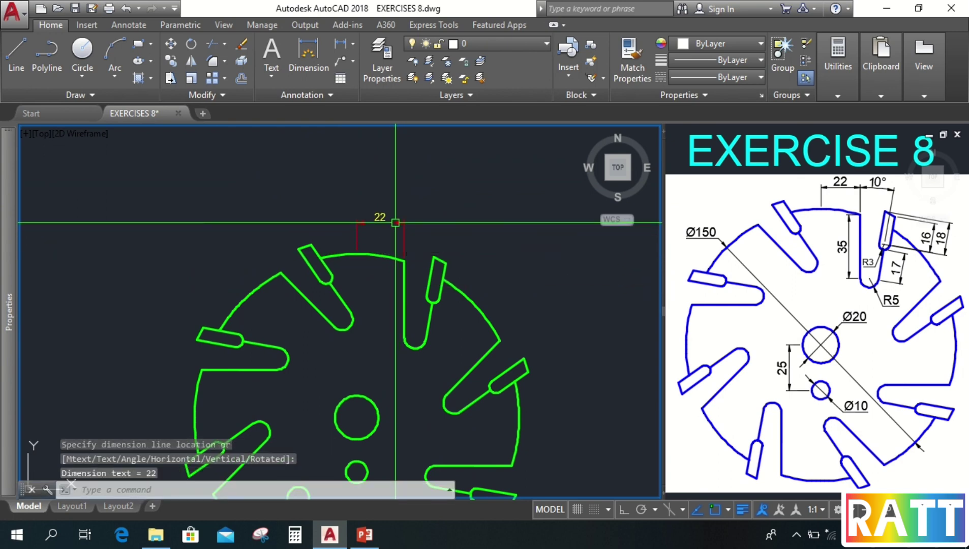
- Add the 35 linear dimension for the top slot's depth
{"action": "key", "text": "space"}
{"action": "left_click", "coordinate": [405, 261]}
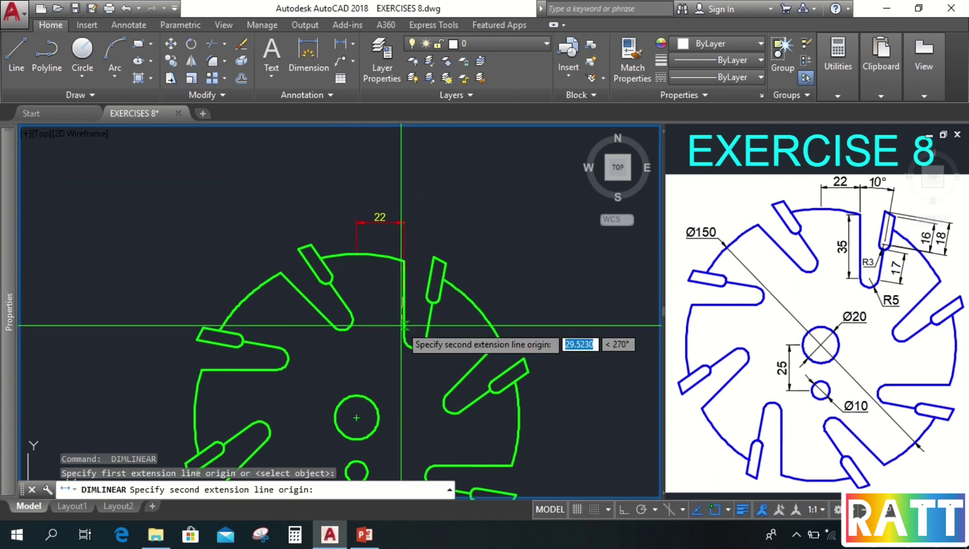
{"action": "left_click", "coordinate": [405, 335]}
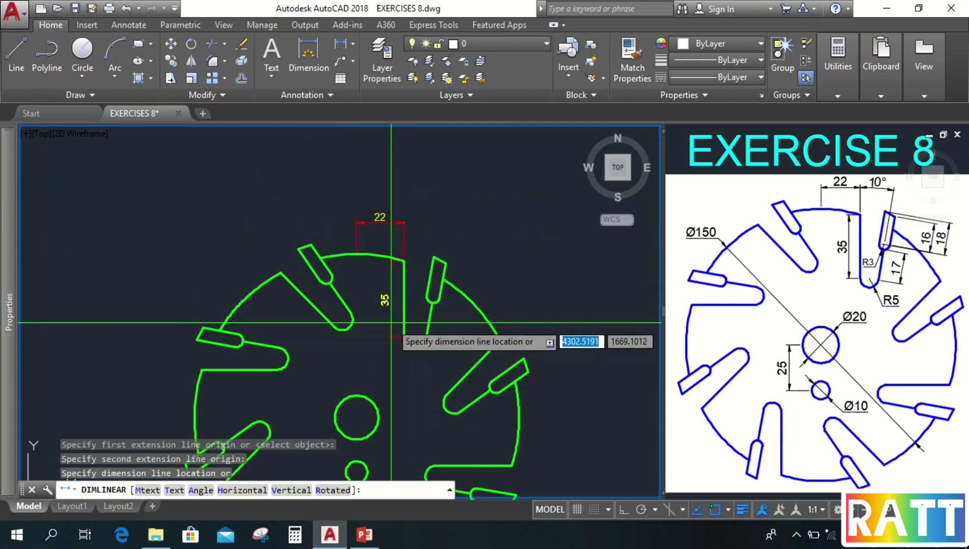
{"action": "left_click", "coordinate": [389, 322]}
{"action": "middle_click_drag", "start_coordinate": [375, 422], "coordinate": [393, 325]}
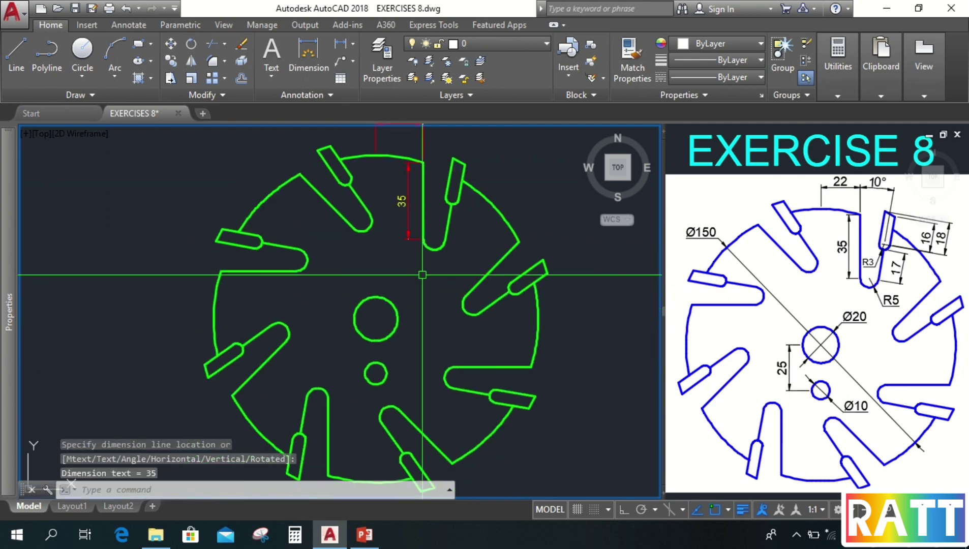
- Add the 25 linear dimension between the large and small holes
{"action": "key", "text": "space"}
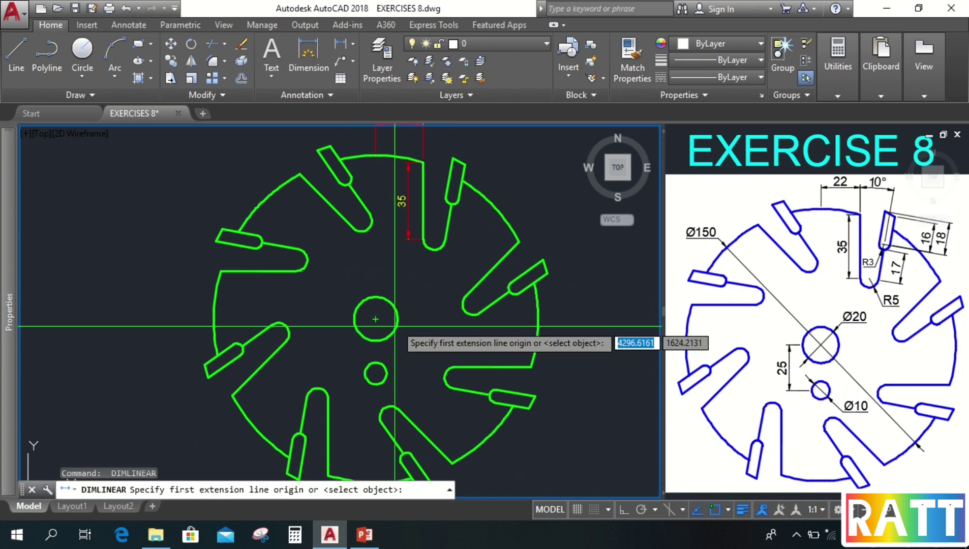
{"action": "left_click", "coordinate": [354, 319]}
{"action": "left_click", "coordinate": [365, 374]}
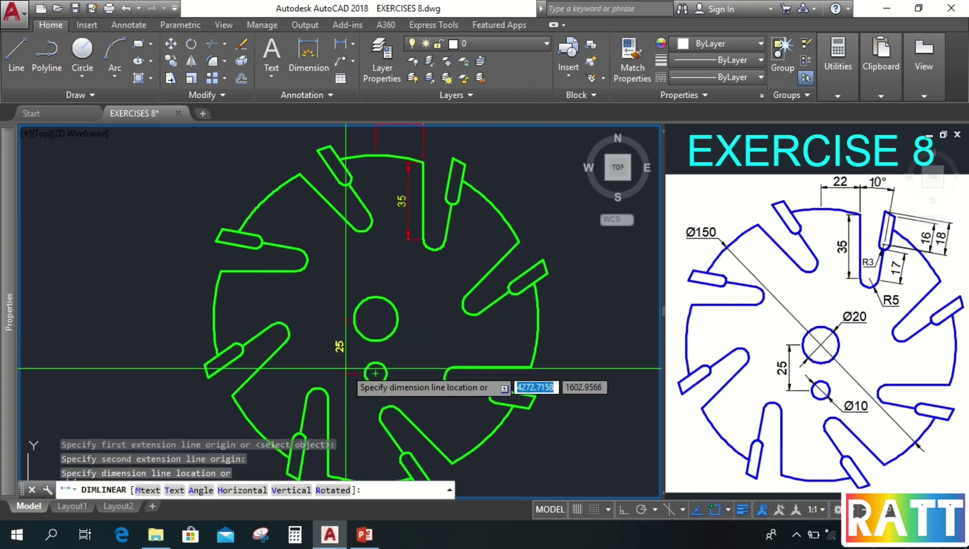
{"action": "left_click", "coordinate": [334, 364]}
{"action": "middle_click_drag", "start_coordinate": [425, 313], "coordinate": [405, 363]}
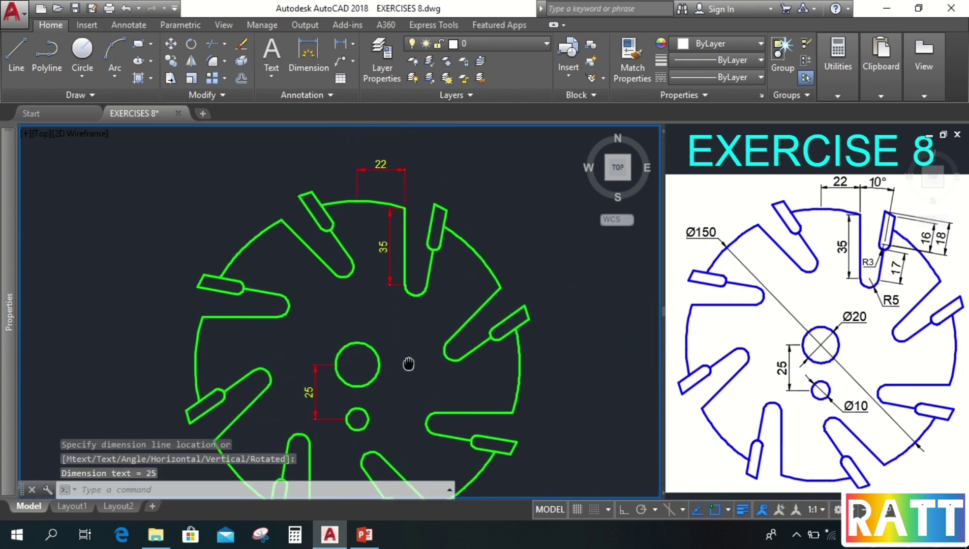
{"action": "left_click", "coordinate": [353, 44]}
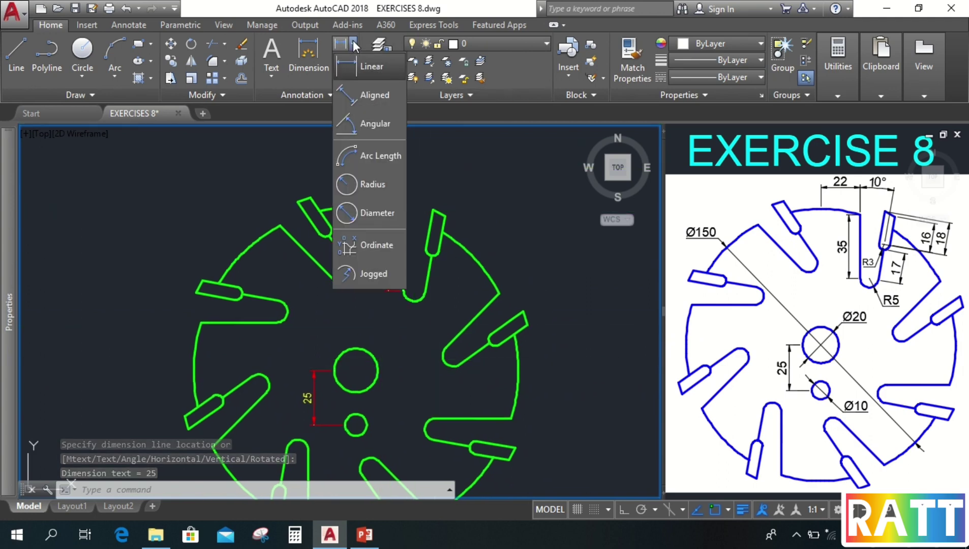
- Add the 18 aligned dimension along the slot's length using an Endpoint snap
{"action": "left_click", "coordinate": [368, 97]}
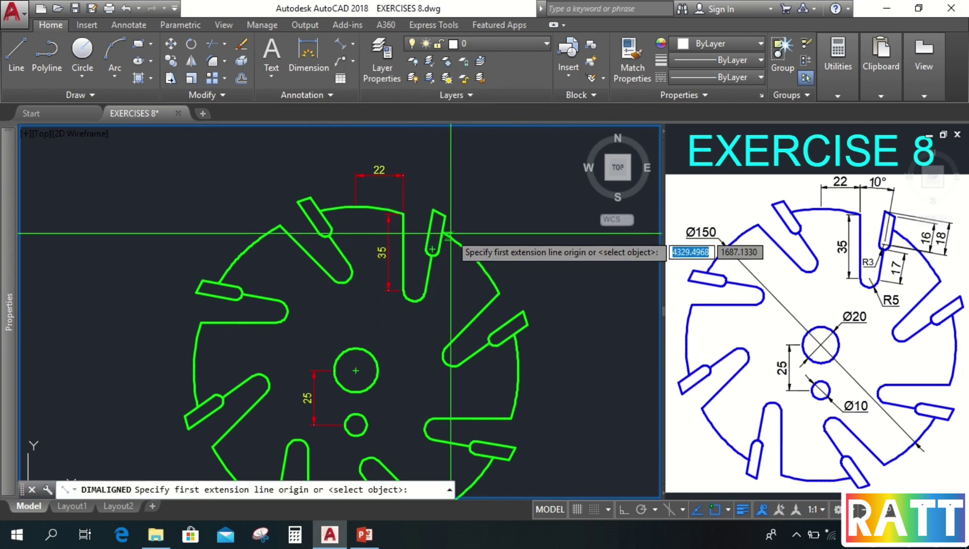
{"action": "scroll", "coordinate": [446, 235], "scroll_direction": "up", "scroll_amount": 2}
{"action": "left_click", "coordinate": [421, 195]}
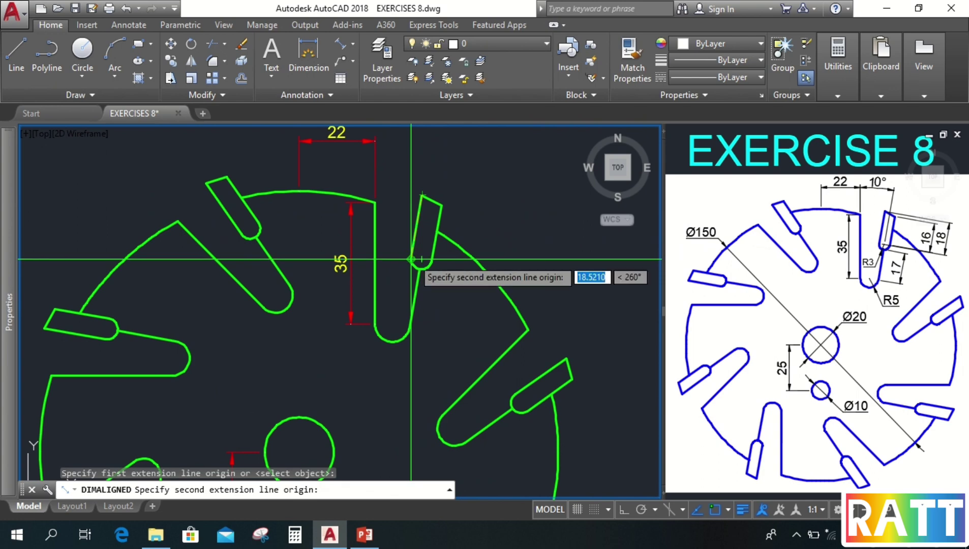
{"action": "right_click", "coordinate": [411, 258], "text": "shift"}
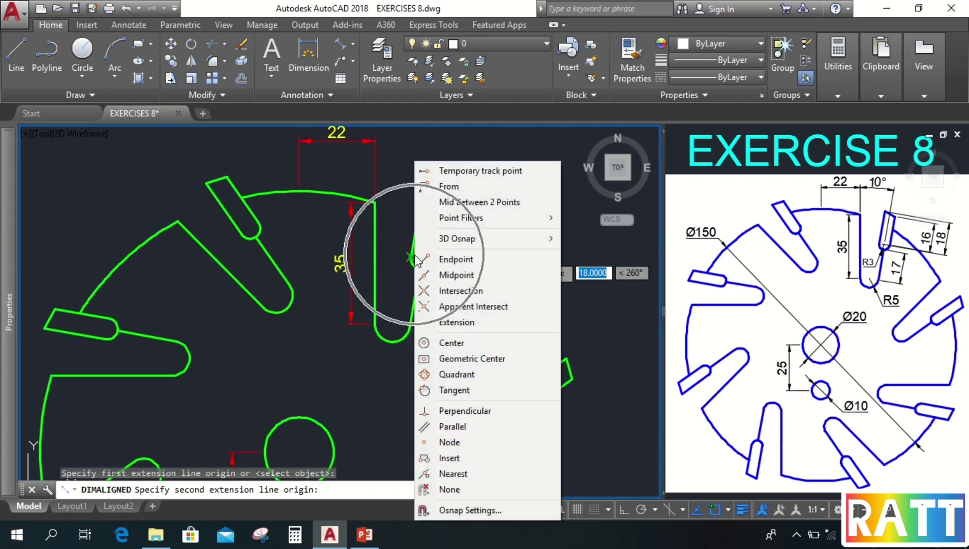
{"action": "left_click", "coordinate": [425, 260]}
{"action": "left_click", "coordinate": [421, 260]}
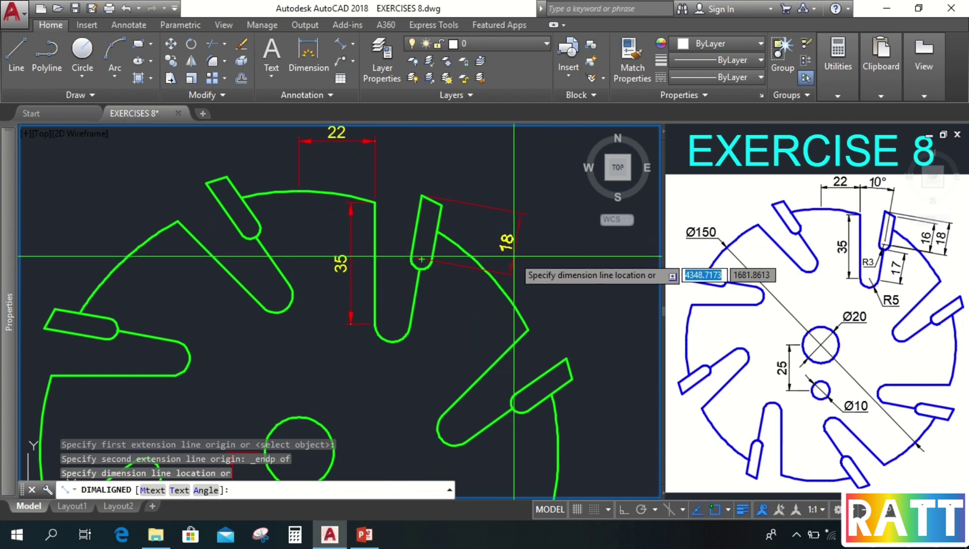
{"action": "left_click", "coordinate": [537, 264]}
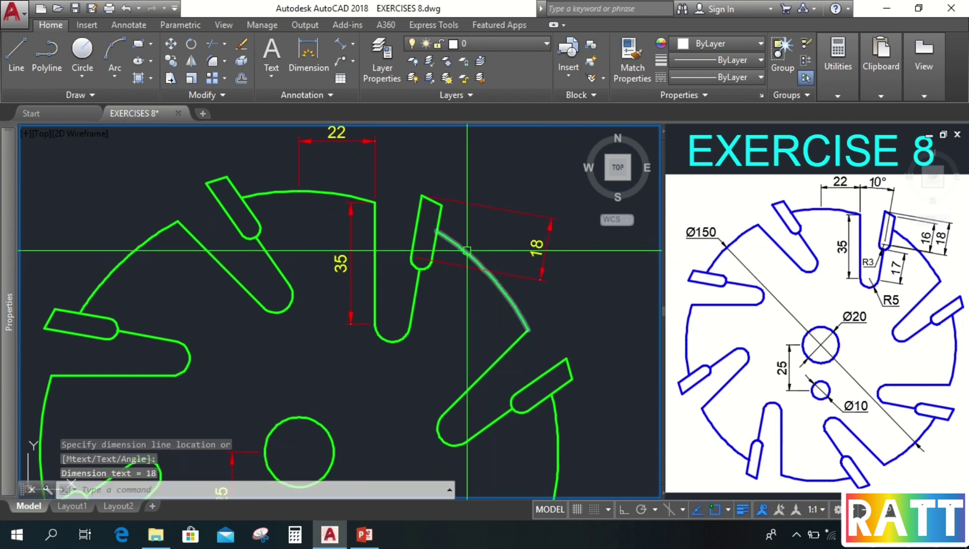
- Add the 16 and 17 aligned dimensions along the slot's edges
{"action": "key", "text": "Return"}
{"action": "left_click", "coordinate": [440, 207]}
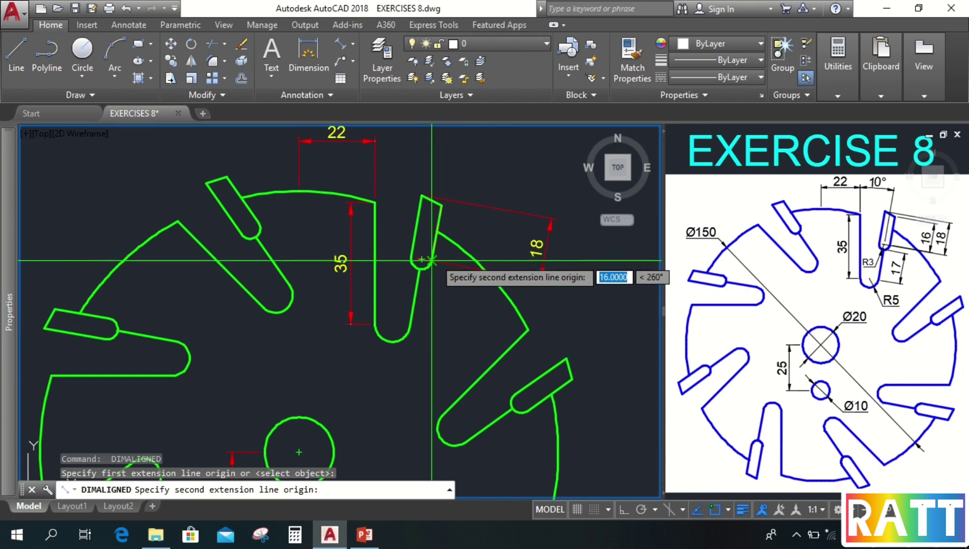
{"action": "left_click", "coordinate": [422, 260]}
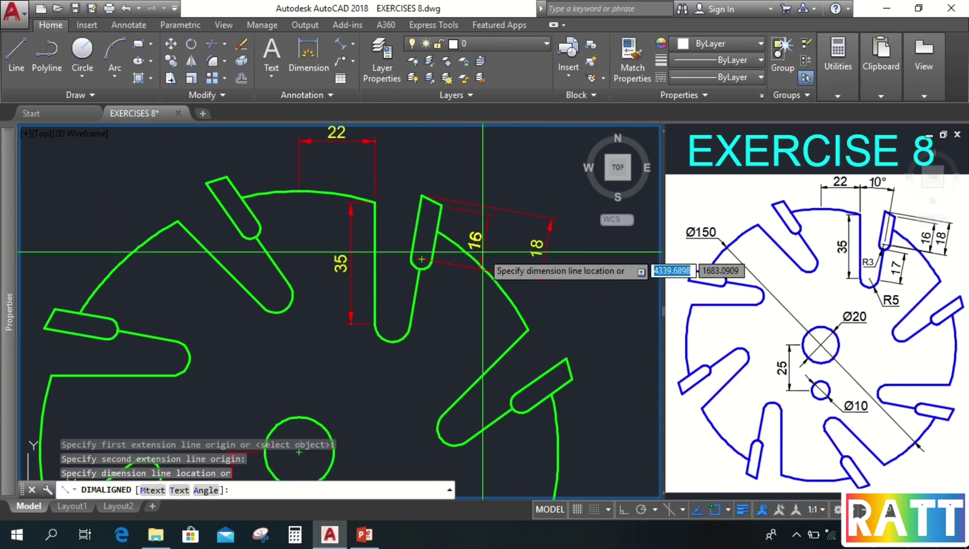
{"action": "left_click", "coordinate": [513, 258]}
{"action": "middle_click_drag", "start_coordinate": [424, 360], "coordinate": [427, 304]}
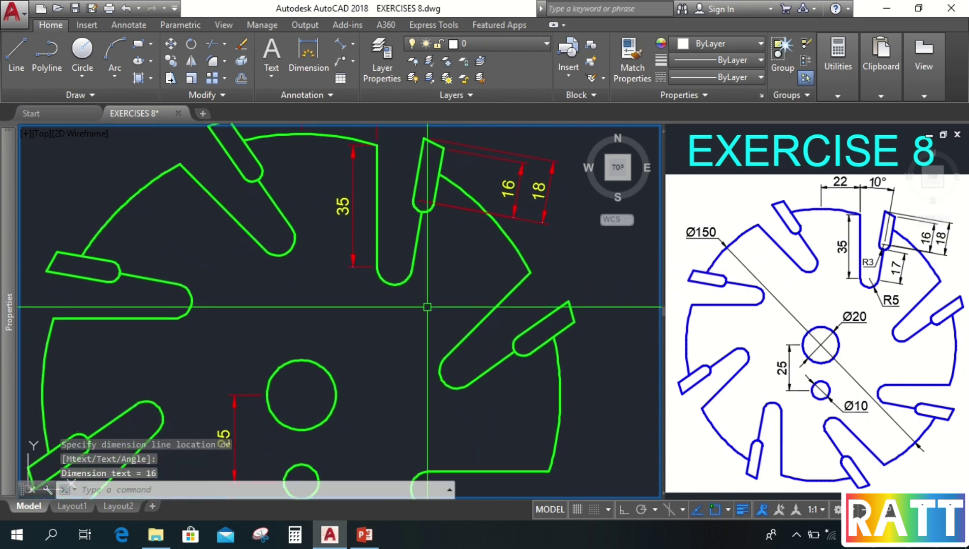
{"action": "key", "text": "Return"}
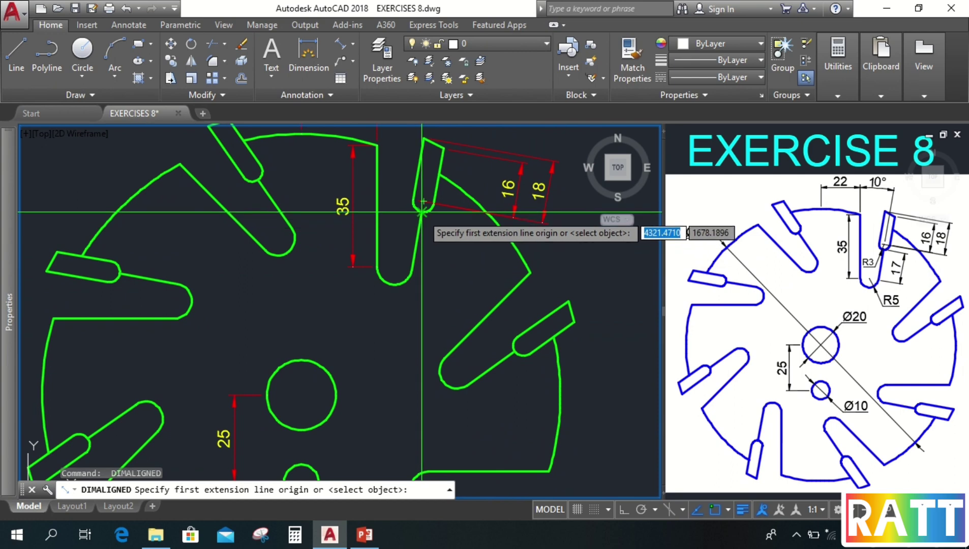
{"action": "left_click", "coordinate": [422, 212]}
{"action": "left_click", "coordinate": [411, 275]}
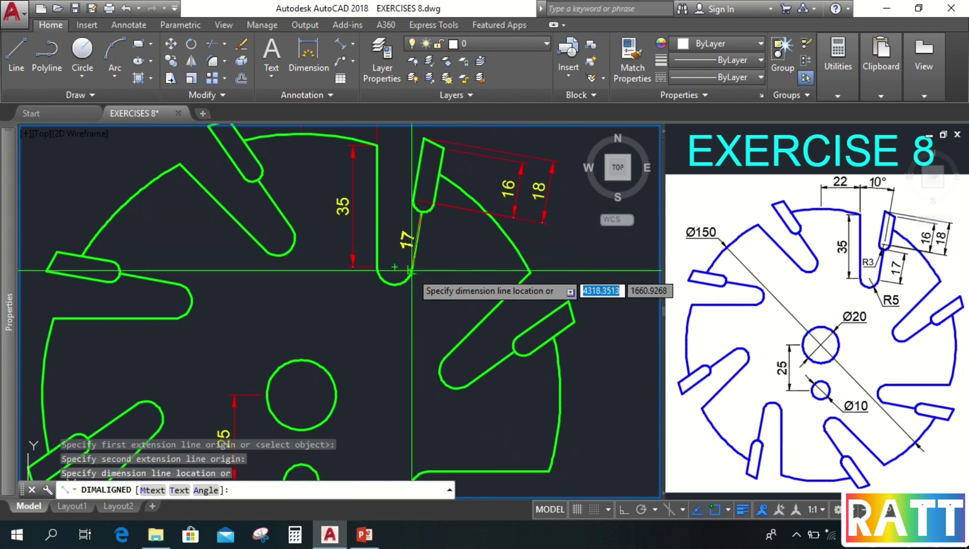
{"action": "left_click", "coordinate": [455, 275]}
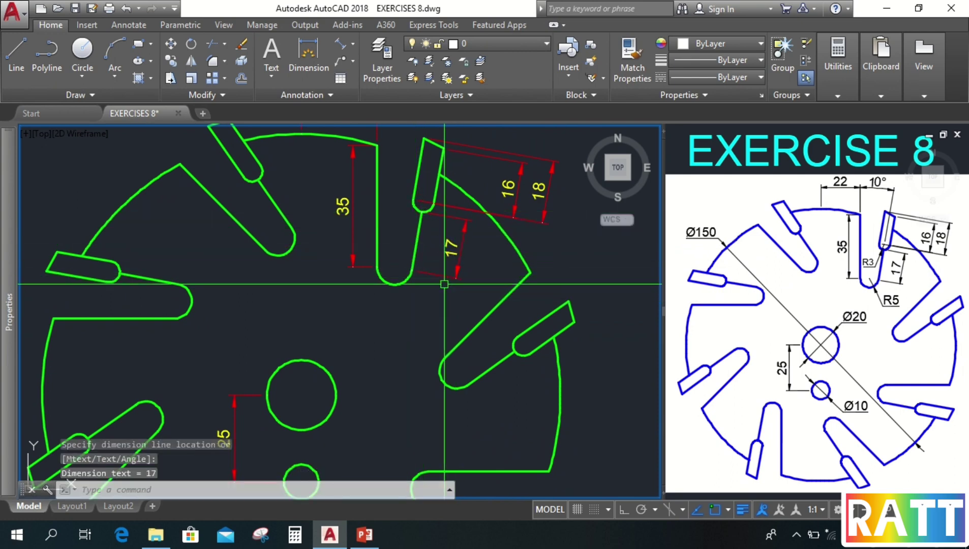
{"action": "scroll", "coordinate": [443, 305], "scroll_direction": "down", "scroll_amount": 3}
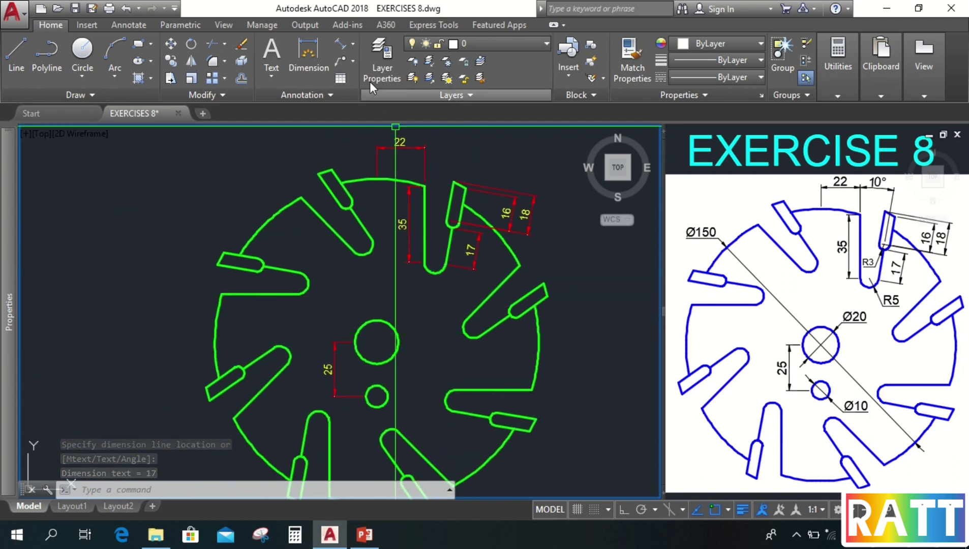
{"action": "left_click", "coordinate": [354, 45]}
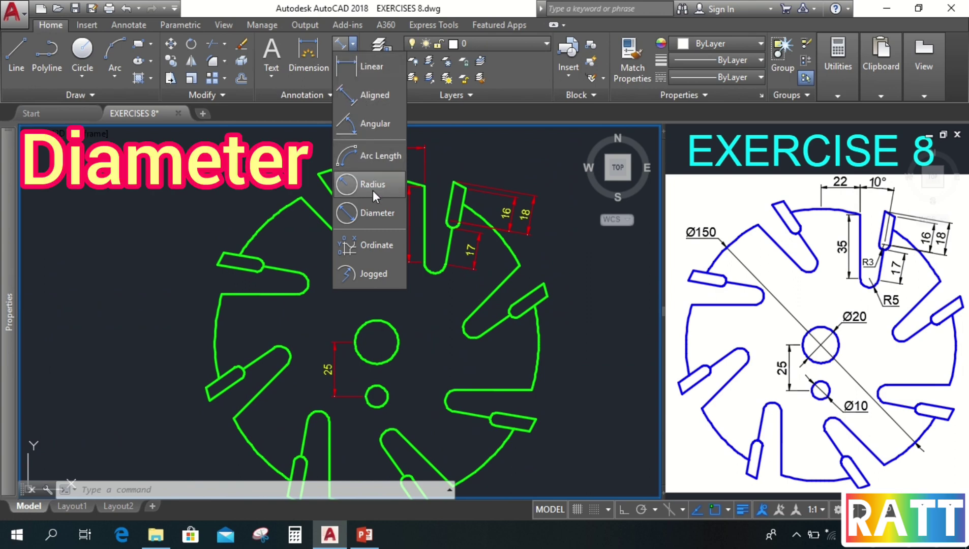
- Dimension the outer disc edge as Ø150, then the Ø20 and Ø10 inner circles
{"action": "left_click", "coordinate": [373, 212]}
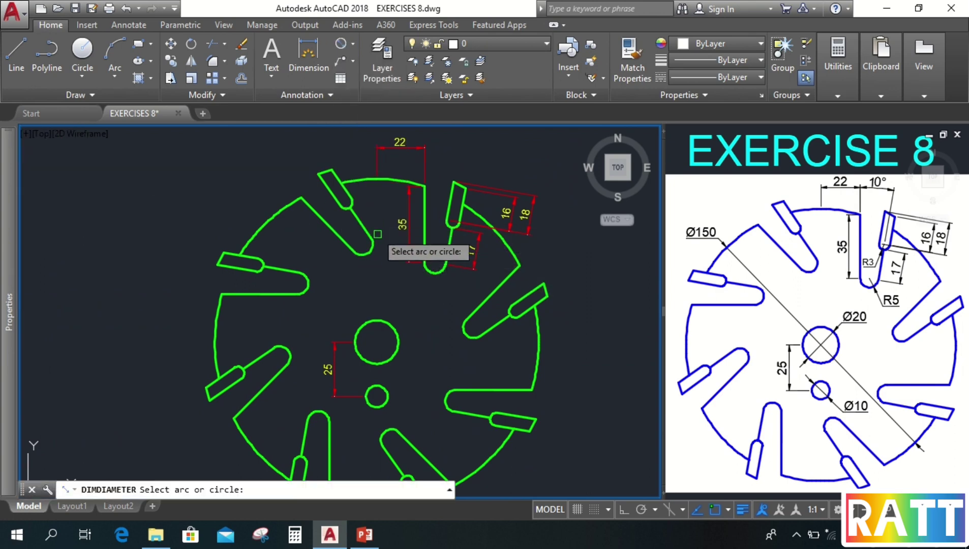
{"action": "left_click", "coordinate": [272, 223]}
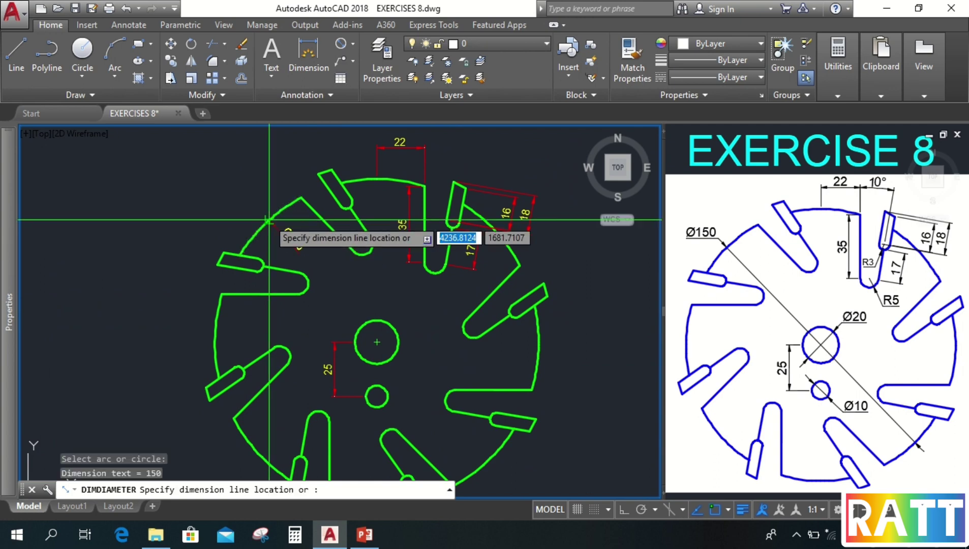
{"action": "left_click", "coordinate": [237, 189]}
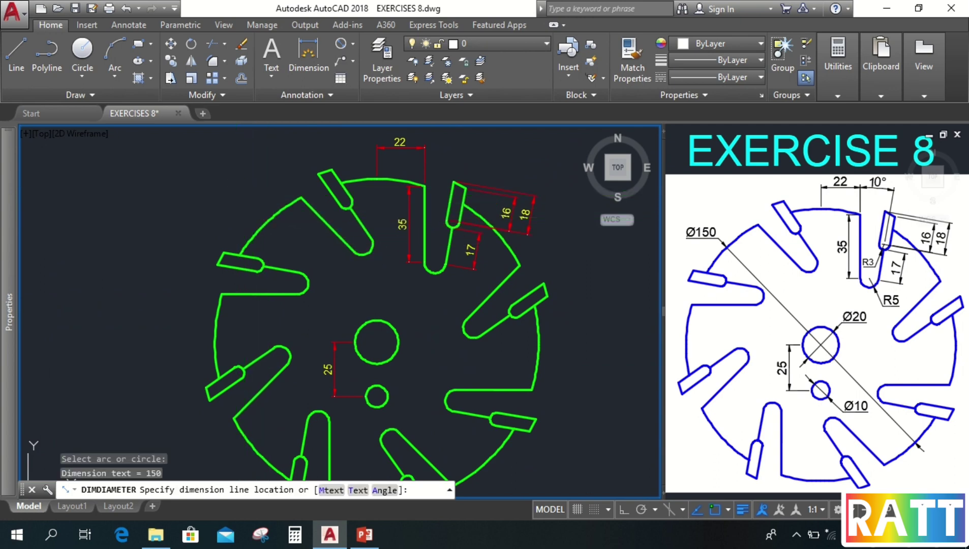
{"action": "key", "text": "Return"}
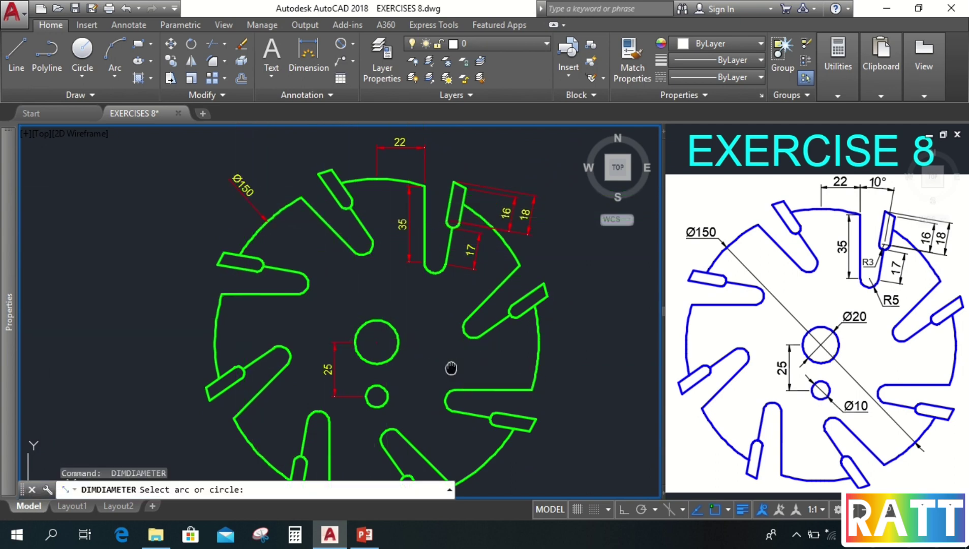
{"action": "middle_click_drag", "start_coordinate": [451, 368], "coordinate": [455, 332]}
{"action": "left_click", "coordinate": [399, 297]}
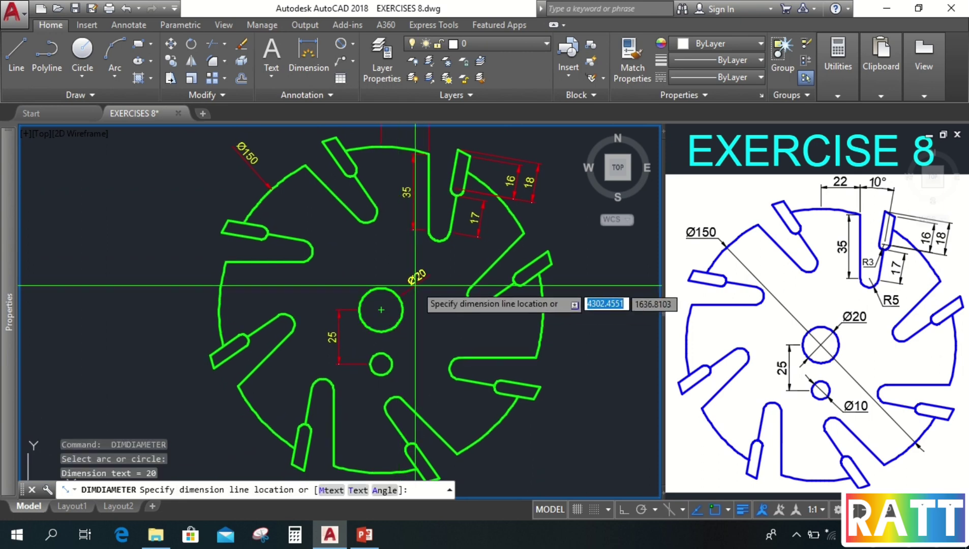
{"action": "left_click", "coordinate": [420, 300]}
{"action": "key", "text": "Return"}
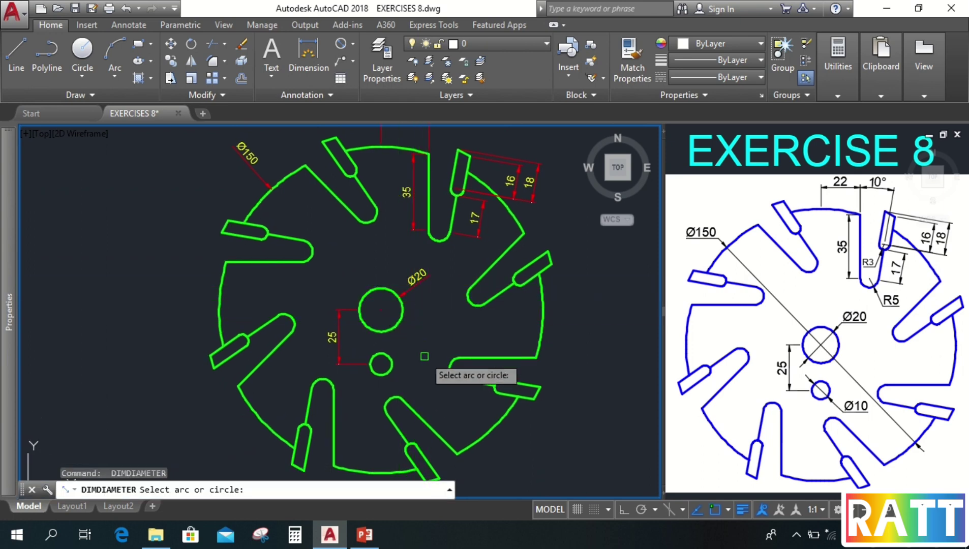
{"action": "left_click", "coordinate": [392, 368]}
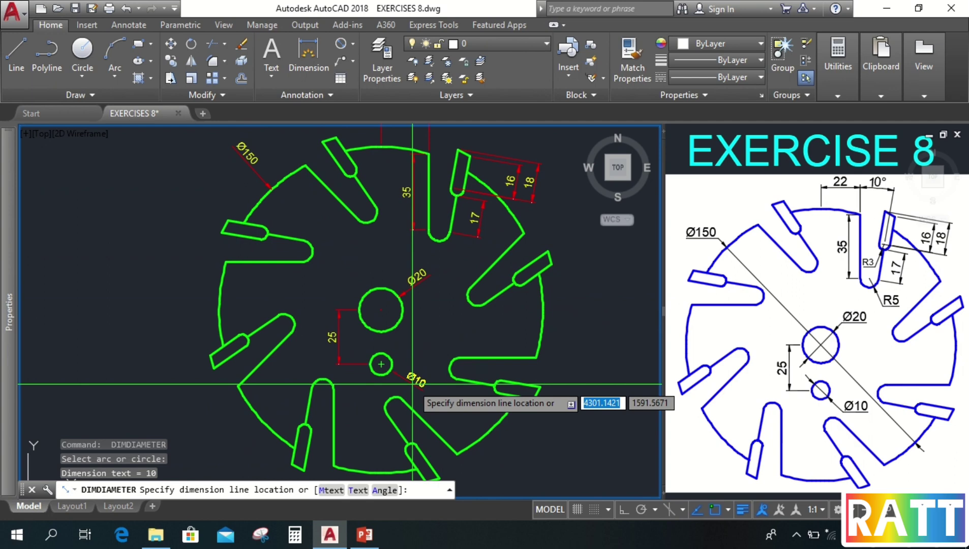
{"action": "left_click", "coordinate": [413, 384]}
{"action": "left_click", "coordinate": [413, 381]}
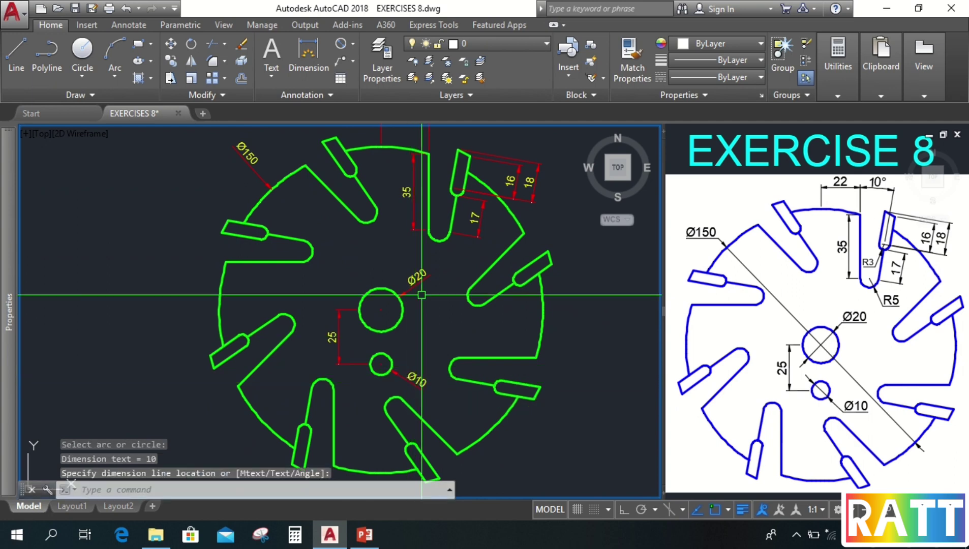
- Switch the Ø20, Ø150 and Ø10 dimensions to the alternate ARIAL 3.5 dimension style
{"action": "left_click", "coordinate": [380, 309]}
{"action": "left_click", "coordinate": [254, 166]}
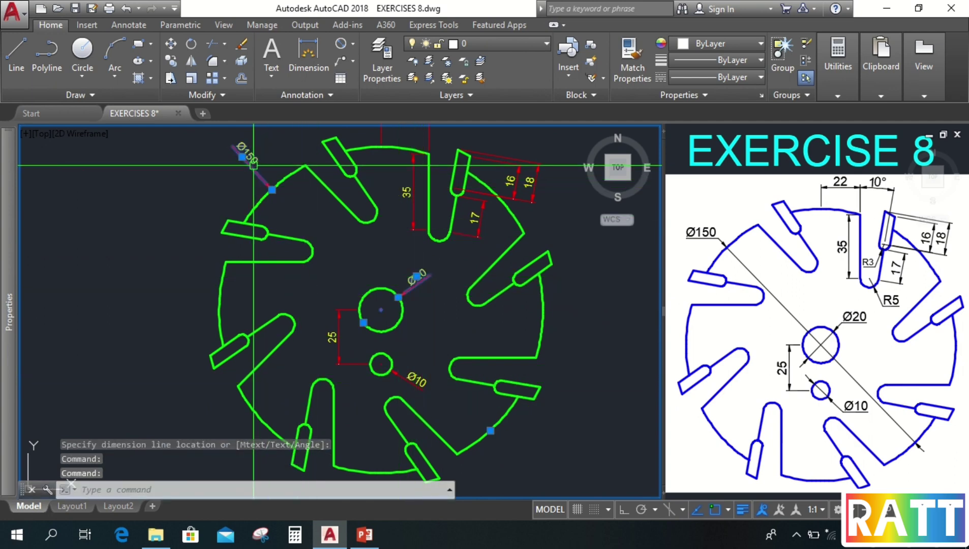
{"action": "left_click", "coordinate": [411, 374]}
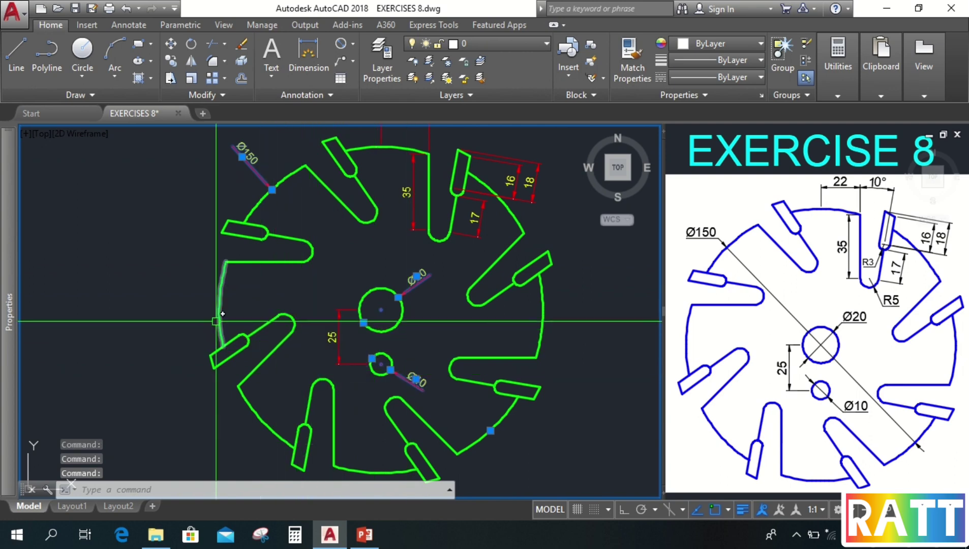
{"action": "mouse_move", "coordinate": [7, 300]}
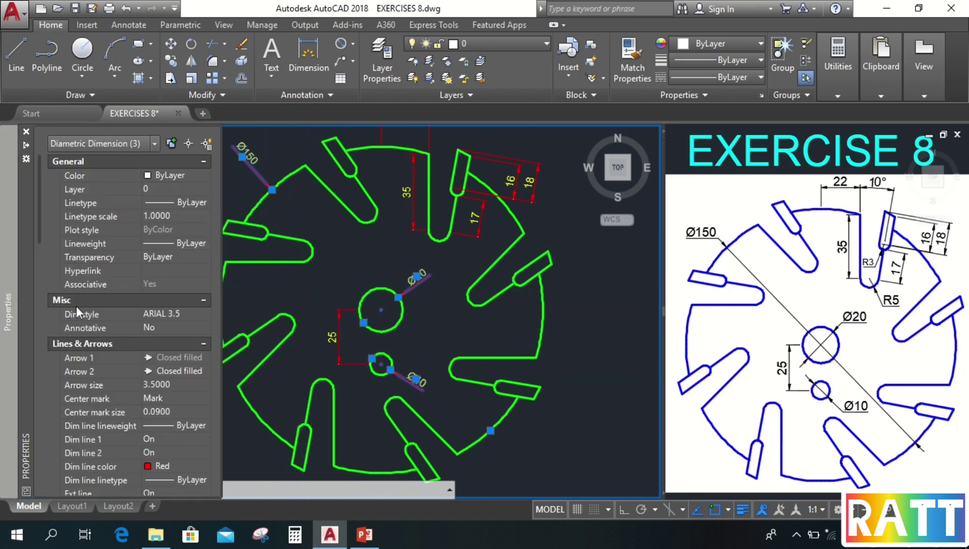
{"action": "left_click", "coordinate": [172, 312]}
{"action": "left_click", "coordinate": [171, 312]}
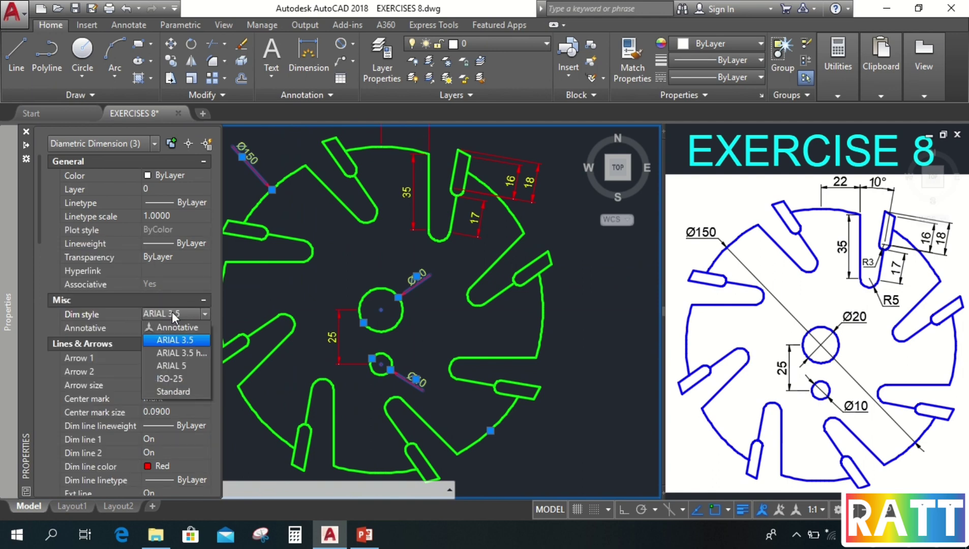
{"action": "left_click", "coordinate": [177, 354]}
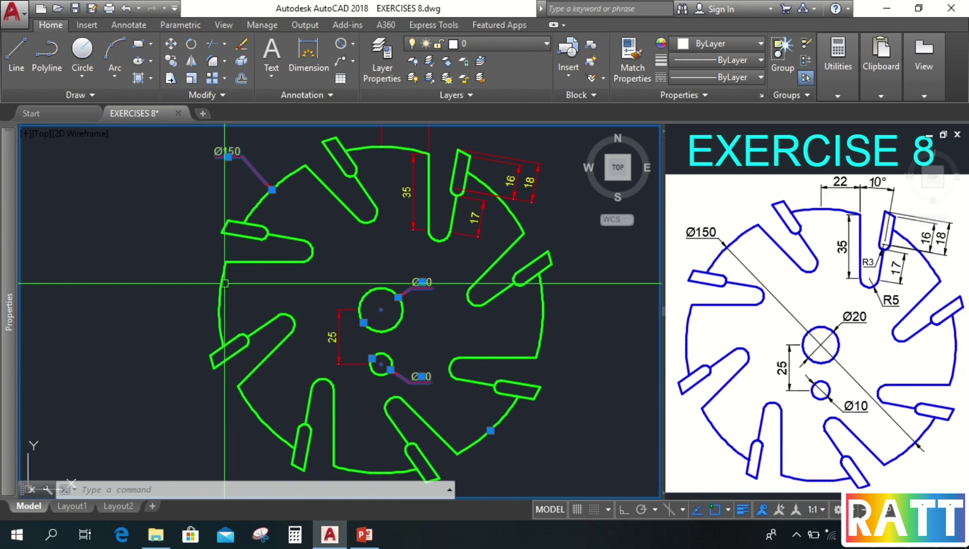
- Set Dim line forced to On for the three diameter dimensions, then deselect them
{"action": "mouse_move", "coordinate": [8, 249]}
{"action": "left_click_drag", "start_coordinate": [41, 230], "coordinate": [50, 350]}
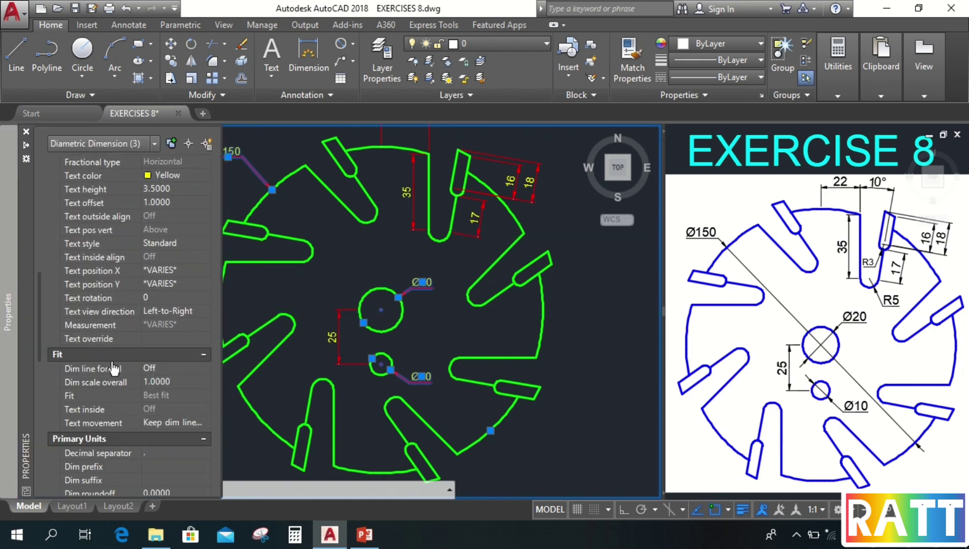
{"action": "left_click", "coordinate": [154, 364]}
{"action": "left_click", "coordinate": [157, 365]}
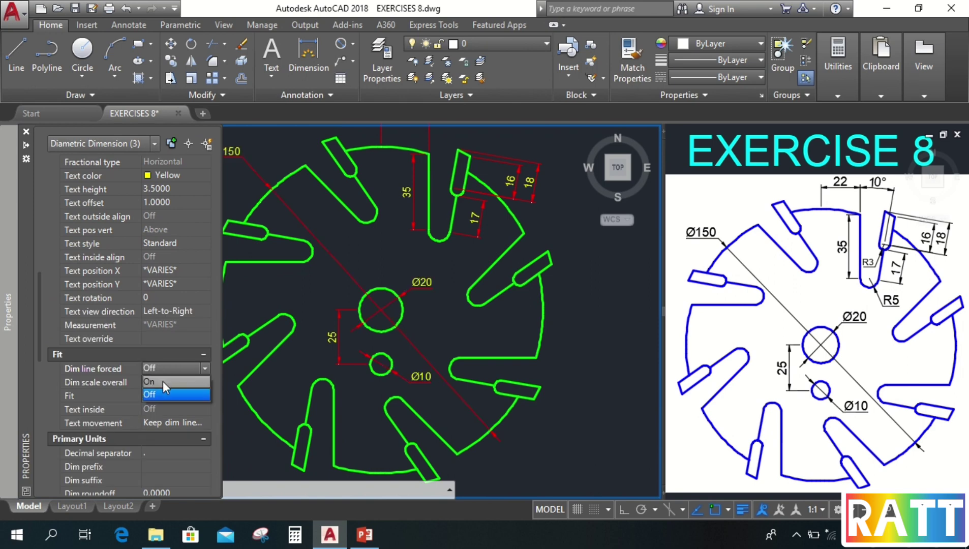
{"action": "left_click", "coordinate": [163, 381]}
{"action": "middle_click_drag", "start_coordinate": [407, 298], "coordinate": [402, 355]}
{"action": "middle_click_drag", "start_coordinate": [395, 320], "coordinate": [379, 295]}
{"action": "key", "text": "Escape"}
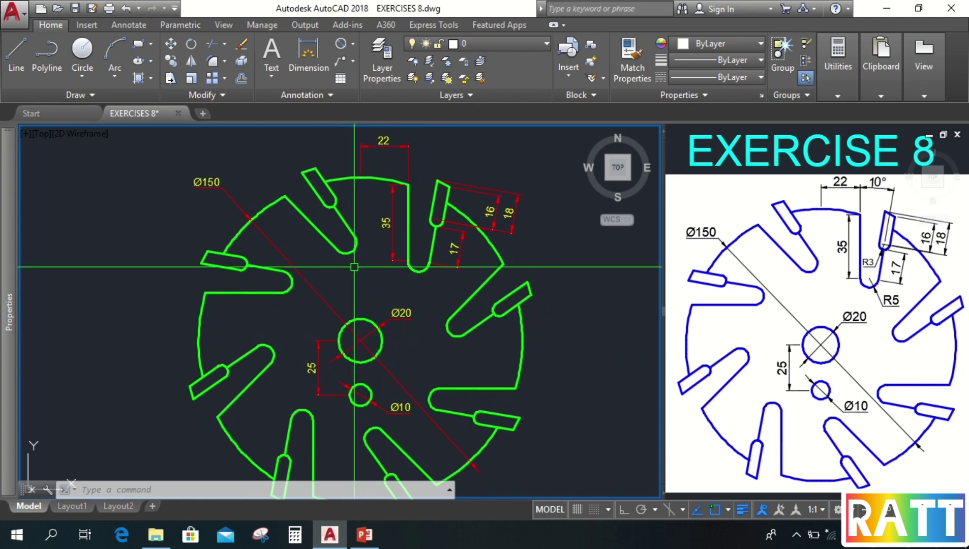
- Add an R5 radius dimension to the slot's rounded end
{"action": "left_click", "coordinate": [354, 44]}
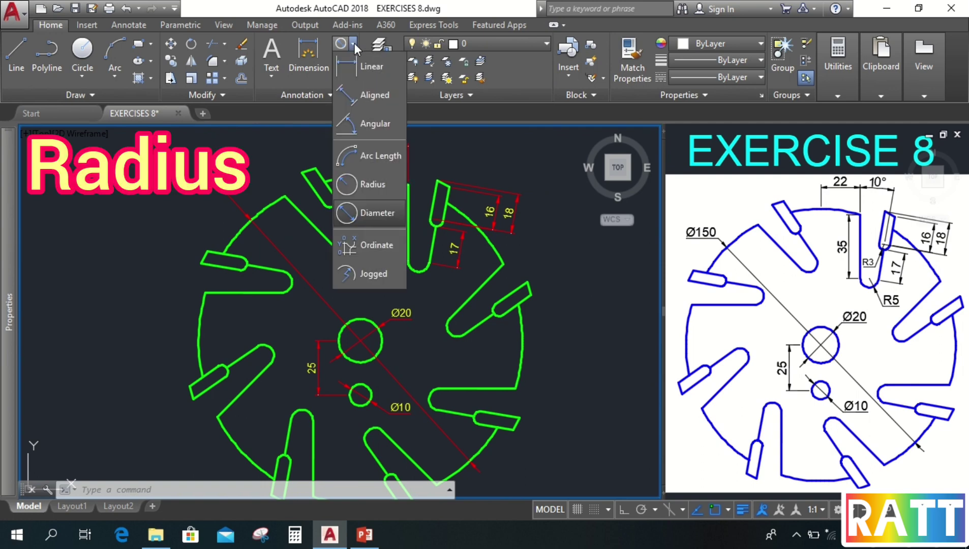
{"action": "left_click", "coordinate": [364, 184]}
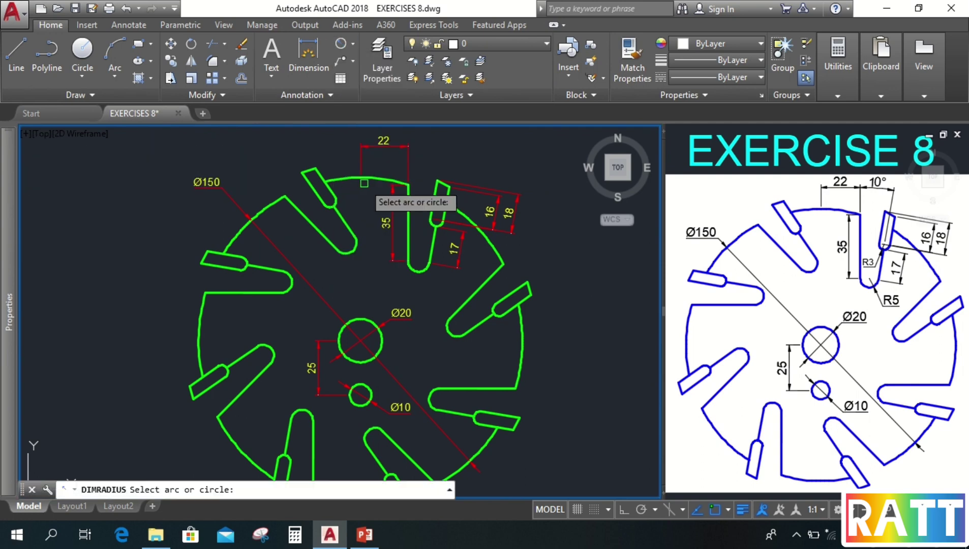
{"action": "scroll", "coordinate": [414, 280], "scroll_direction": "up", "scroll_amount": 2}
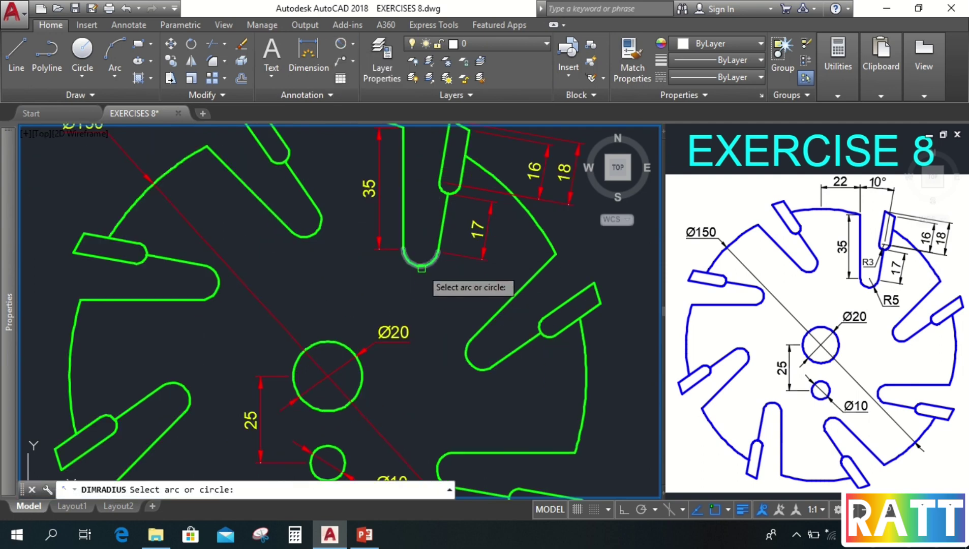
{"action": "left_click", "coordinate": [423, 269]}
{"action": "left_click", "coordinate": [441, 292]}
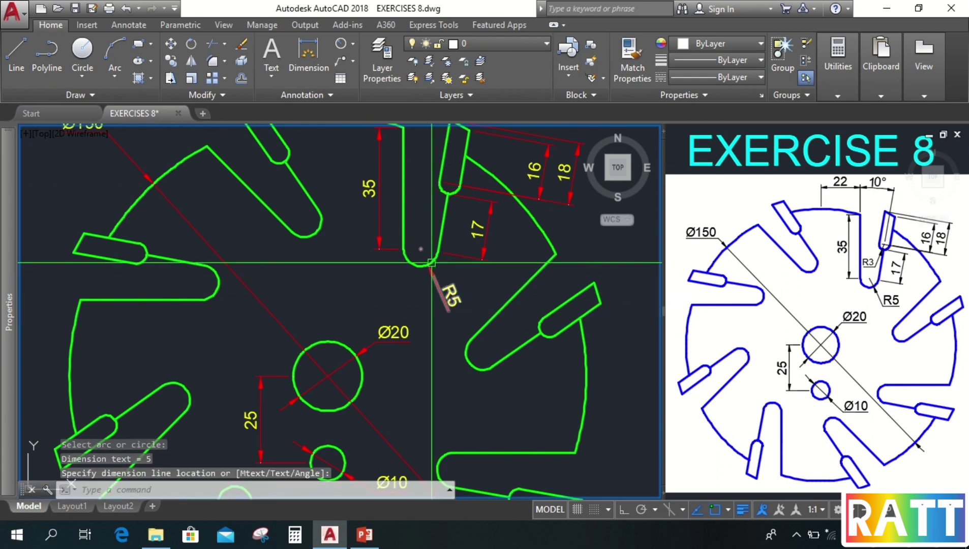
- Add an R3 radius dimension to the upper slot's end arc, then select R5 and view its properties
{"action": "key", "text": "Return"}
{"action": "left_click", "coordinate": [448, 188]}
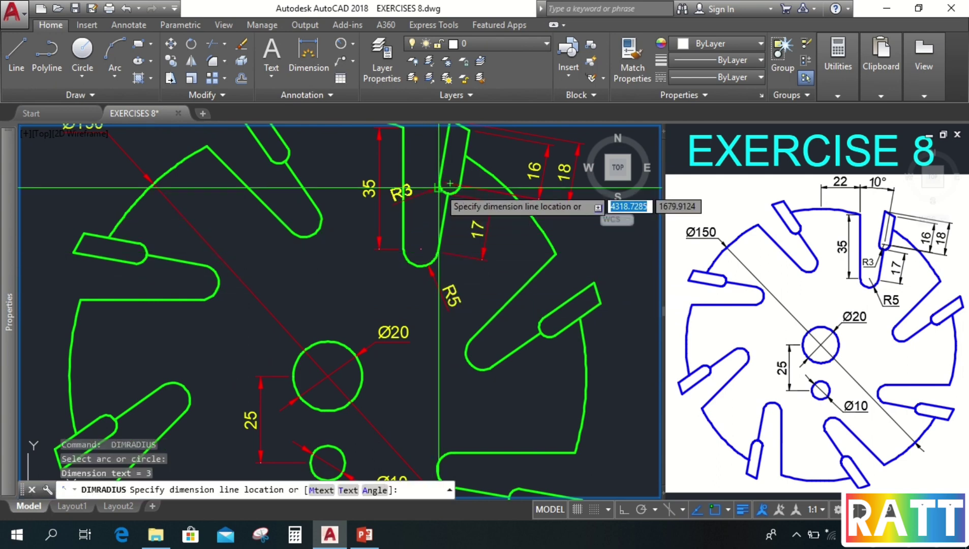
{"action": "scroll", "coordinate": [440, 209], "scroll_direction": "up", "scroll_amount": 2}
{"action": "left_click", "coordinate": [437, 217]}
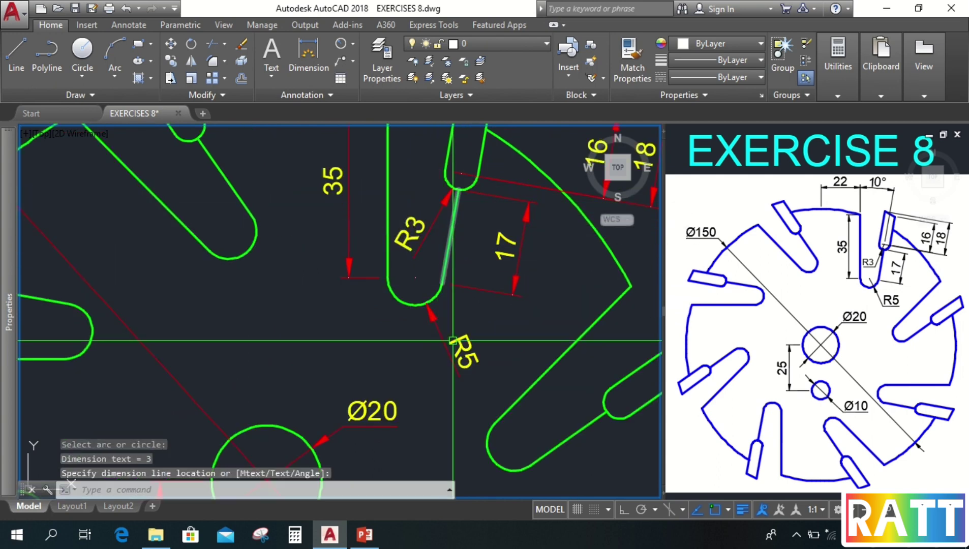
{"action": "left_click", "coordinate": [457, 356]}
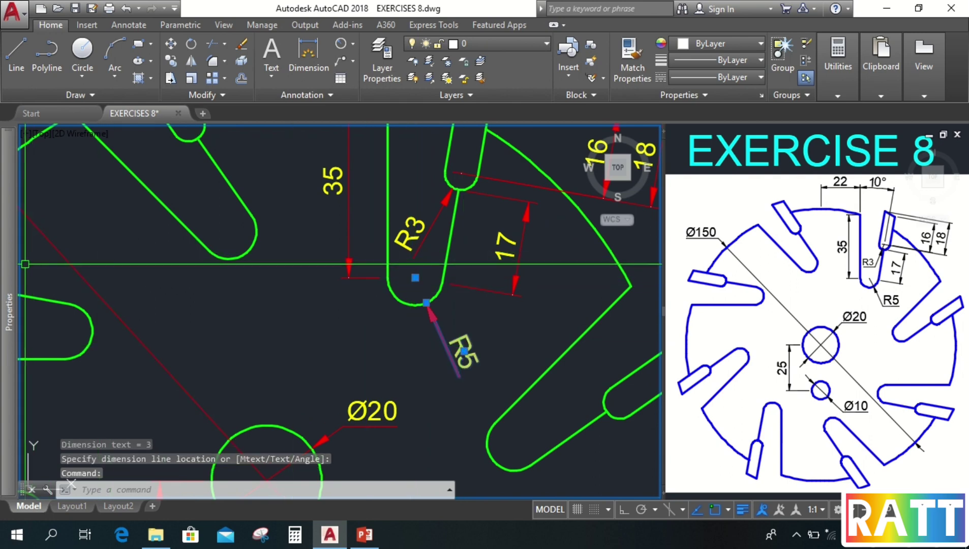
{"action": "key", "text": "ctrl+1"}
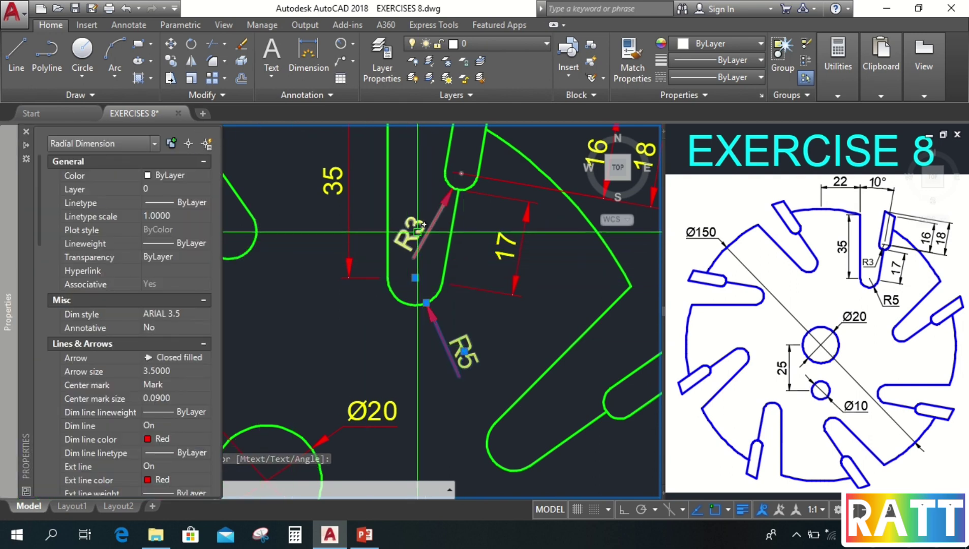
- Set Dim line forced to On for both the R3 and R5 radius dimensions
{"action": "left_click", "coordinate": [414, 248]}
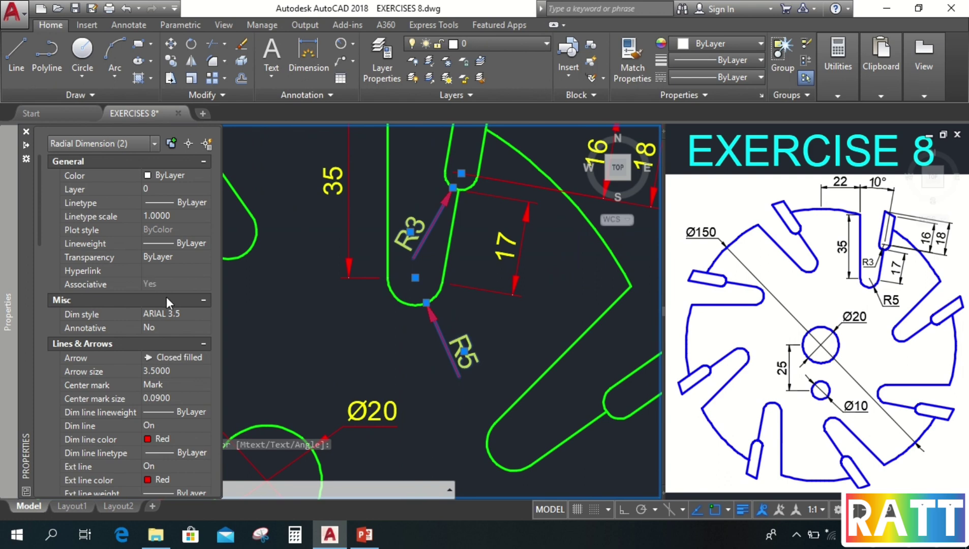
{"action": "left_click_drag", "start_coordinate": [38, 233], "coordinate": [39, 317]}
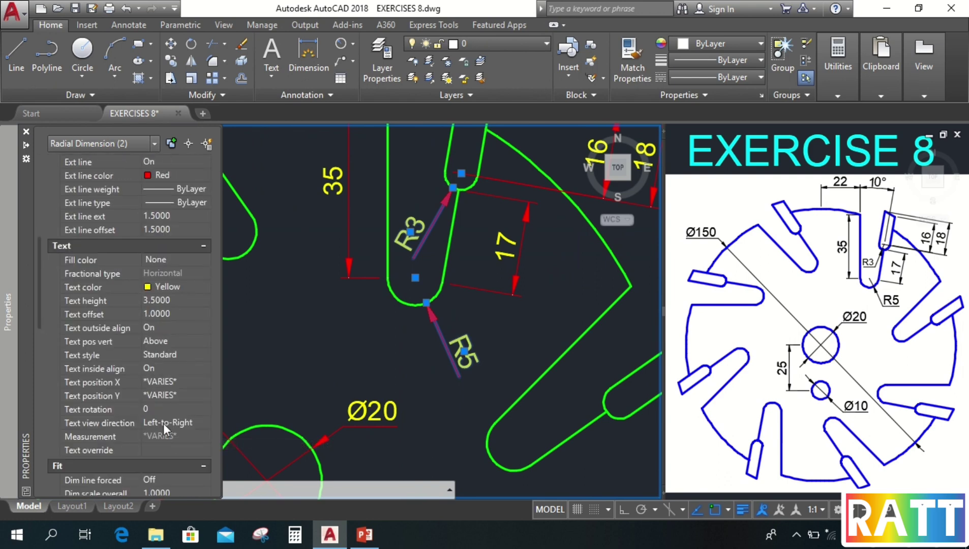
{"action": "left_click_drag", "start_coordinate": [37, 263], "coordinate": [39, 306]}
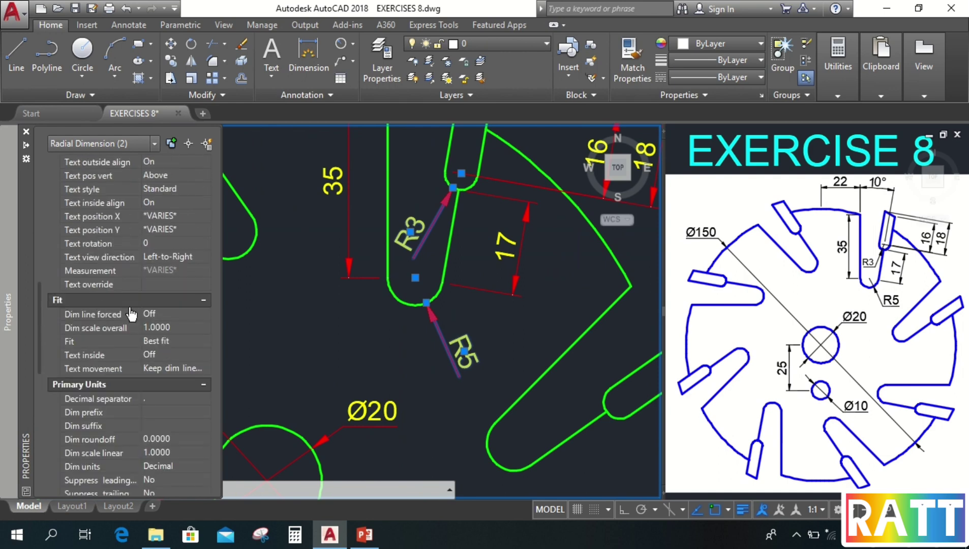
{"action": "left_click", "coordinate": [155, 315]}
{"action": "left_click", "coordinate": [154, 315]}
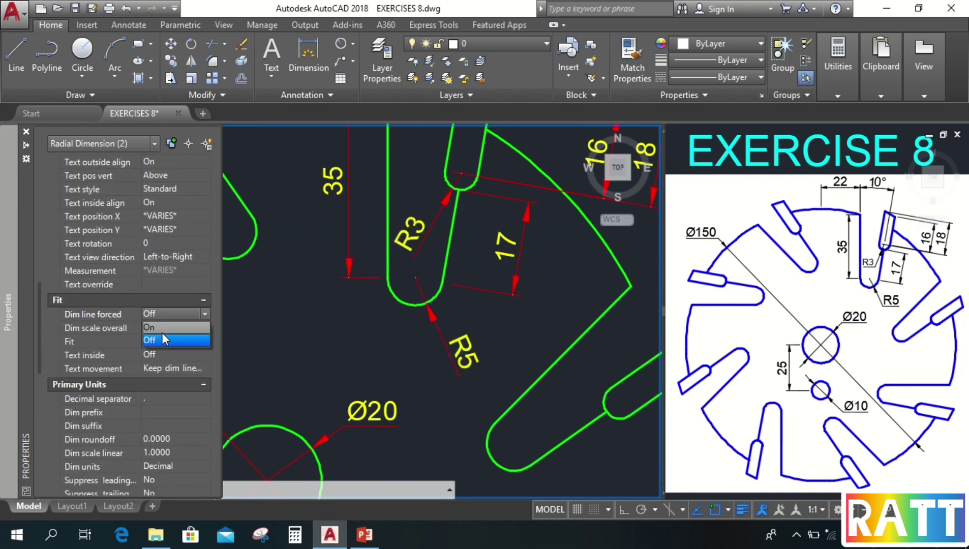
{"action": "left_click", "coordinate": [162, 328]}
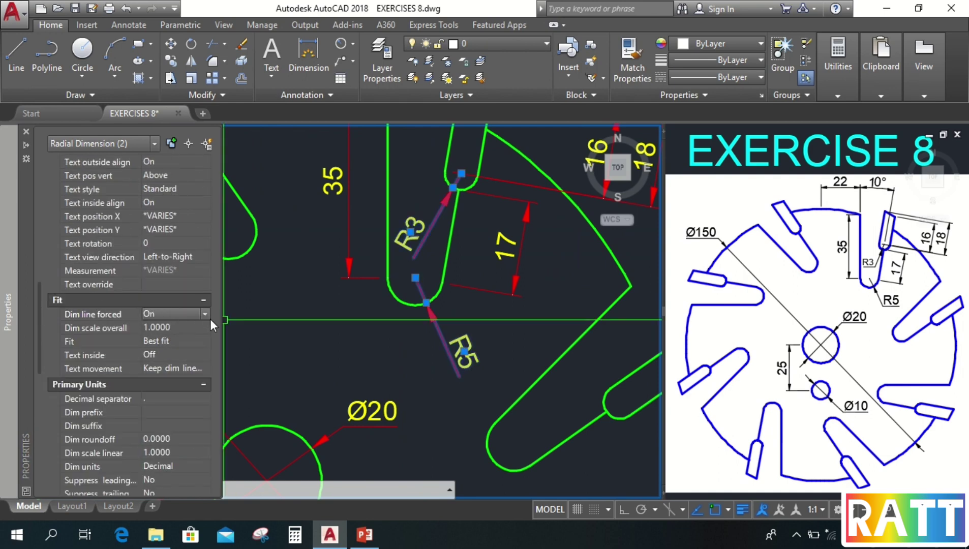
- Switch R5 to the ARIAL 3.5 hor. dimension style and regenerate the display
{"action": "left_click", "coordinate": [432, 222], "text": "shift"}
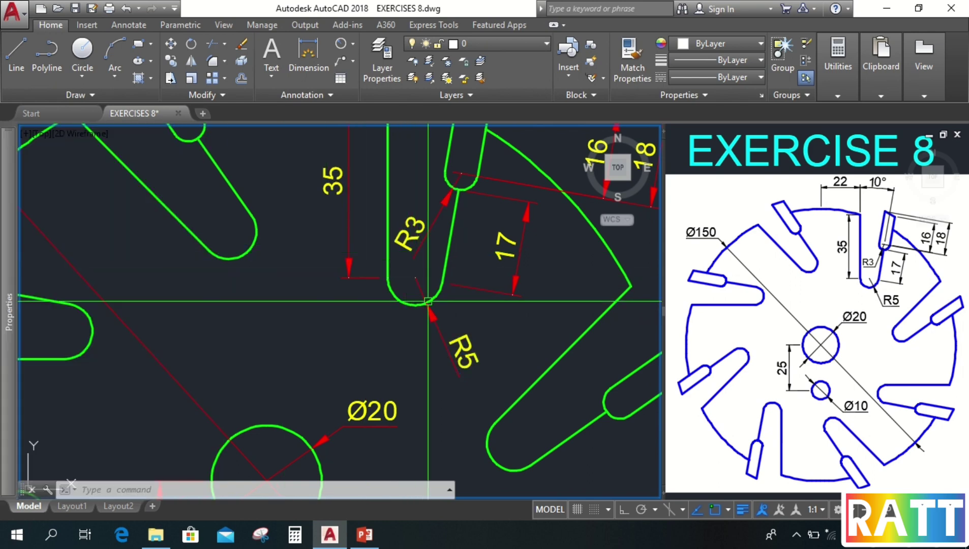
{"action": "mouse_move", "coordinate": [9, 233]}
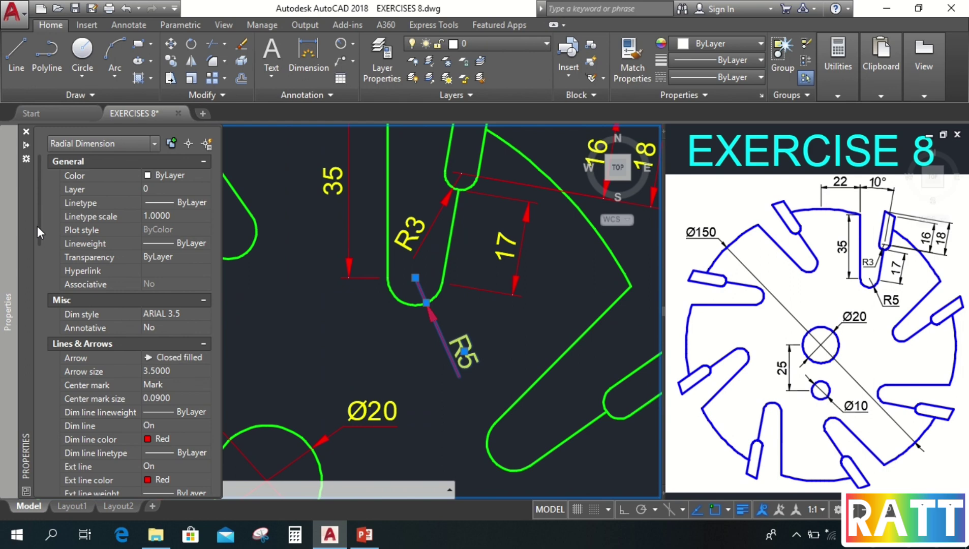
{"action": "left_click_drag", "start_coordinate": [37, 227], "coordinate": [41, 249]}
{"action": "left_click", "coordinate": [169, 221]}
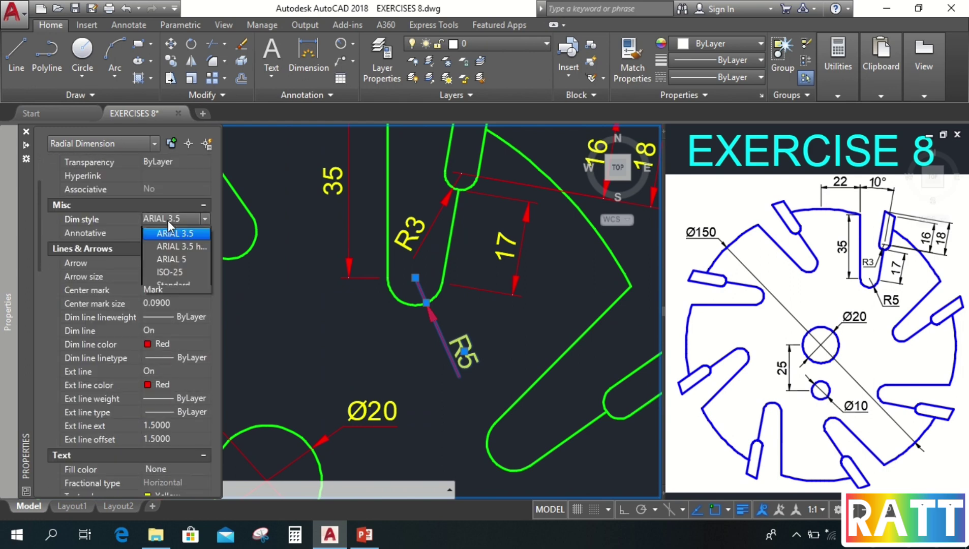
{"action": "left_click", "coordinate": [170, 258]}
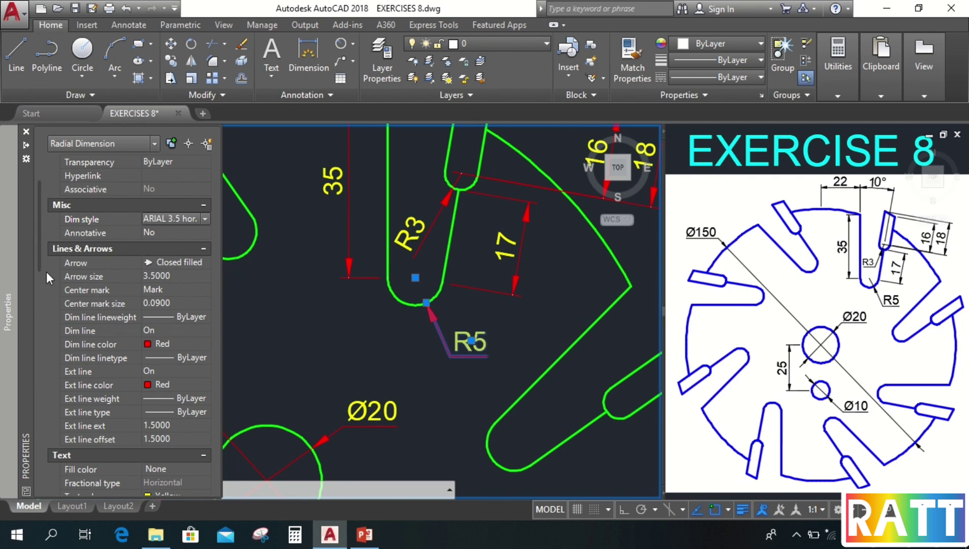
{"action": "key", "text": "Escape"}
{"action": "type", "text": "re"}
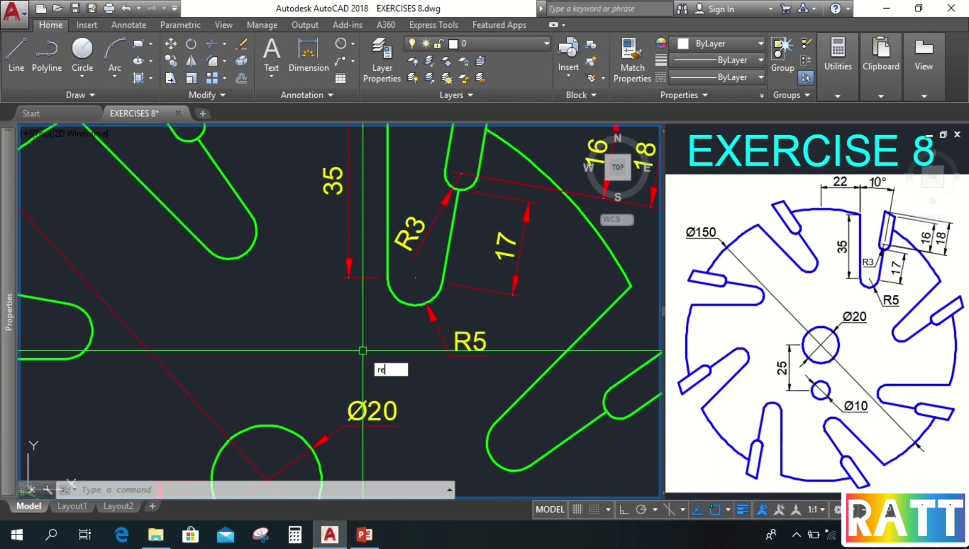
{"action": "key", "text": "Return"}
- Adjust R5's Dim line forced setting in Properties, then clear the selection
{"action": "left_click", "coordinate": [454, 339]}
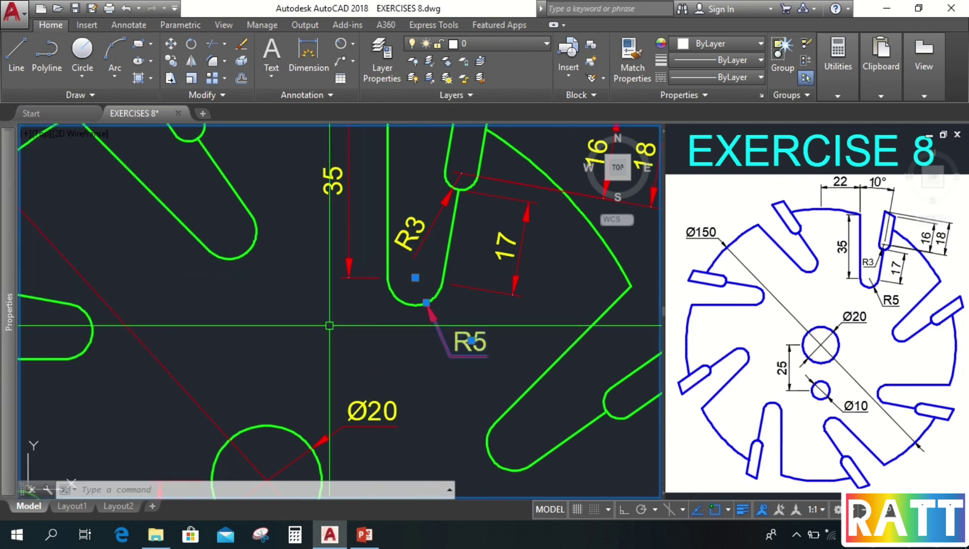
{"action": "mouse_move", "coordinate": [10, 303]}
{"action": "left_click_drag", "start_coordinate": [40, 232], "coordinate": [52, 343]}
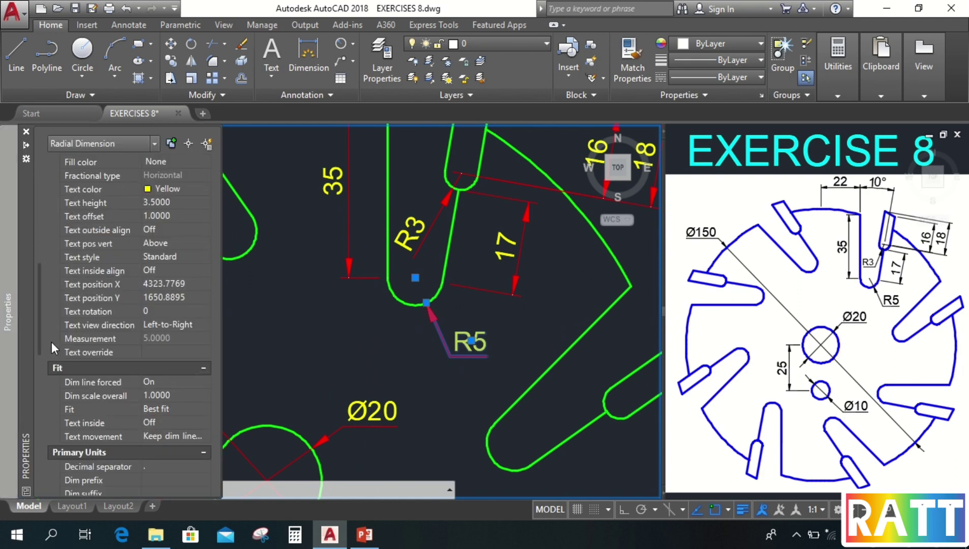
{"action": "left_click", "coordinate": [161, 381]}
{"action": "left_click", "coordinate": [161, 383]}
{"action": "left_click", "coordinate": [161, 396]}
{"action": "left_click", "coordinate": [162, 382]}
{"action": "left_click", "coordinate": [163, 407]}
{"action": "left_click", "coordinate": [160, 384]}
{"action": "left_click", "coordinate": [161, 396]}
{"action": "key", "text": "ctrl+1"}
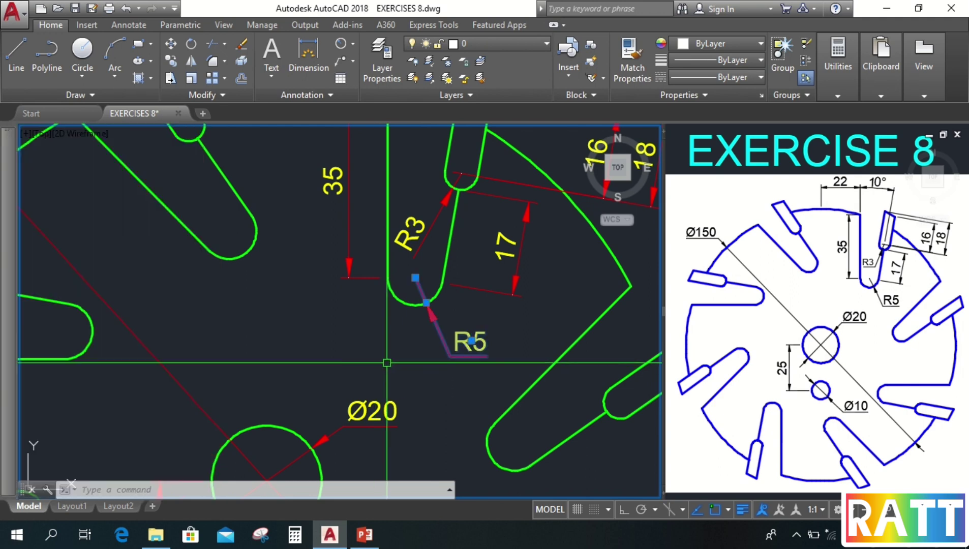
{"action": "key", "text": "Escape"}
{"action": "scroll", "coordinate": [384, 359], "scroll_direction": "down", "scroll_amount": 2}
- Add a 10° angular dimension between the vertical and tilted slot edges, placed above the slots
{"action": "scroll", "coordinate": [384, 359], "scroll_direction": "down", "scroll_amount": 2}
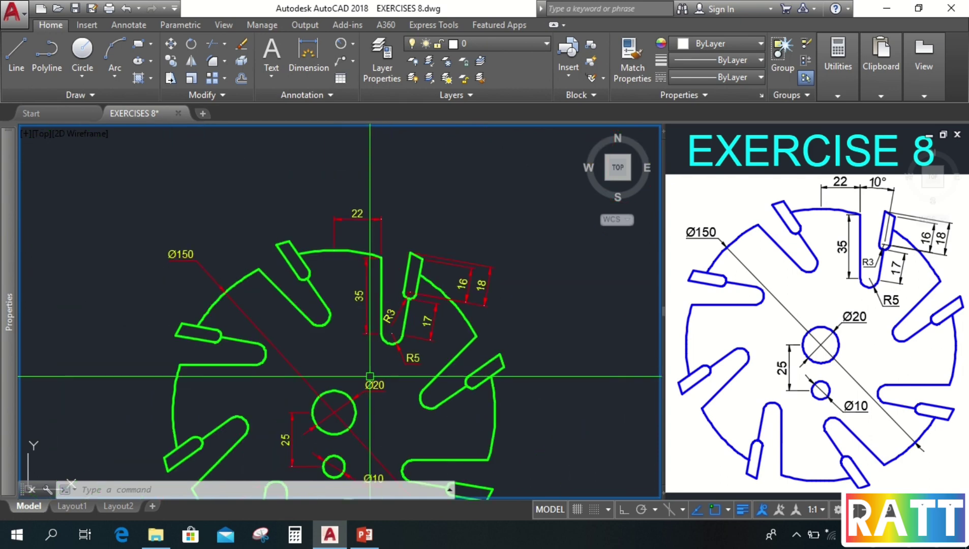
{"action": "scroll", "coordinate": [386, 305], "scroll_direction": "up", "scroll_amount": 1}
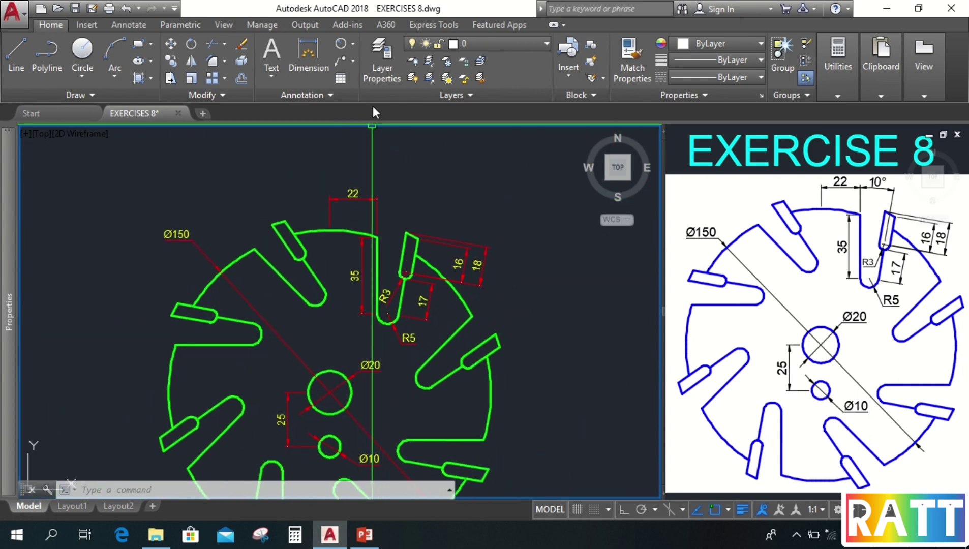
{"action": "left_click", "coordinate": [347, 45]}
{"action": "left_click", "coordinate": [352, 42]}
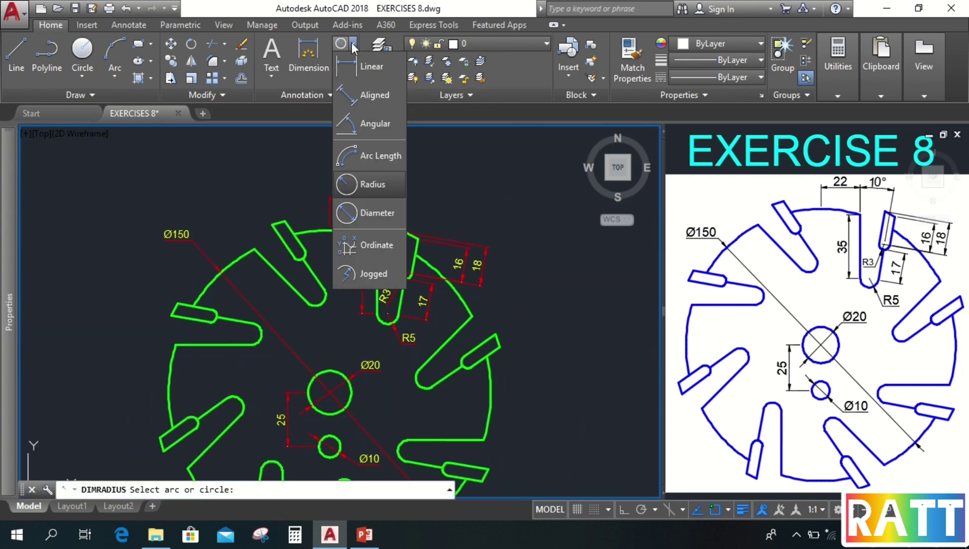
{"action": "left_click", "coordinate": [372, 131]}
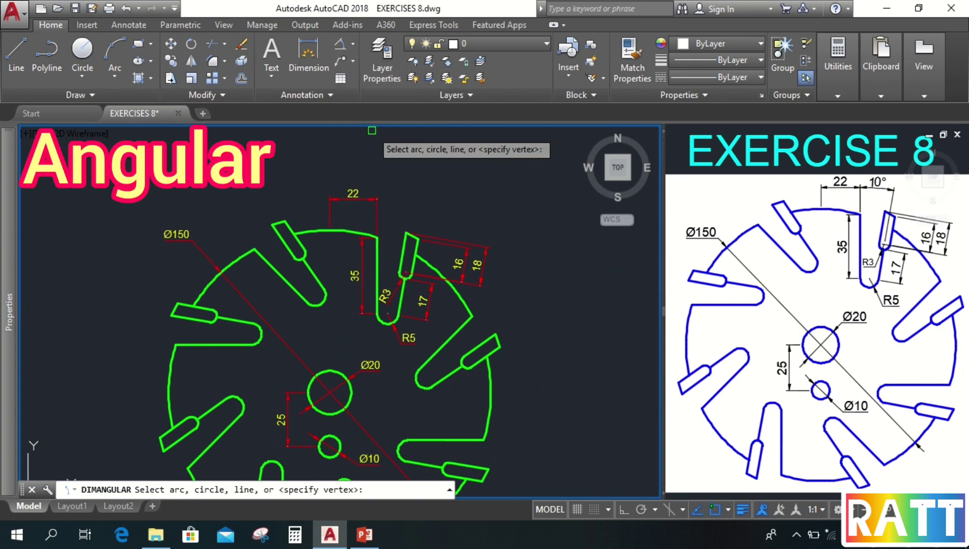
{"action": "scroll", "coordinate": [386, 243], "scroll_direction": "up", "scroll_amount": 2}
{"action": "left_click", "coordinate": [377, 255]}
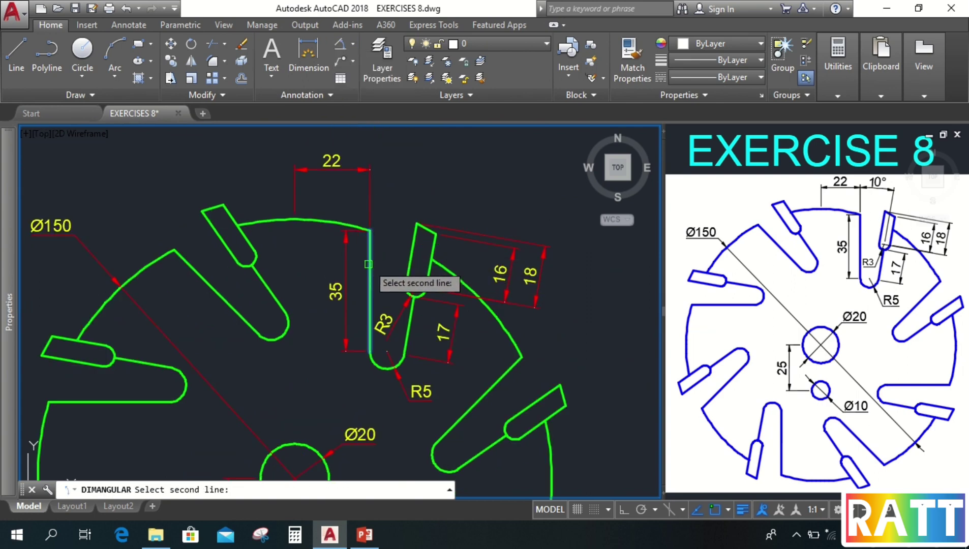
{"action": "left_click", "coordinate": [409, 313]}
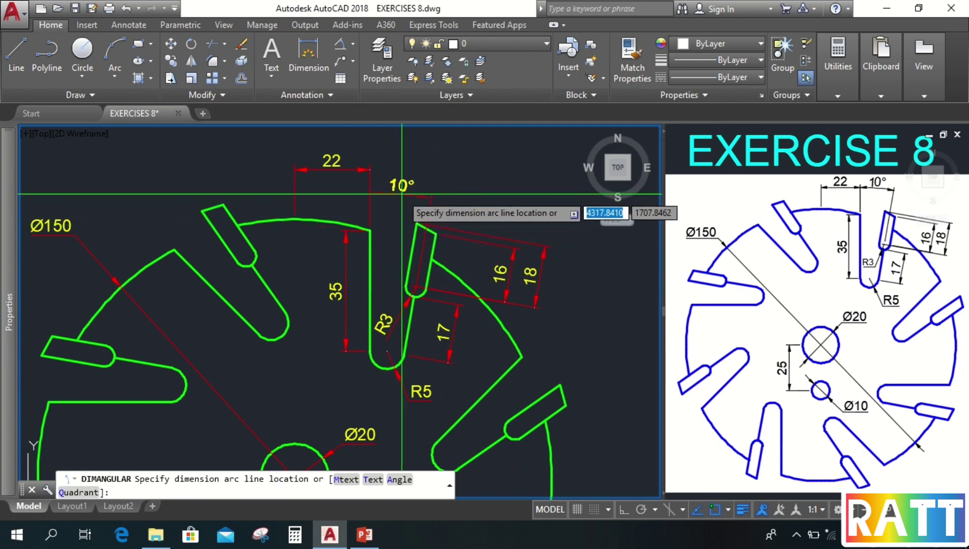
{"action": "middle_click_drag", "start_coordinate": [403, 183], "coordinate": [378, 304]}
{"action": "scroll", "coordinate": [378, 304], "scroll_direction": "up", "scroll_amount": 2}
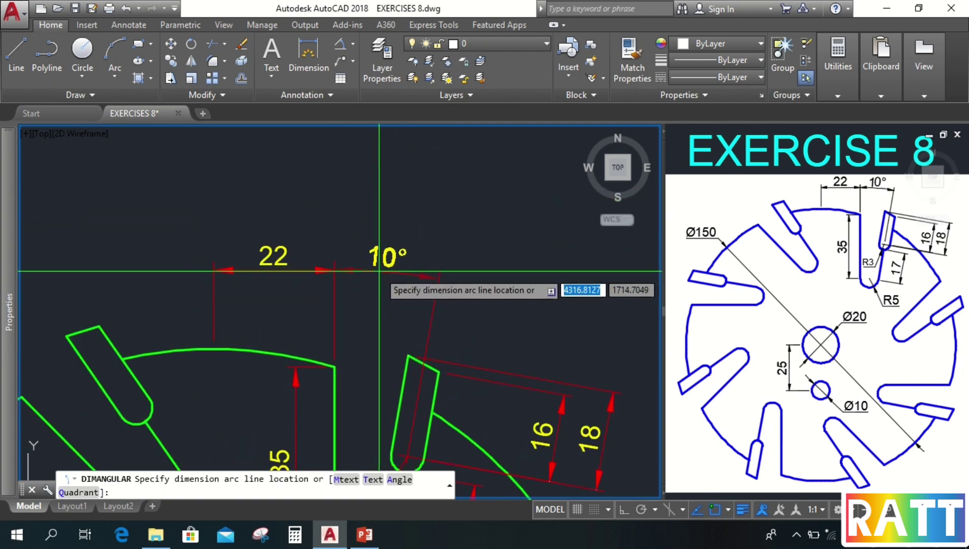
{"action": "left_click", "coordinate": [379, 270]}
{"action": "scroll", "coordinate": [379, 270], "scroll_direction": "down", "scroll_amount": 6}
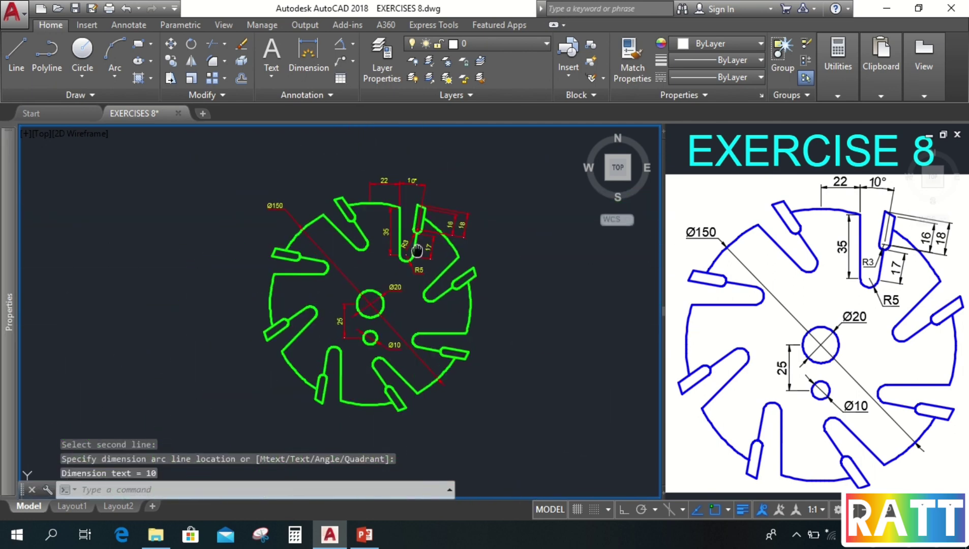
{"action": "type", "text": "z"}
{"action": "key", "text": "Return"}
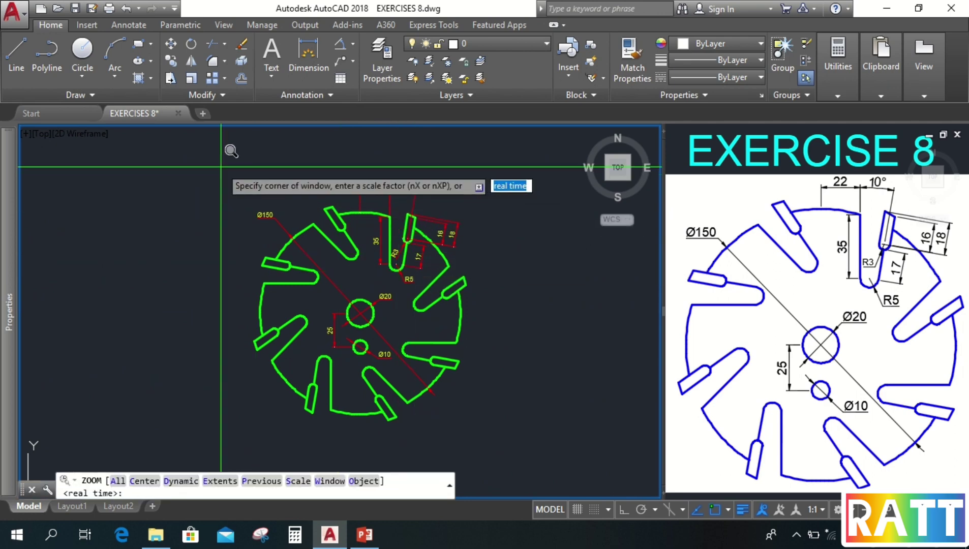
{"action": "left_click", "coordinate": [239, 166]}
{"action": "left_click", "coordinate": [460, 406]}
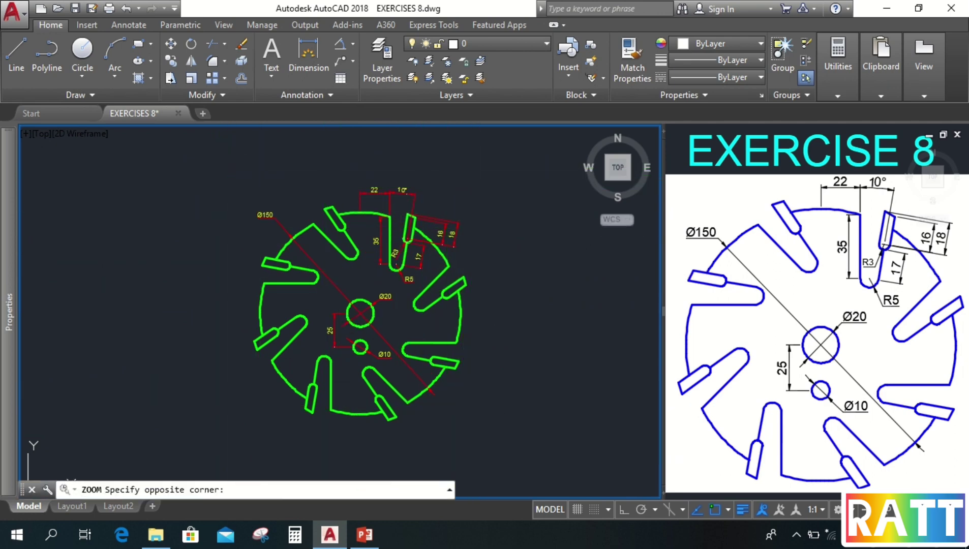